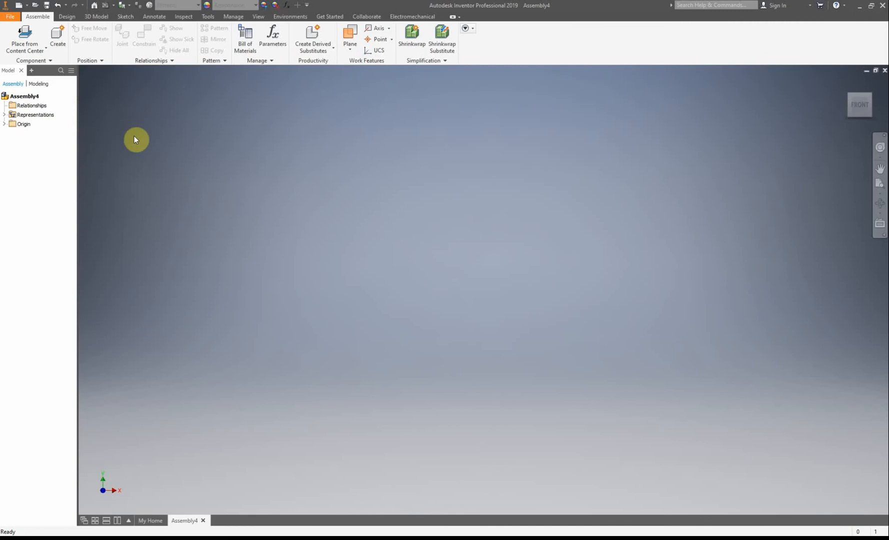
Start placing a component and browse to the 2019-Train folder inside FlashBack Movies under Documents
{"action": "left_click", "coordinate": [27, 50]}
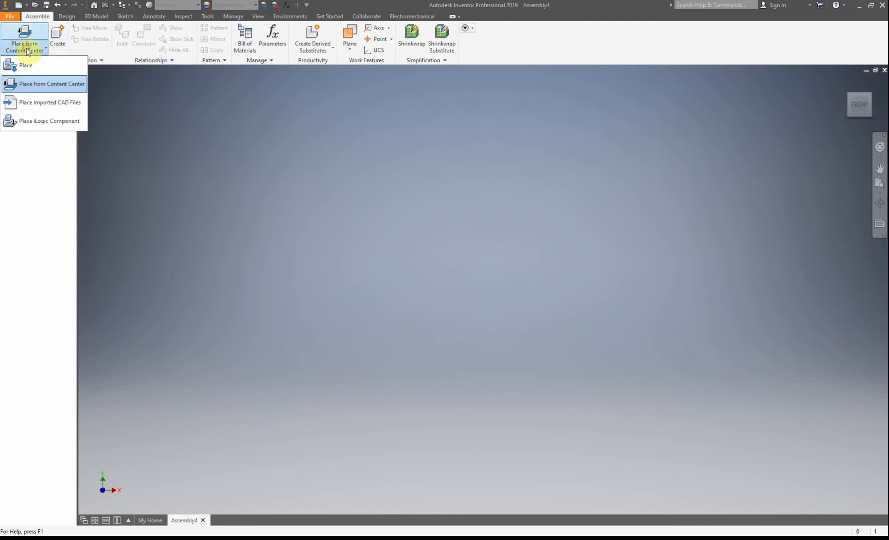
{"action": "left_click", "coordinate": [48, 72]}
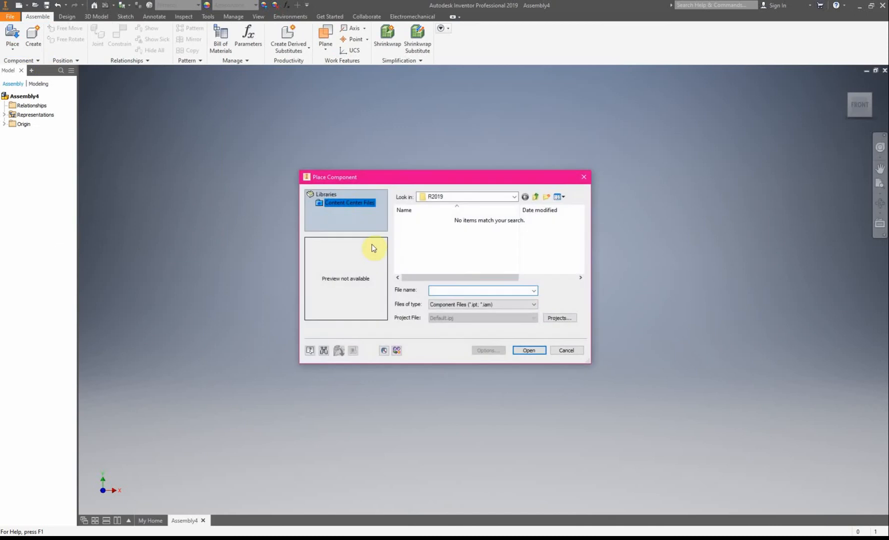
{"action": "left_click", "coordinate": [515, 197]}
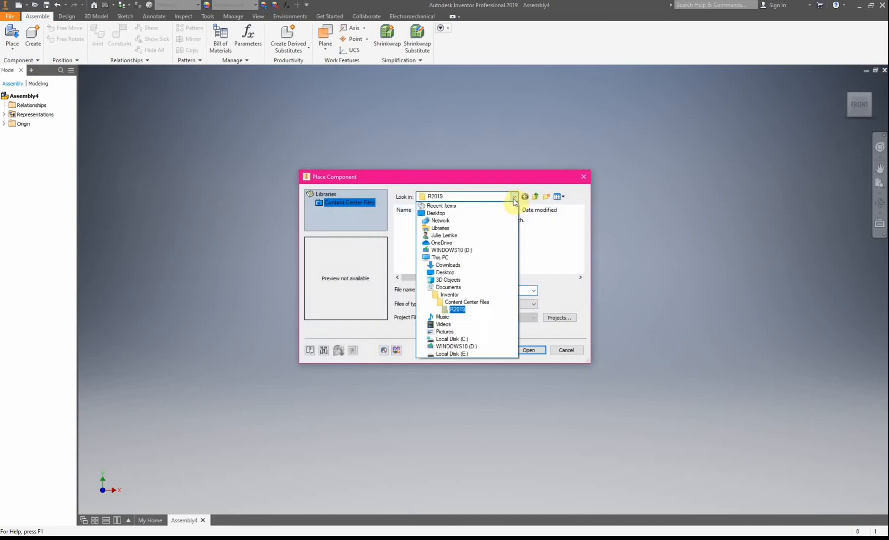
{"action": "left_click", "coordinate": [467, 288]}
{"action": "double_click", "coordinate": [427, 220]}
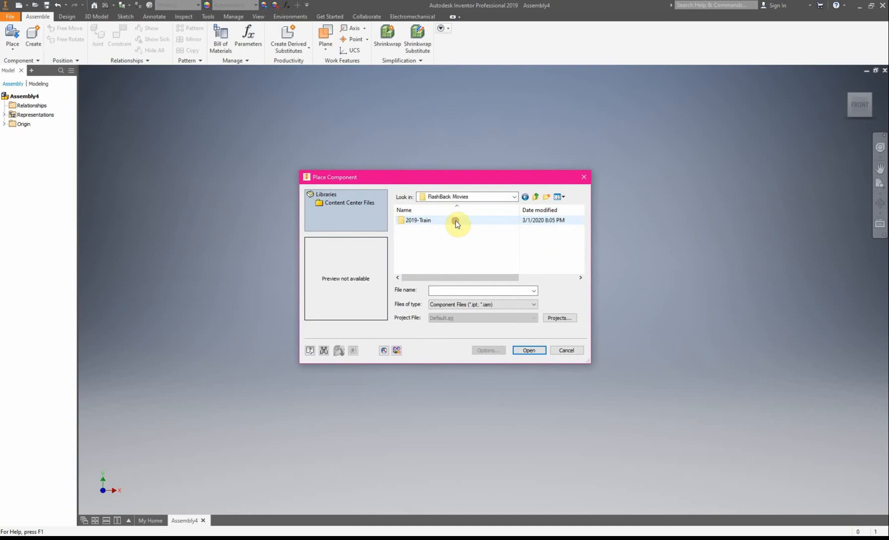
{"action": "double_click", "coordinate": [457, 221]}
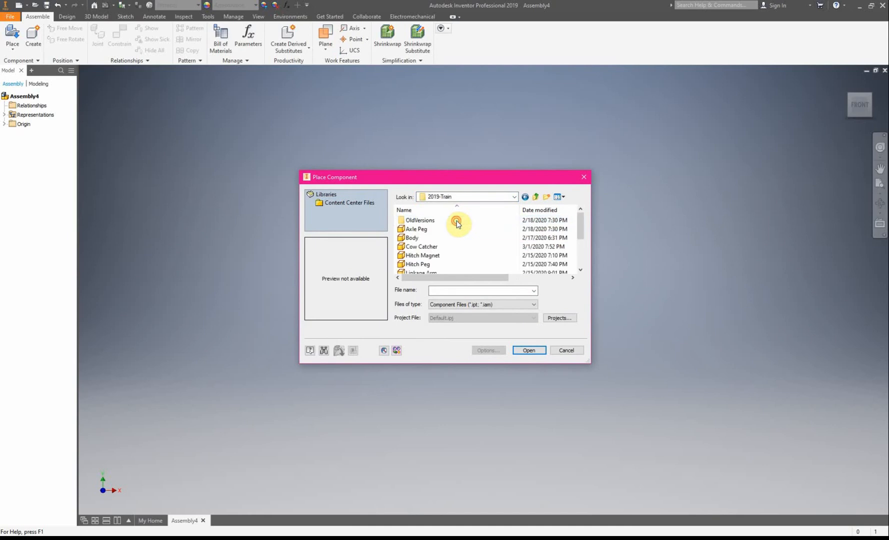
Place one instance of the Body part in the empty assembly and finish placing
{"action": "left_click", "coordinate": [433, 238]}
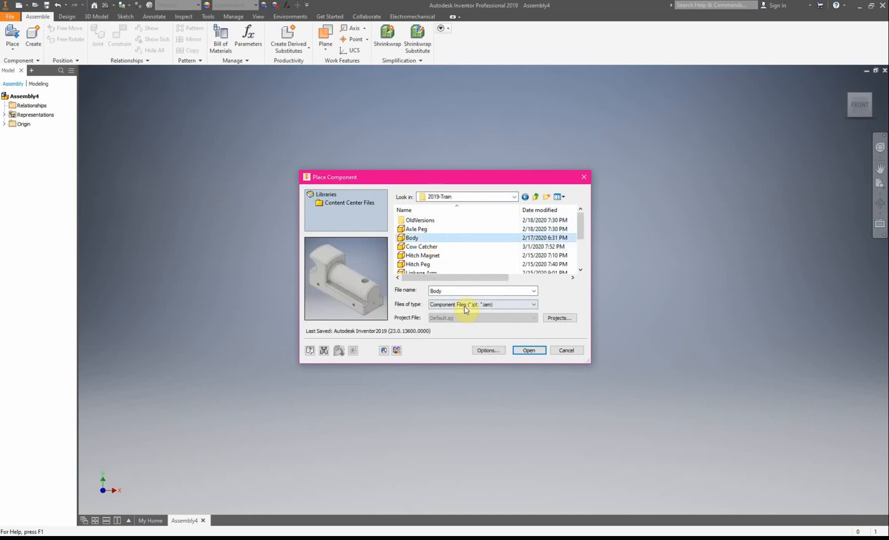
{"action": "left_click", "coordinate": [533, 351]}
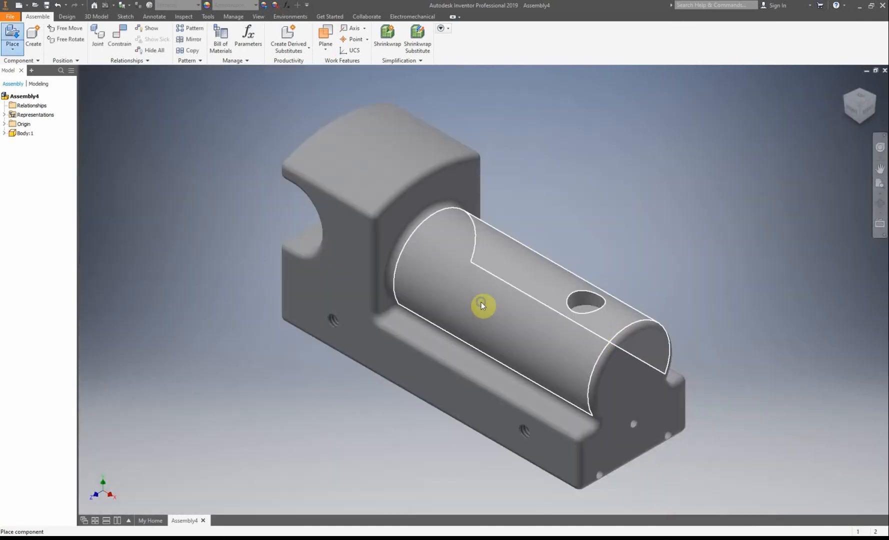
{"action": "right_click", "coordinate": [483, 303]}
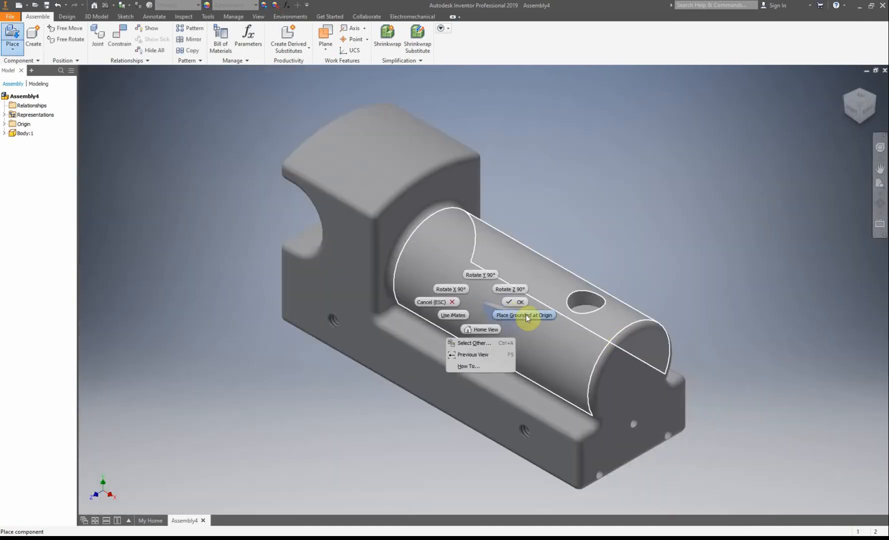
{"action": "left_click", "coordinate": [511, 314]}
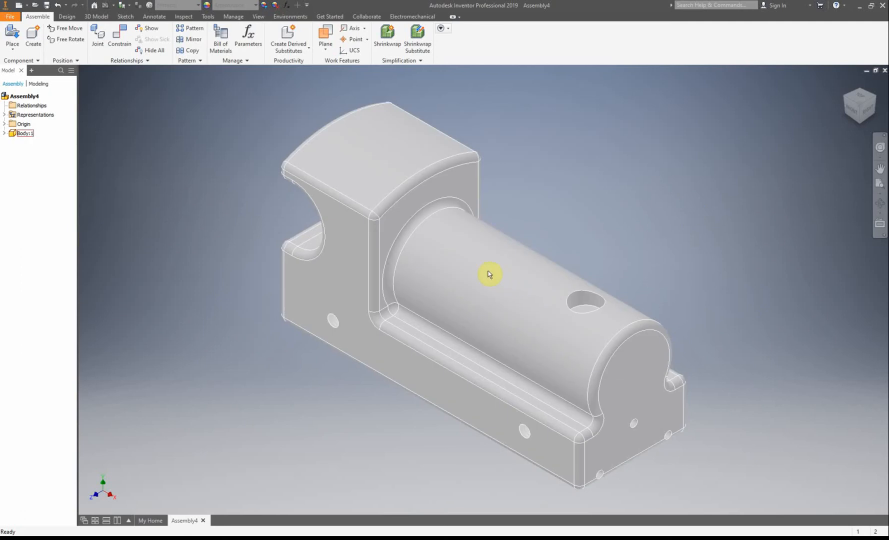
Ground the Body component so it stays fixed in the assembly
{"action": "right_click", "coordinate": [489, 274]}
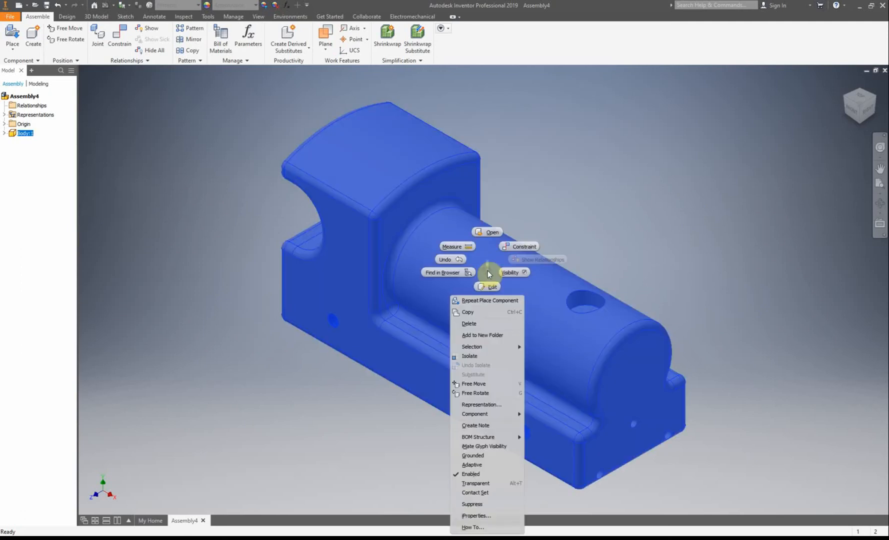
{"action": "left_click", "coordinate": [477, 456]}
{"action": "left_click", "coordinate": [348, 457]}
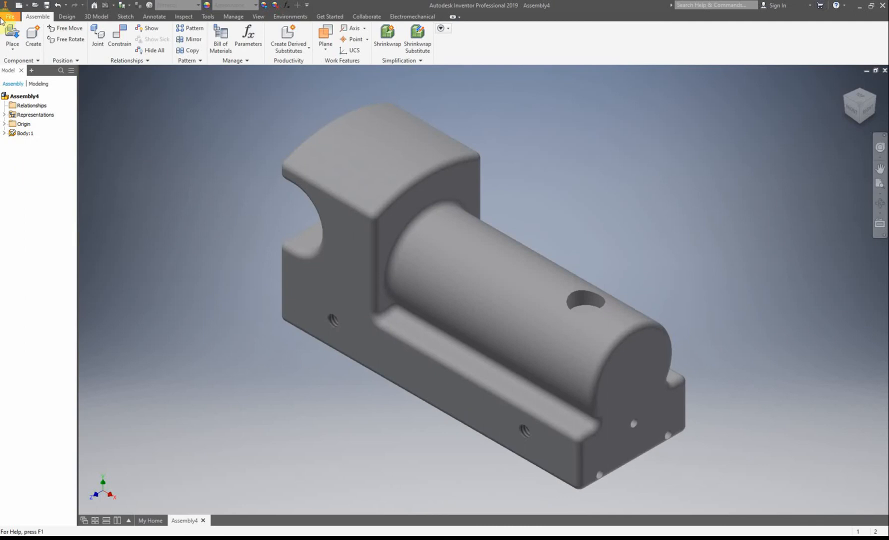
Place four Axle Peg parts around the train body, two on each long side
{"action": "left_click", "coordinate": [13, 35]}
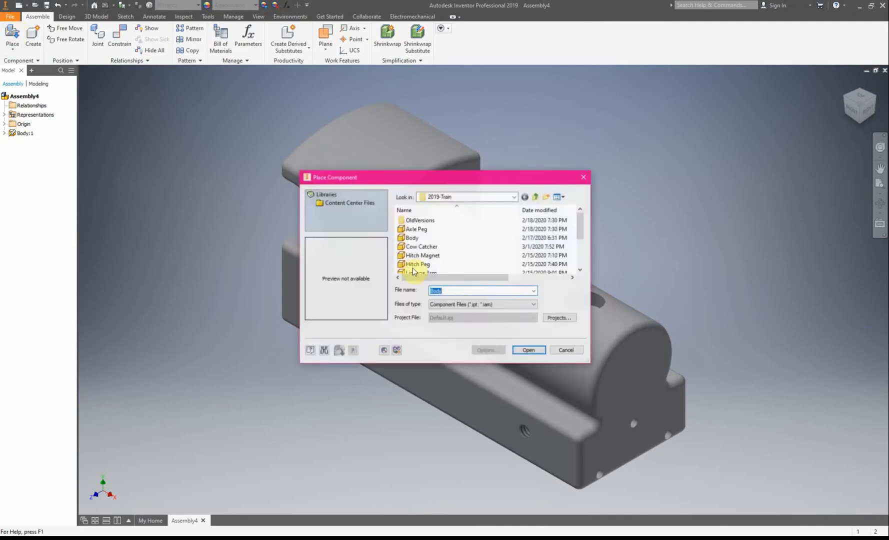
{"action": "left_click", "coordinate": [422, 229]}
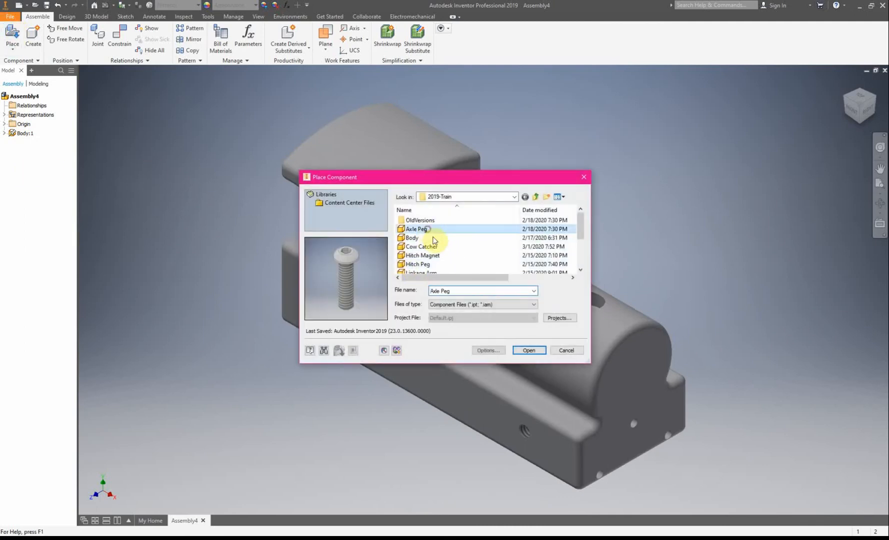
{"action": "left_click", "coordinate": [533, 355]}
{"action": "left_click", "coordinate": [163, 365]}
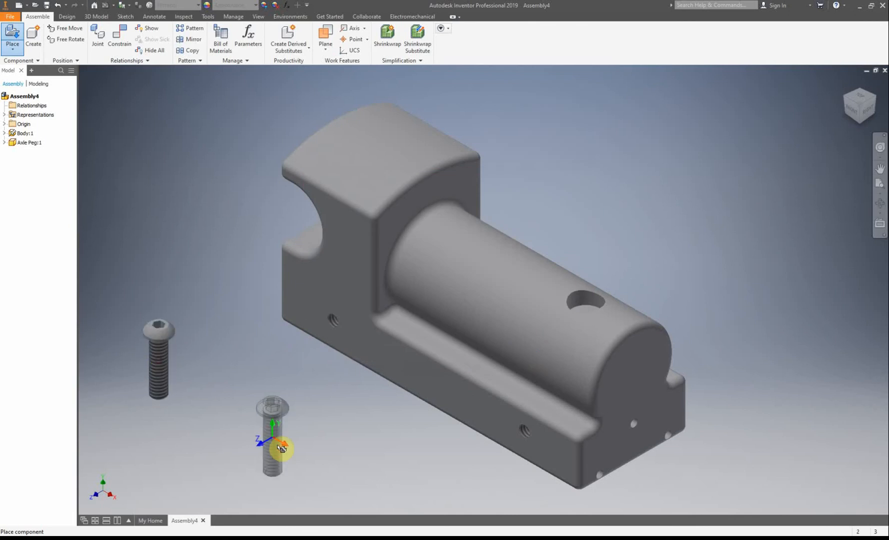
{"action": "left_click", "coordinate": [284, 453]}
{"action": "left_click", "coordinate": [603, 123]}
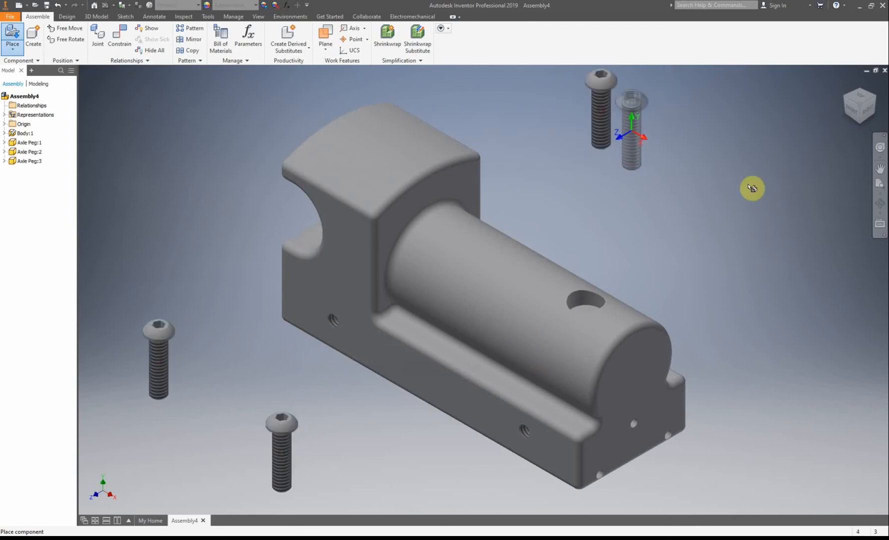
{"action": "left_click", "coordinate": [758, 211]}
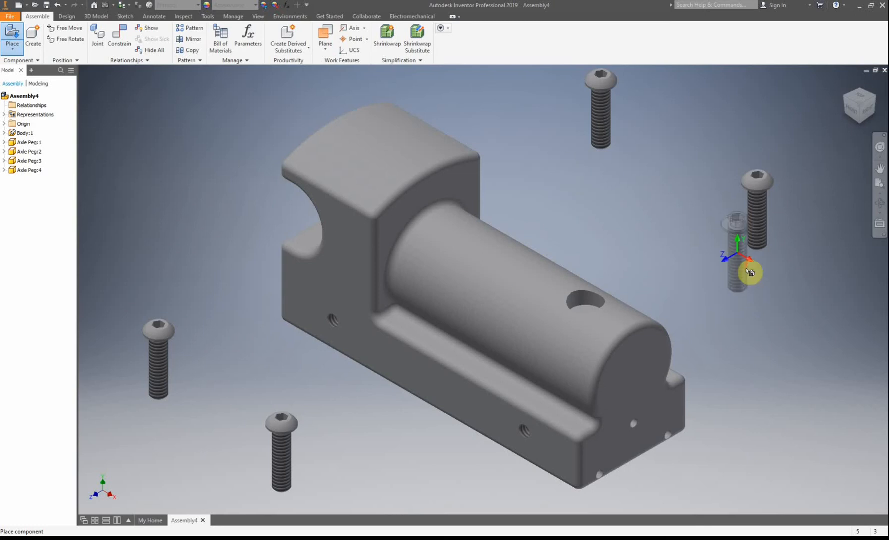
{"action": "right_click", "coordinate": [168, 170]}
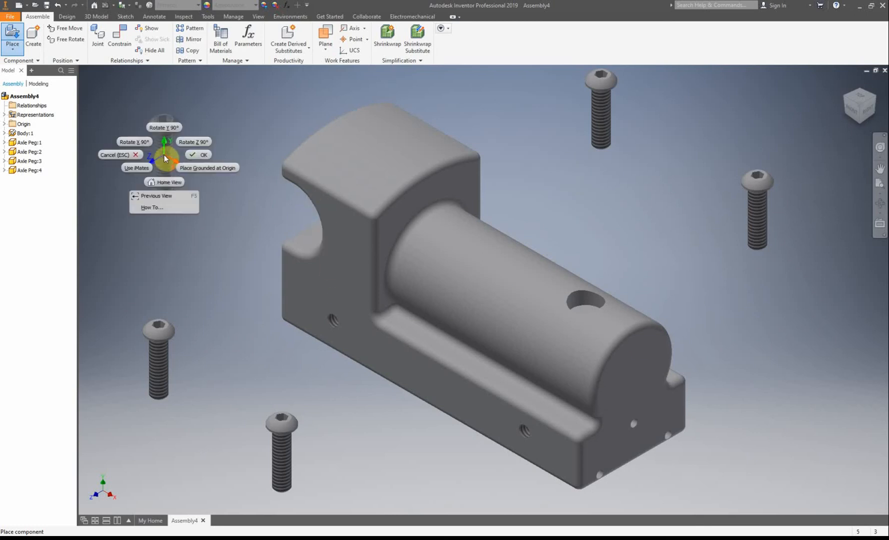
{"action": "left_click", "coordinate": [201, 165]}
Place one Cow Catcher part in front of the train body's front end
{"action": "left_click", "coordinate": [11, 33]}
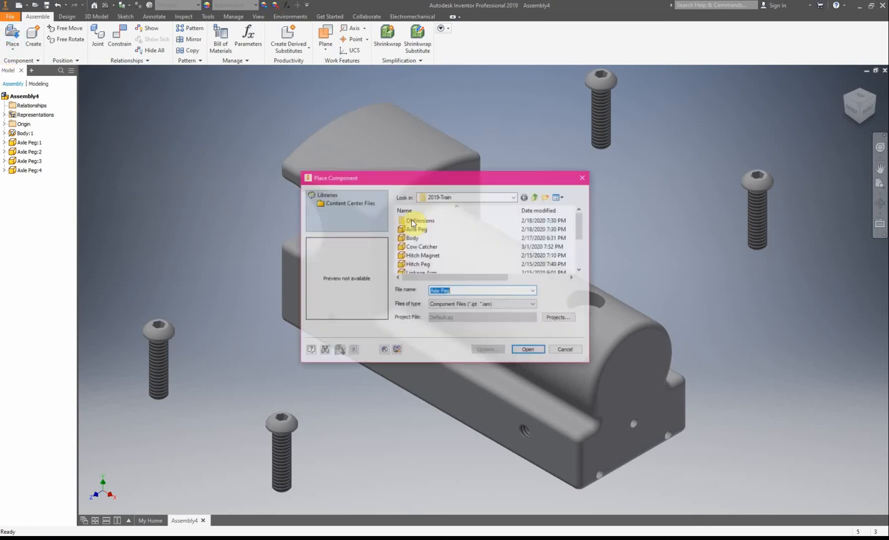
{"action": "left_click", "coordinate": [424, 246]}
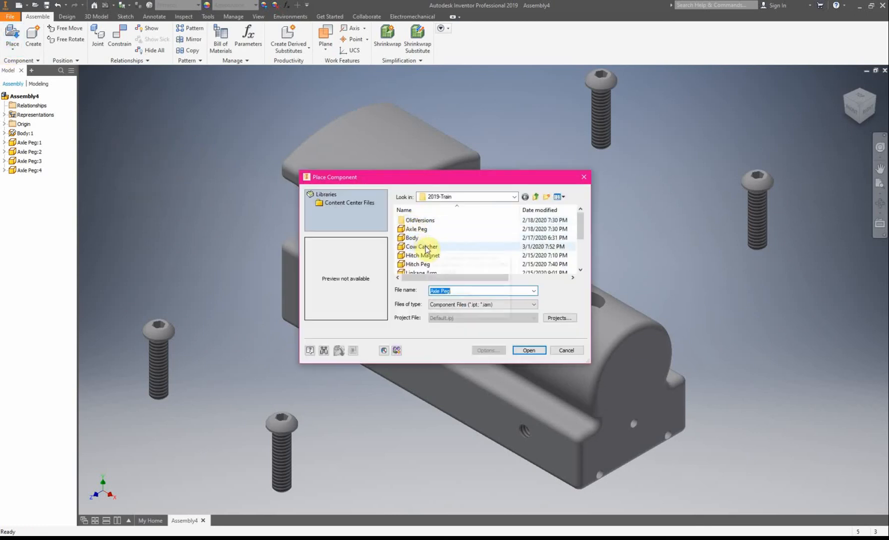
{"action": "left_click", "coordinate": [529, 350]}
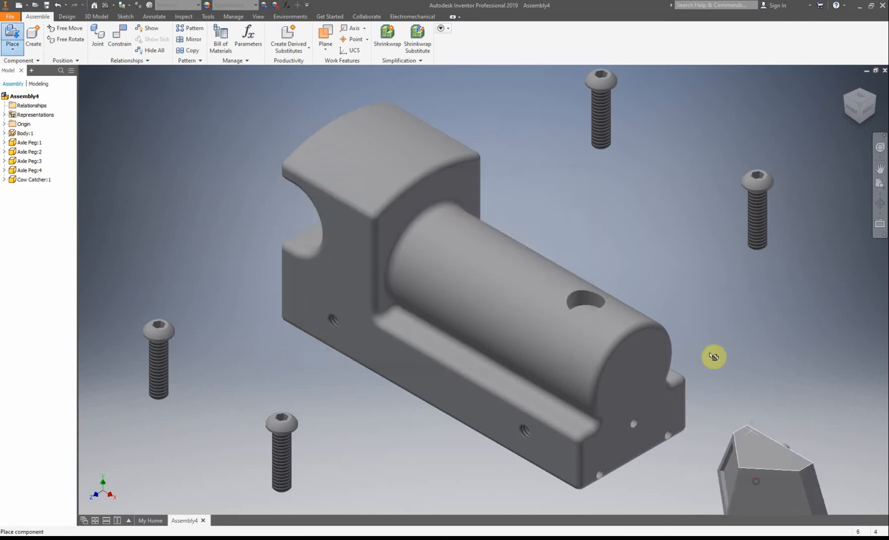
{"action": "right_click", "coordinate": [175, 171]}
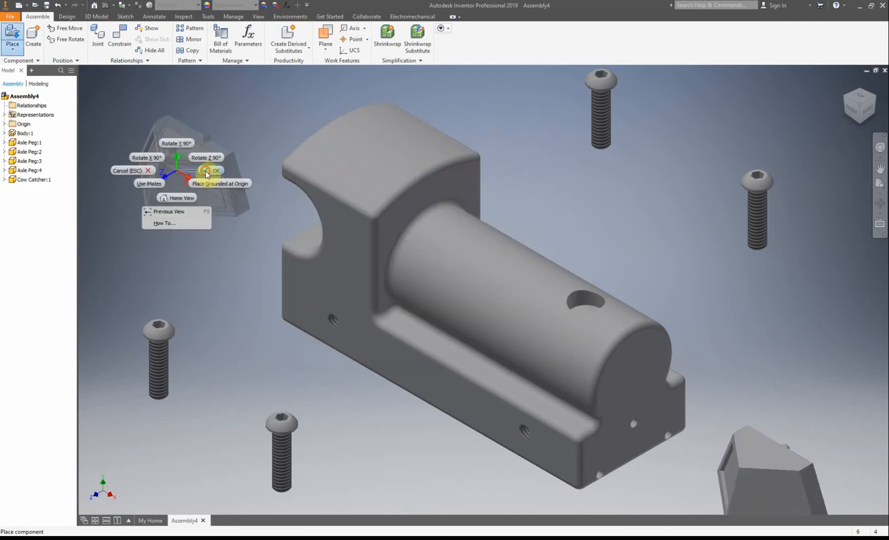
{"action": "left_click", "coordinate": [206, 172]}
Place one Hitch Magnet part behind the cab end of the train body
{"action": "left_click", "coordinate": [12, 35]}
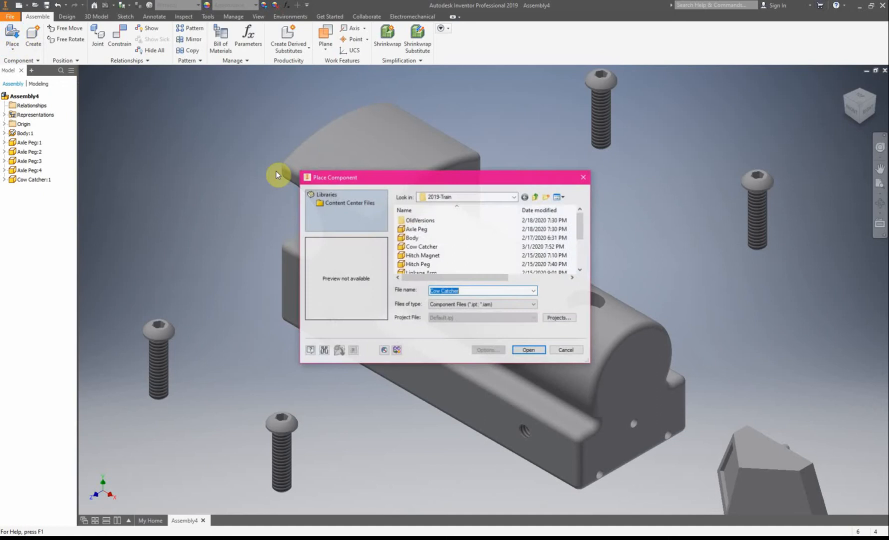
{"action": "left_click", "coordinate": [443, 256]}
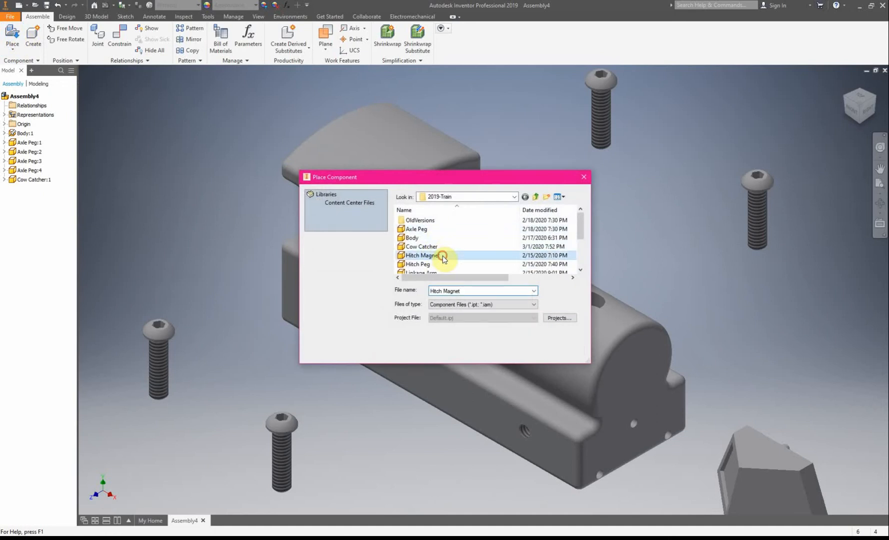
{"action": "left_click", "coordinate": [523, 354]}
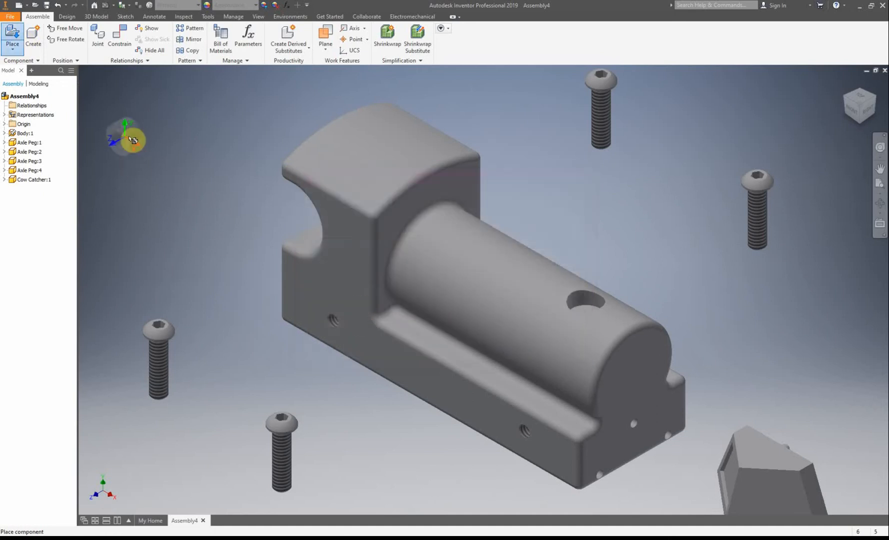
{"action": "left_click", "coordinate": [180, 125]}
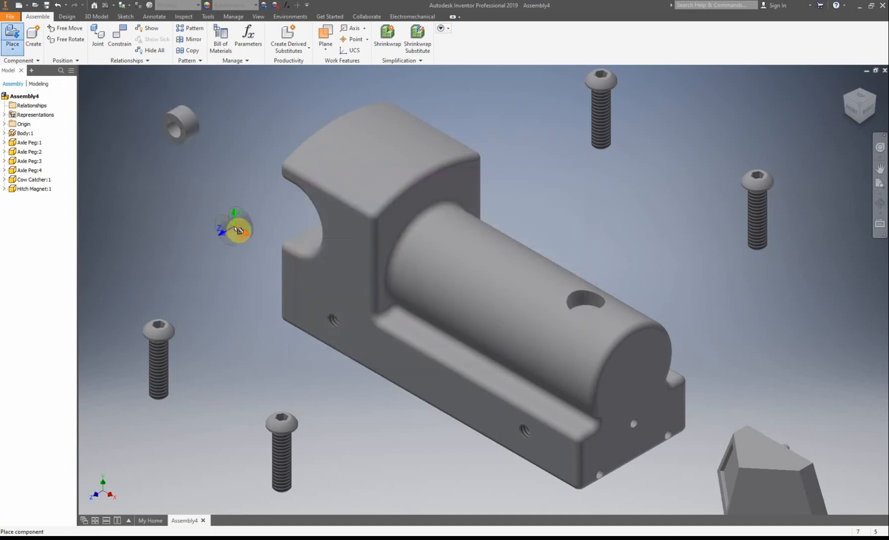
Place one Hitch Peg part beside the hitch magnet behind the cab
{"action": "left_click", "coordinate": [17, 28]}
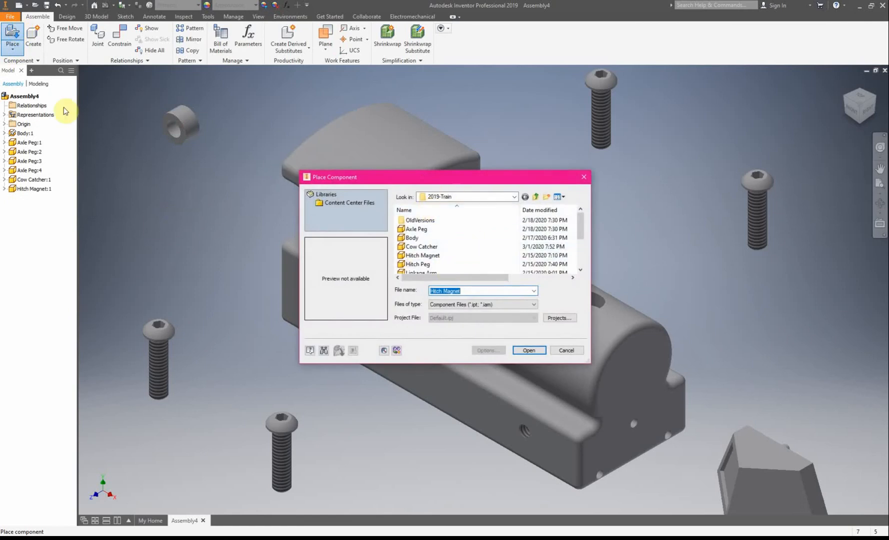
{"action": "left_click", "coordinate": [454, 264]}
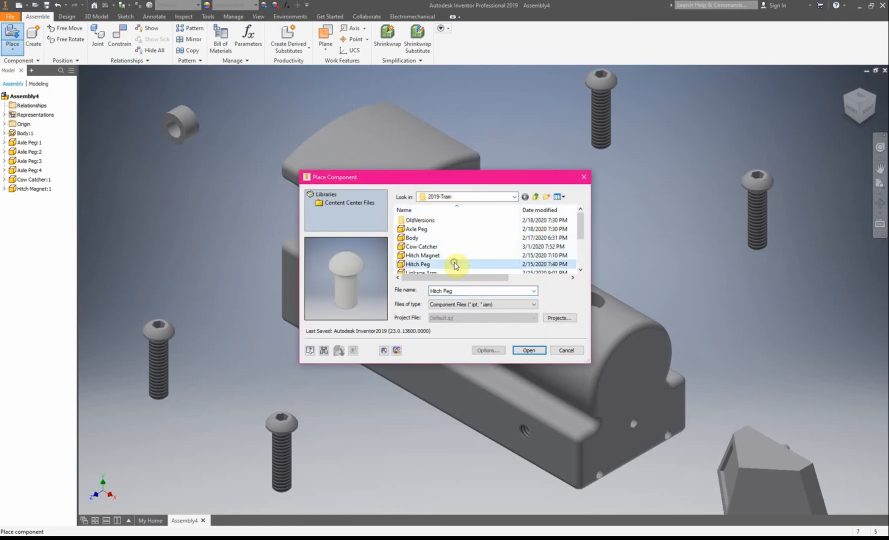
{"action": "left_click", "coordinate": [529, 352]}
{"action": "left_click", "coordinate": [247, 117]}
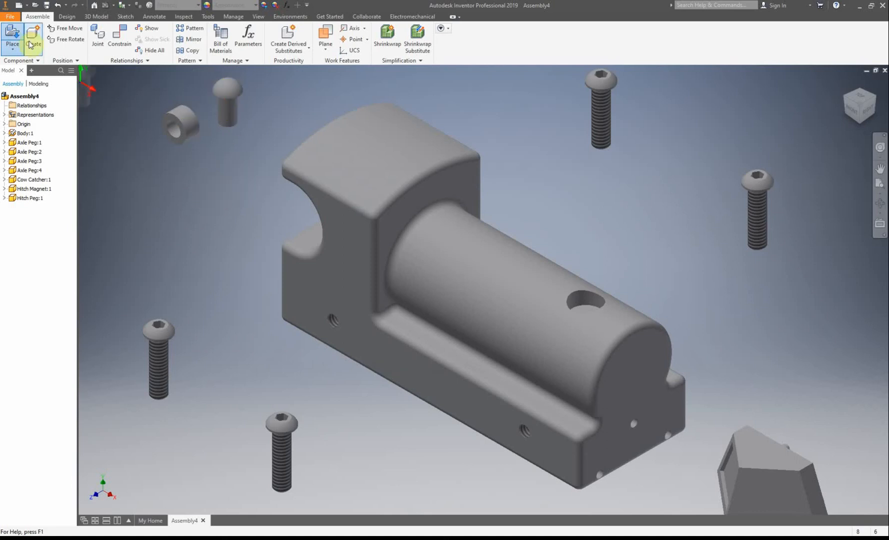
Place two Linkage Arm parts, one on each long side of the train body
{"action": "left_click", "coordinate": [12, 36]}
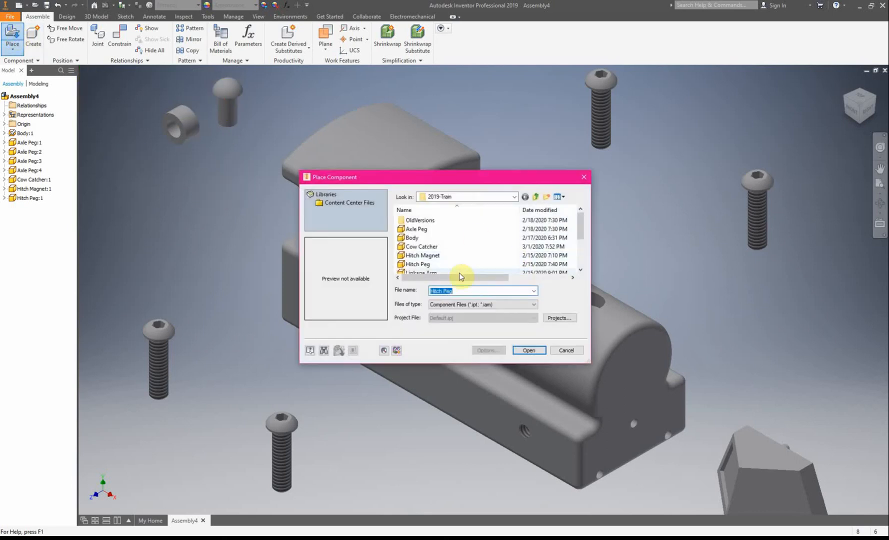
{"action": "left_click", "coordinate": [459, 273]}
{"action": "left_click", "coordinate": [529, 350]}
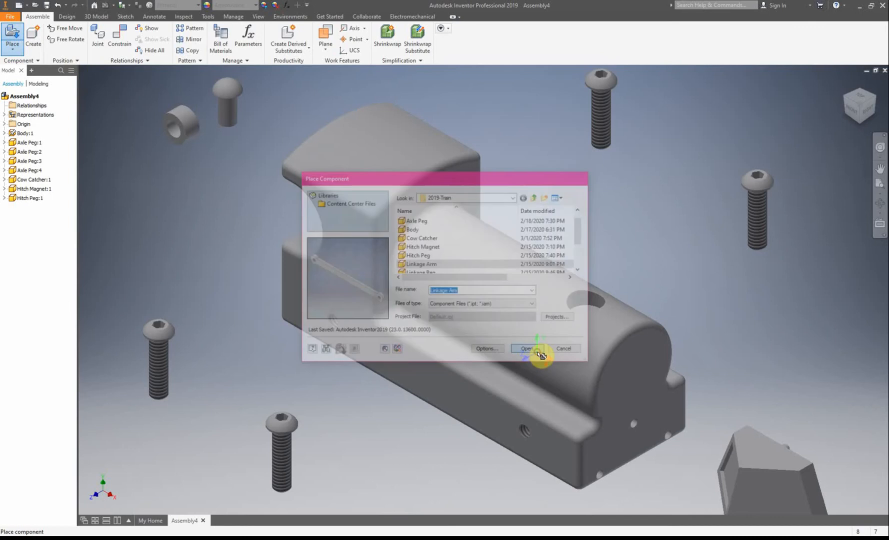
{"action": "left_click", "coordinate": [308, 422]}
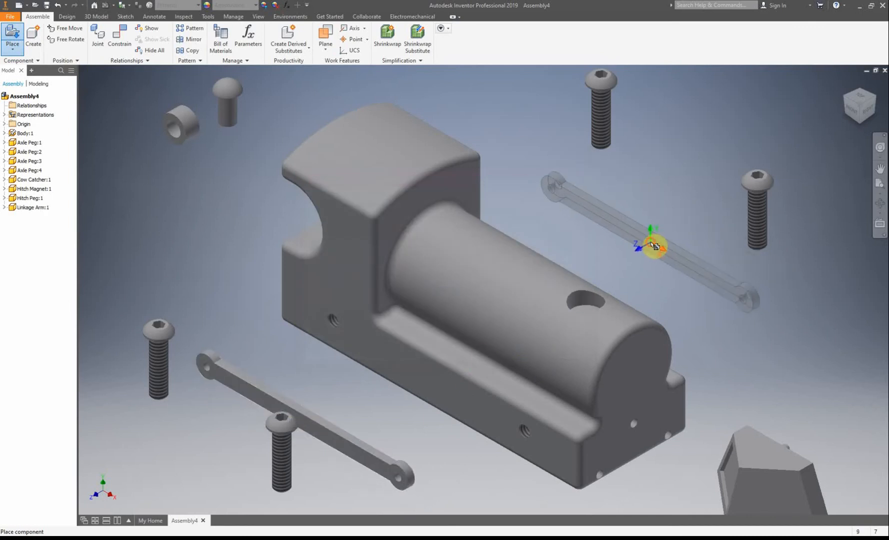
{"action": "left_click", "coordinate": [651, 245]}
Place four Linkage Peg parts, two beyond each long side of the train body near the axle pegs
{"action": "left_click", "coordinate": [15, 36]}
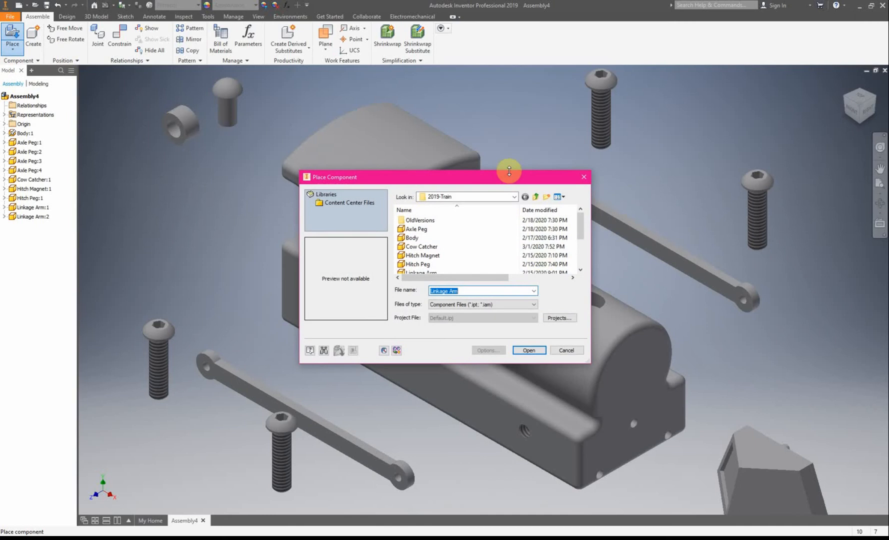
{"action": "left_click_drag", "start_coordinate": [509, 171], "coordinate": [507, 114]}
{"action": "left_click", "coordinate": [444, 225]}
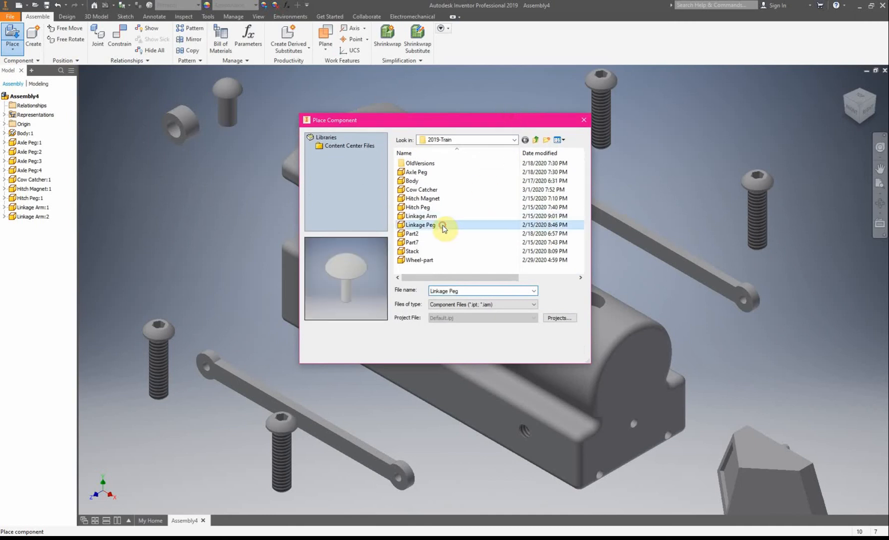
{"action": "left_click", "coordinate": [531, 349]}
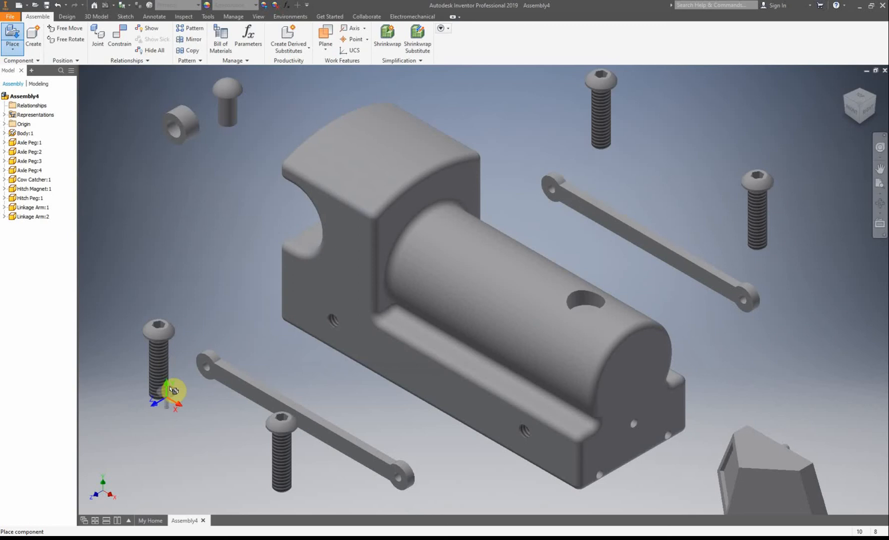
{"action": "left_click", "coordinate": [114, 324]}
{"action": "left_click", "coordinate": [340, 496]}
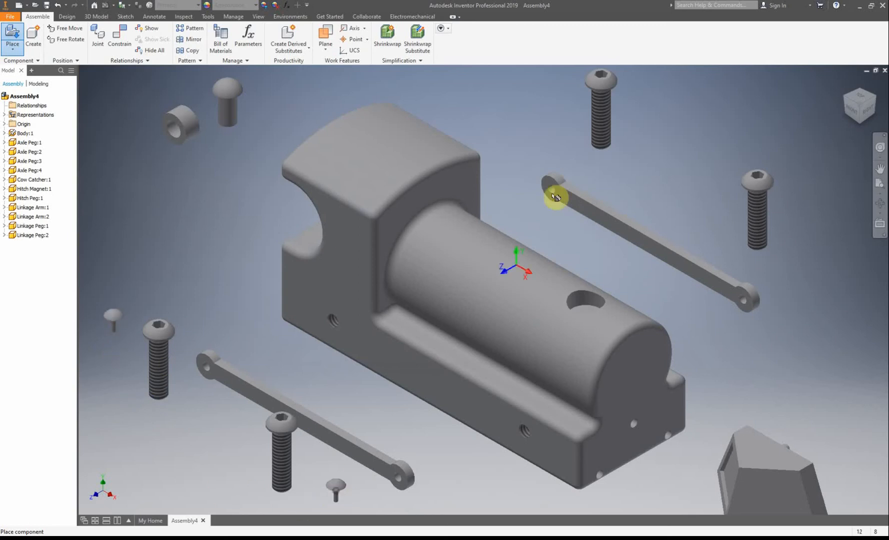
{"action": "left_click", "coordinate": [541, 105]}
{"action": "left_click", "coordinate": [831, 269]}
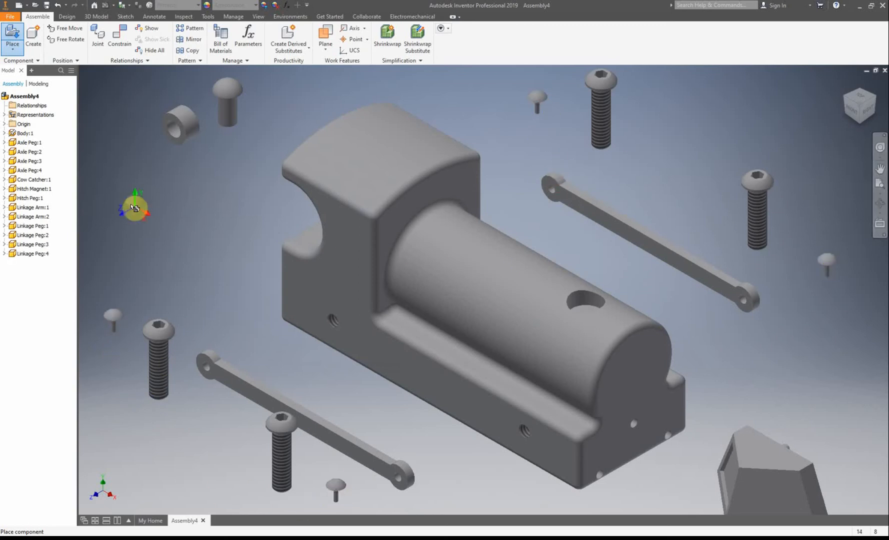
Place one Stack part beyond the far side of the train body, between the two axle pegs
{"action": "left_click", "coordinate": [11, 32]}
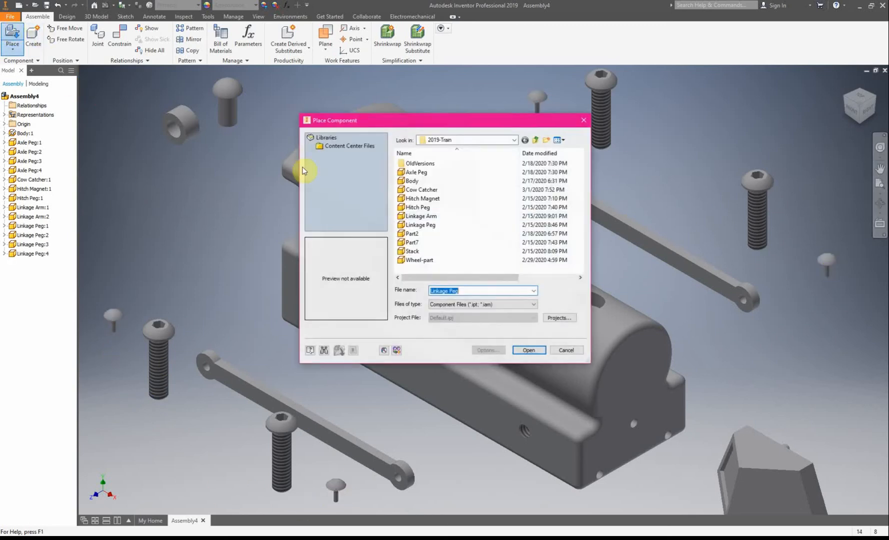
{"action": "left_click", "coordinate": [413, 251]}
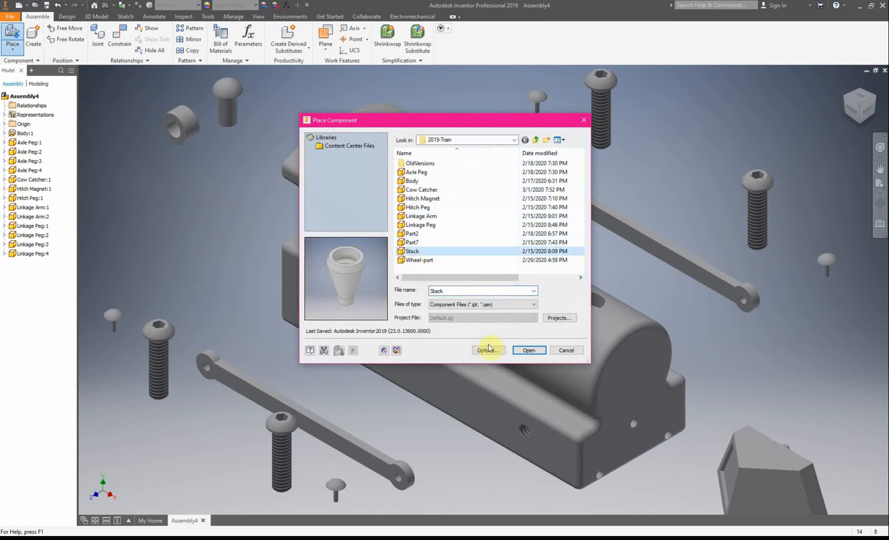
{"action": "left_click", "coordinate": [528, 350]}
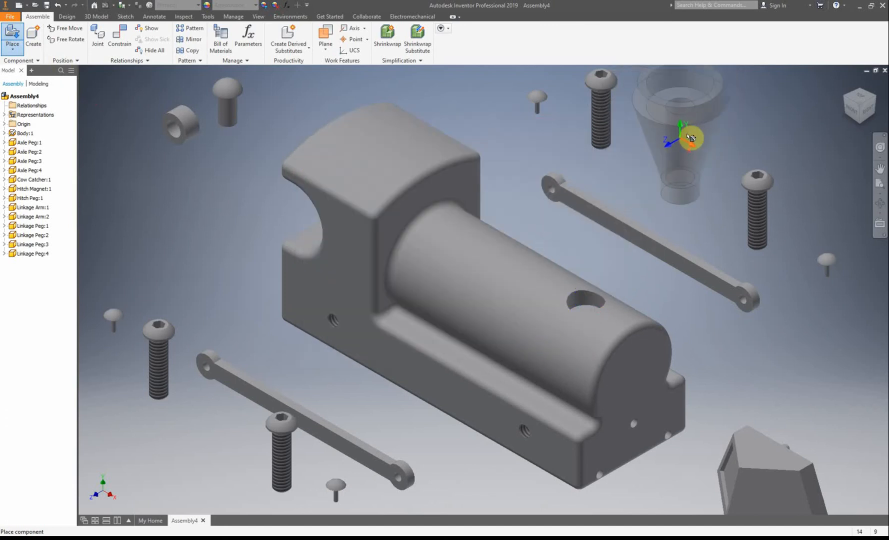
{"action": "left_click", "coordinate": [690, 138]}
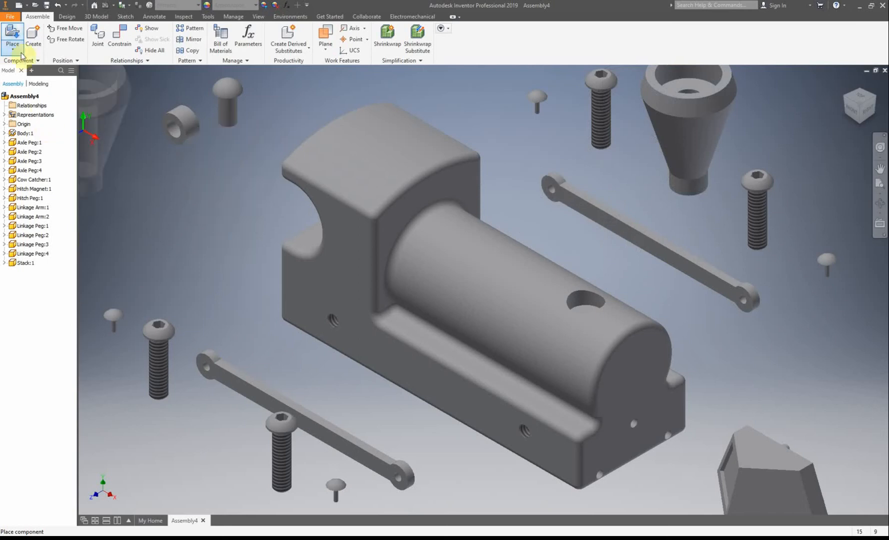
Place four Wheel-part components, two along each long side of the train body, and finish placing
{"action": "left_click", "coordinate": [13, 35]}
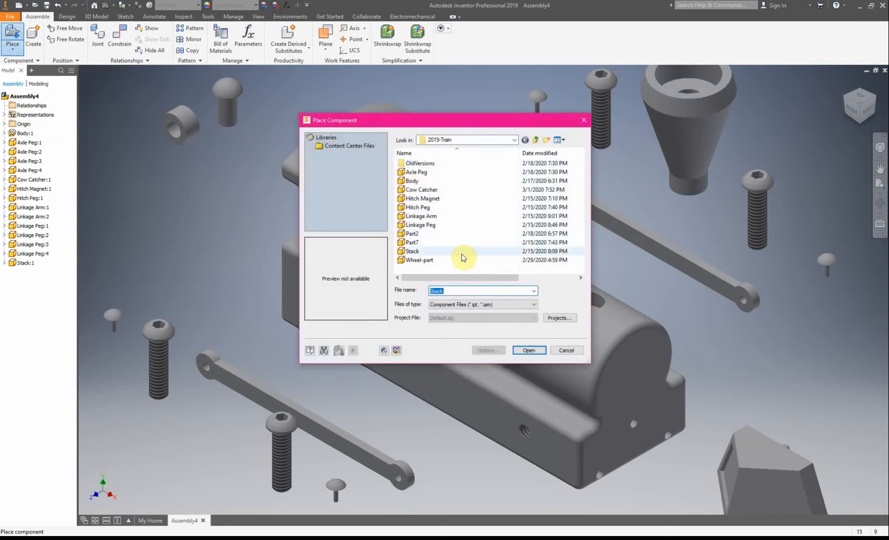
{"action": "left_click", "coordinate": [461, 260]}
{"action": "left_click", "coordinate": [529, 351]}
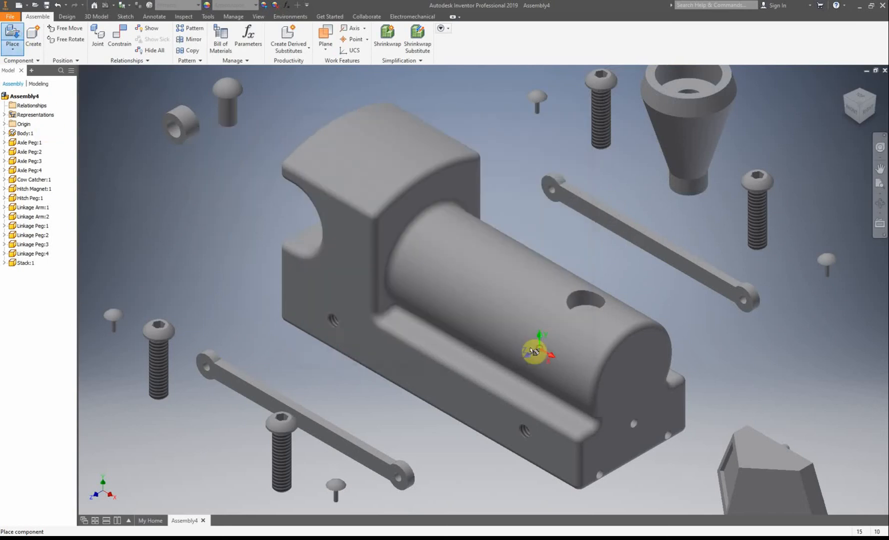
{"action": "left_click", "coordinate": [197, 320]}
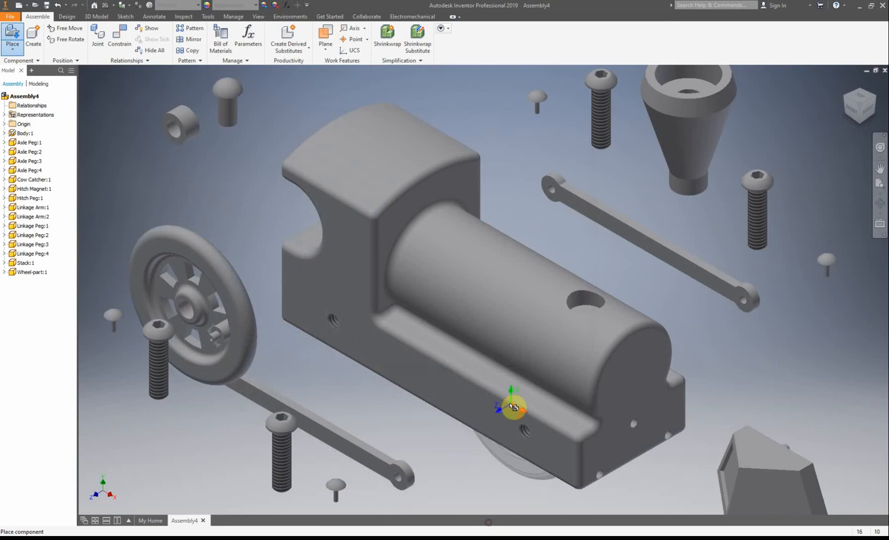
{"action": "left_click", "coordinate": [458, 487]}
{"action": "left_click", "coordinate": [492, 131]}
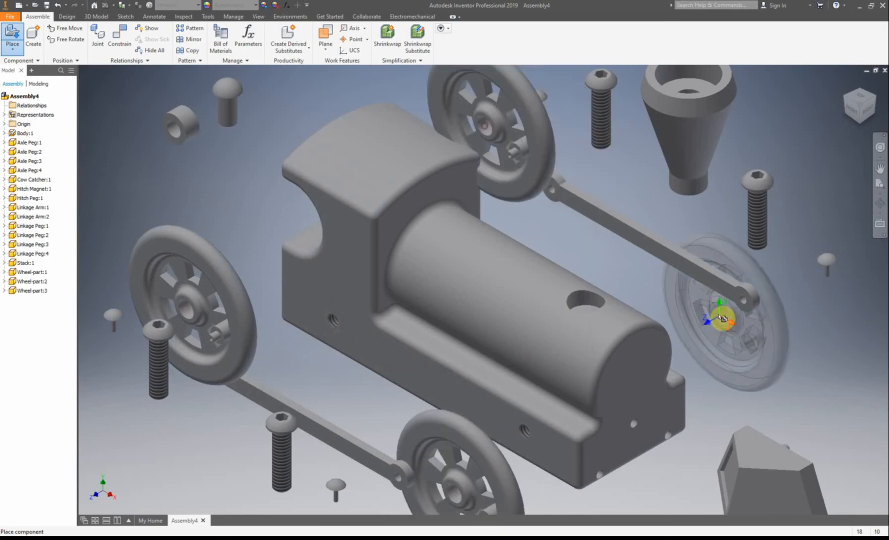
{"action": "left_click", "coordinate": [793, 327]}
{"action": "right_click", "coordinate": [561, 230]}
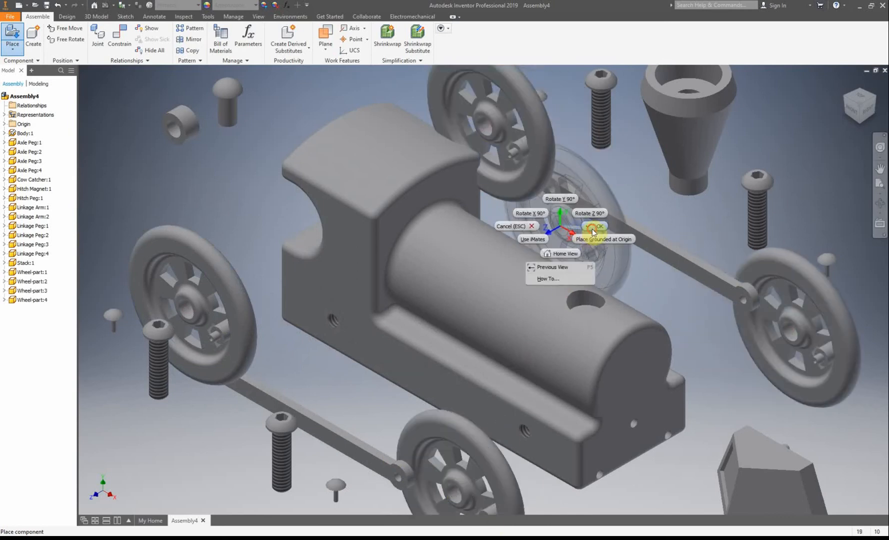
{"action": "left_click", "coordinate": [620, 291]}
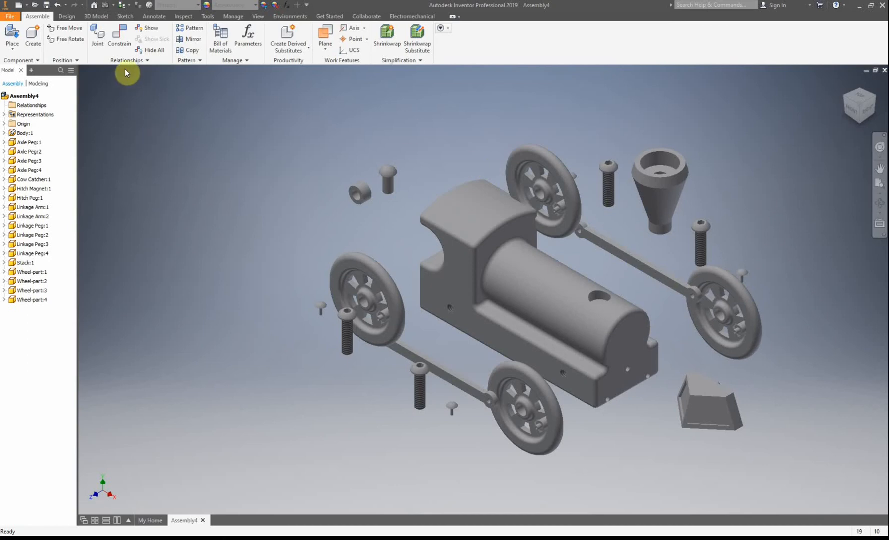
Set up an Insert constraint between the stack's bottom circular edge and the bottom edge of the hole on top of the boiler
{"action": "left_click", "coordinate": [119, 44]}
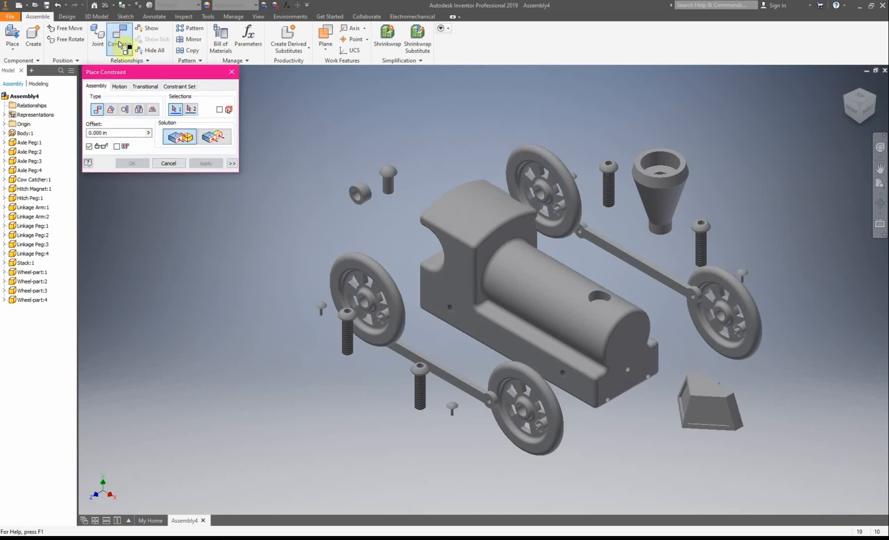
{"action": "left_click", "coordinate": [140, 110]}
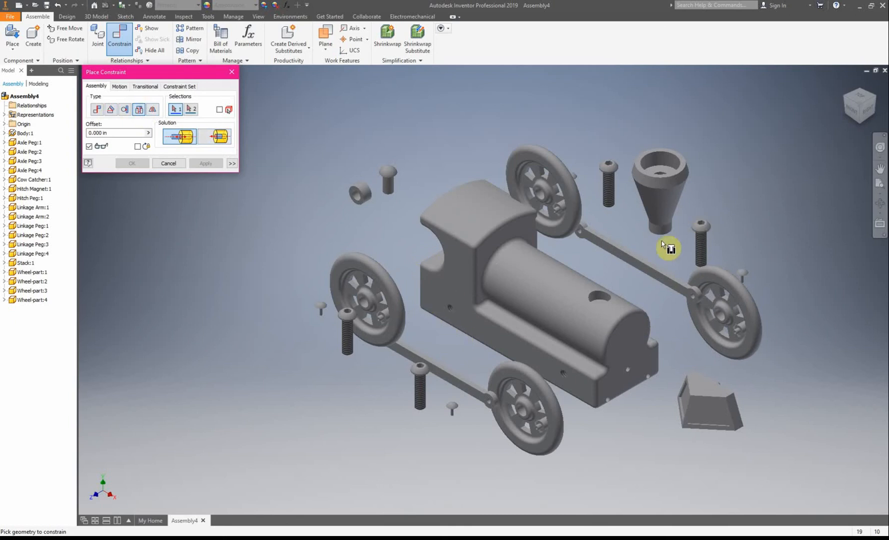
{"action": "scroll", "coordinate": [670, 247], "scroll_direction": "up", "scroll_amount": 5}
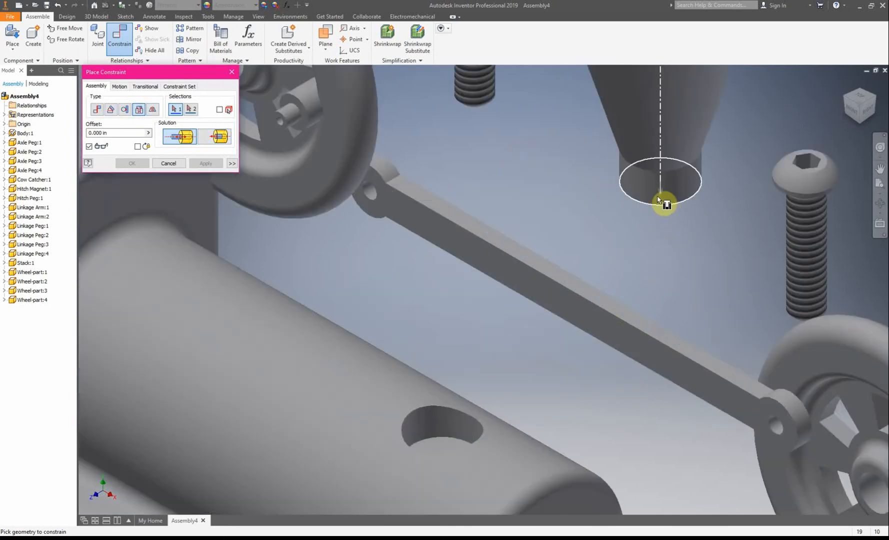
{"action": "scroll", "coordinate": [666, 195], "scroll_direction": "down", "scroll_amount": 5}
{"action": "scroll", "coordinate": [663, 203], "scroll_direction": "up", "scroll_amount": 3}
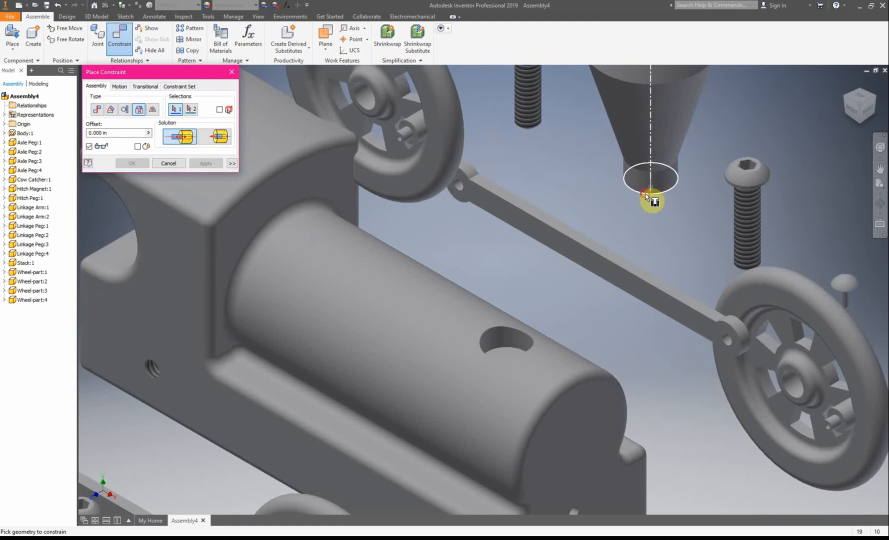
{"action": "left_click", "coordinate": [646, 195]}
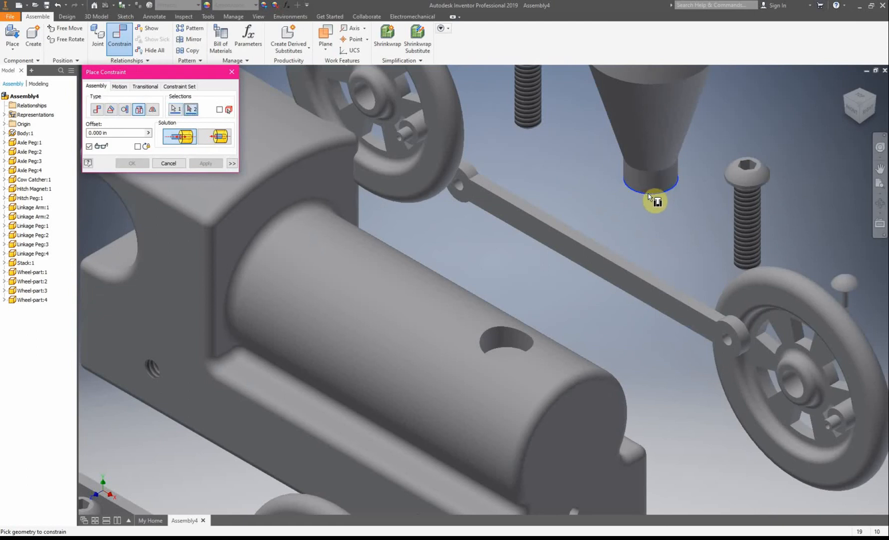
{"action": "left_click", "coordinate": [507, 350]}
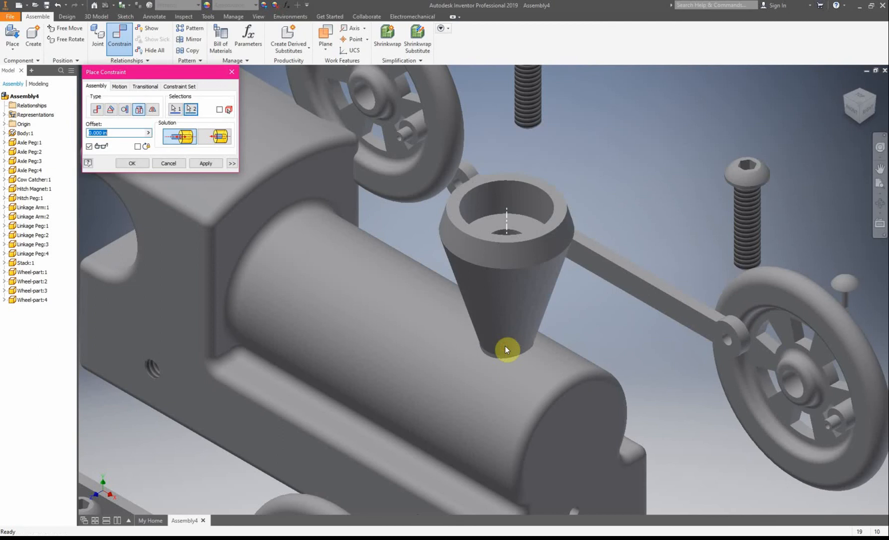
Compare the aligned and opposed solutions for the stack's Insert constraint and apply the opposed one with 0.000 in offset
{"action": "left_click", "coordinate": [219, 139]}
{"action": "scroll", "coordinate": [481, 206], "scroll_direction": "down", "scroll_amount": 5}
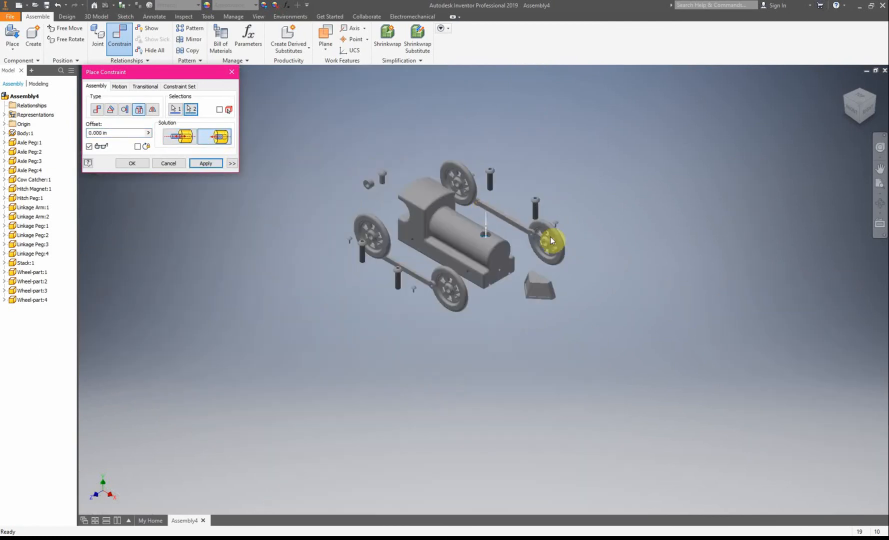
{"action": "scroll", "coordinate": [541, 234], "scroll_direction": "up", "scroll_amount": 5}
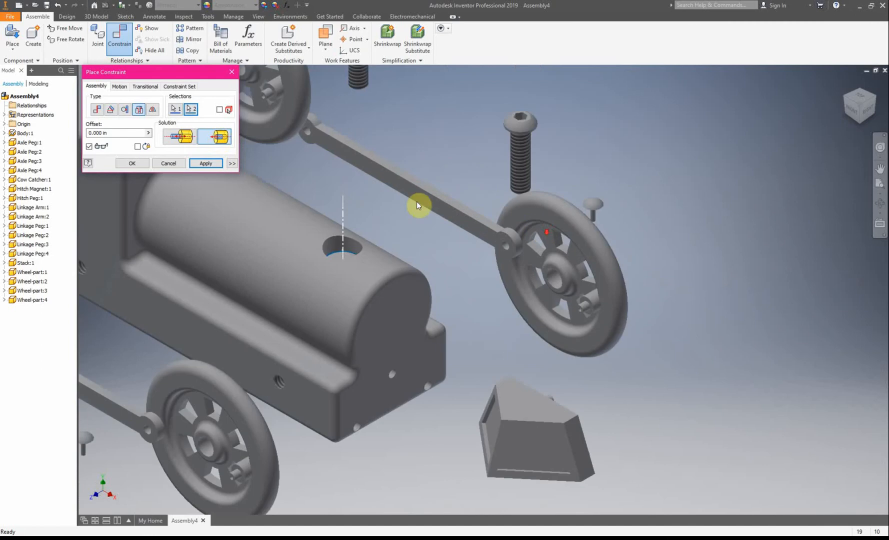
{"action": "left_click", "coordinate": [172, 142]}
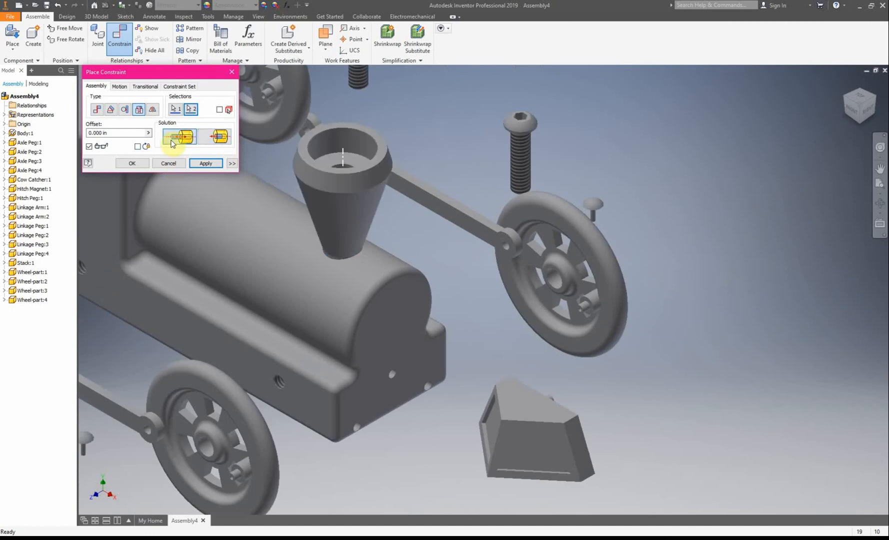
{"action": "left_click", "coordinate": [208, 138]}
{"action": "left_click", "coordinate": [175, 139]}
{"action": "left_click", "coordinate": [207, 164]}
Insert the hitch peg into the hitch magnet by constraining the magnet's hole edge to the underside edge of the peg's head
{"action": "scroll", "coordinate": [342, 234], "scroll_direction": "down", "scroll_amount": 5}
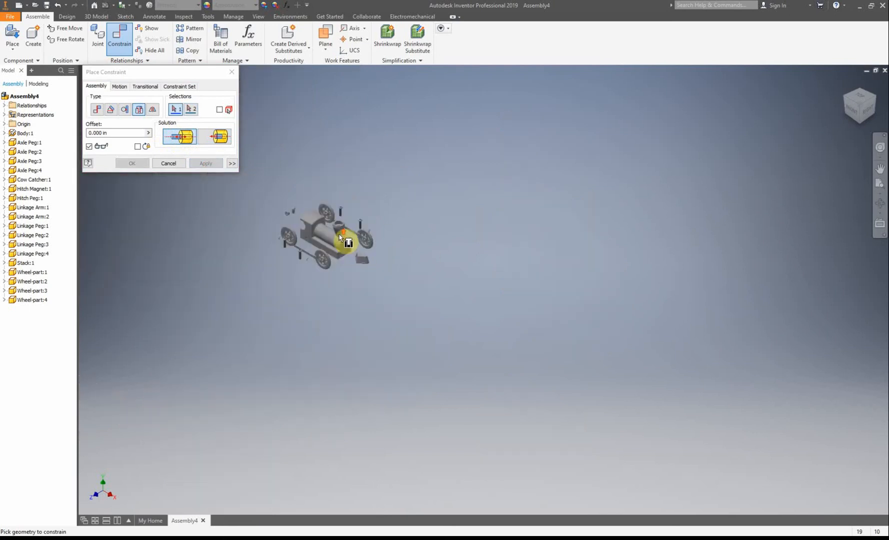
{"action": "scroll", "coordinate": [310, 226], "scroll_direction": "up", "scroll_amount": 3}
{"action": "scroll", "coordinate": [337, 240], "scroll_direction": "up", "scroll_amount": 2}
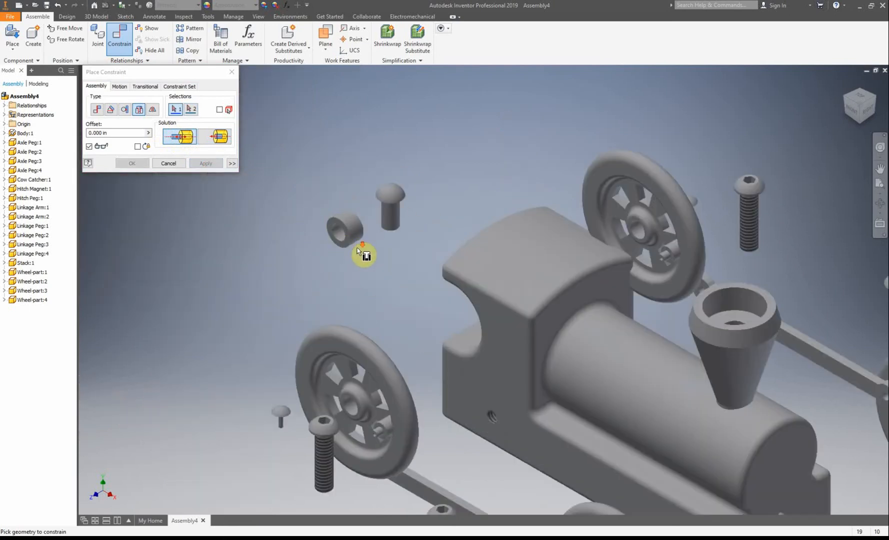
{"action": "scroll", "coordinate": [364, 252], "scroll_direction": "up", "scroll_amount": 4}
{"action": "left_click", "coordinate": [308, 228]}
{"action": "scroll", "coordinate": [315, 230], "scroll_direction": "down", "scroll_amount": 3}
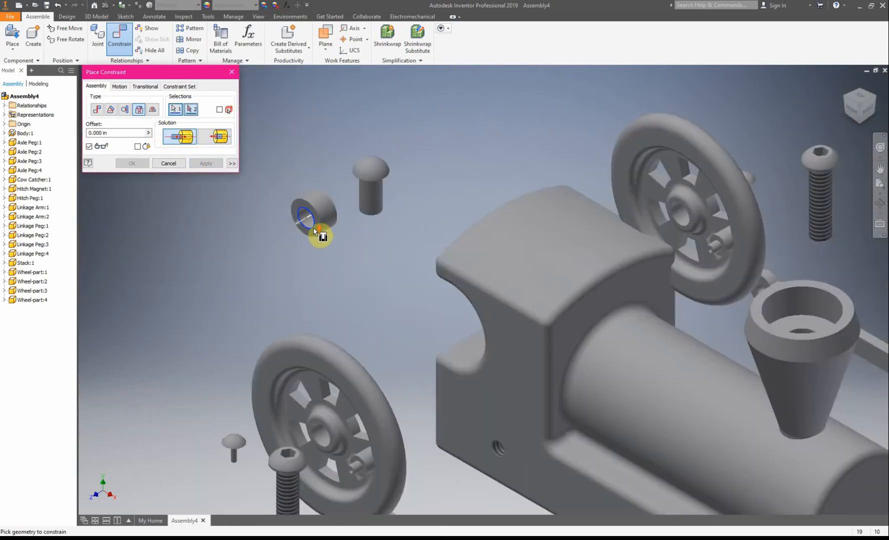
{"action": "scroll", "coordinate": [320, 229], "scroll_direction": "up", "scroll_amount": 4}
{"action": "left_click", "coordinate": [414, 142]}
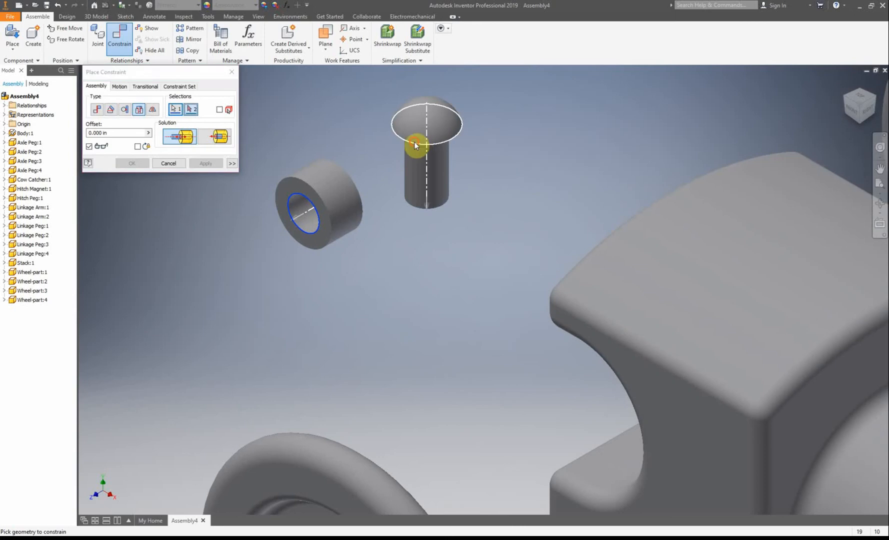
{"action": "left_click", "coordinate": [215, 163]}
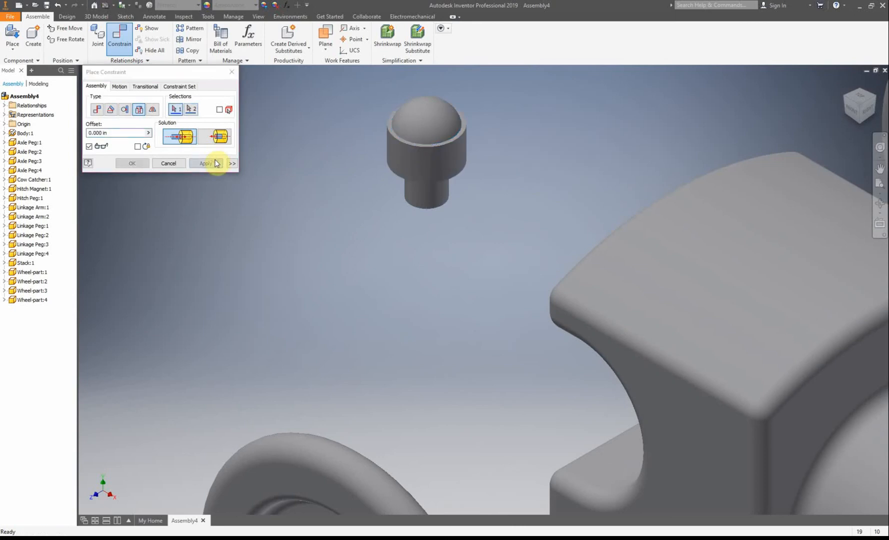
Insert the joined hitch peg and magnet into the hole in the cab's rear face, then inspect the fit from above
{"action": "left_click", "coordinate": [443, 185]}
{"action": "left_click", "coordinate": [844, 100]}
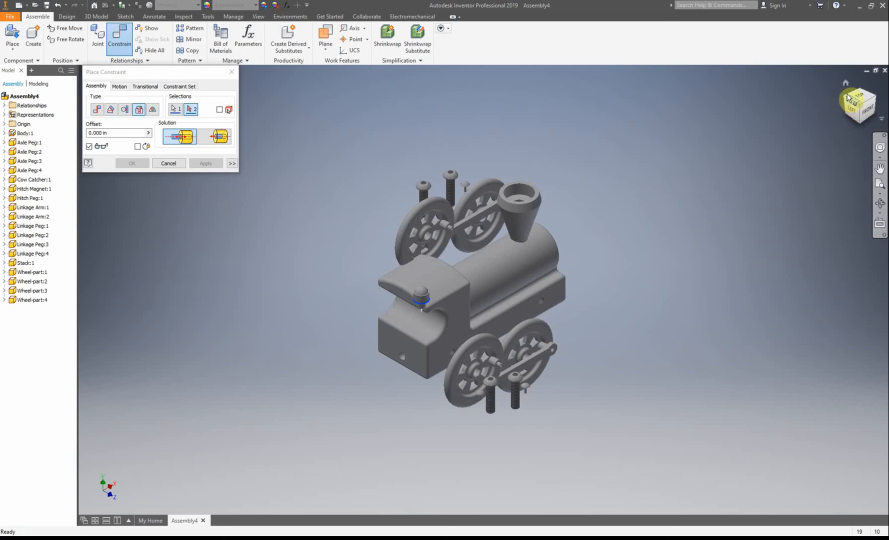
{"action": "scroll", "coordinate": [390, 380], "scroll_direction": "down", "scroll_amount": 3}
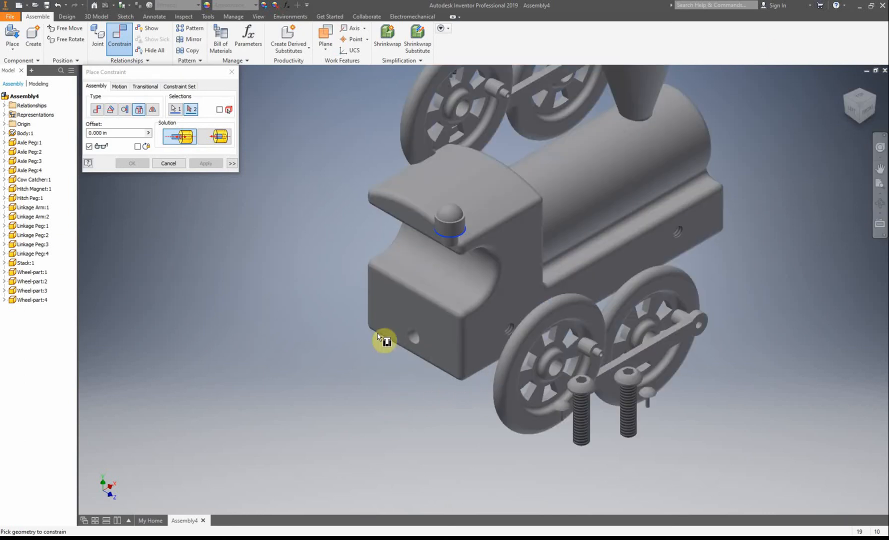
{"action": "scroll", "coordinate": [378, 334], "scroll_direction": "down", "scroll_amount": 2}
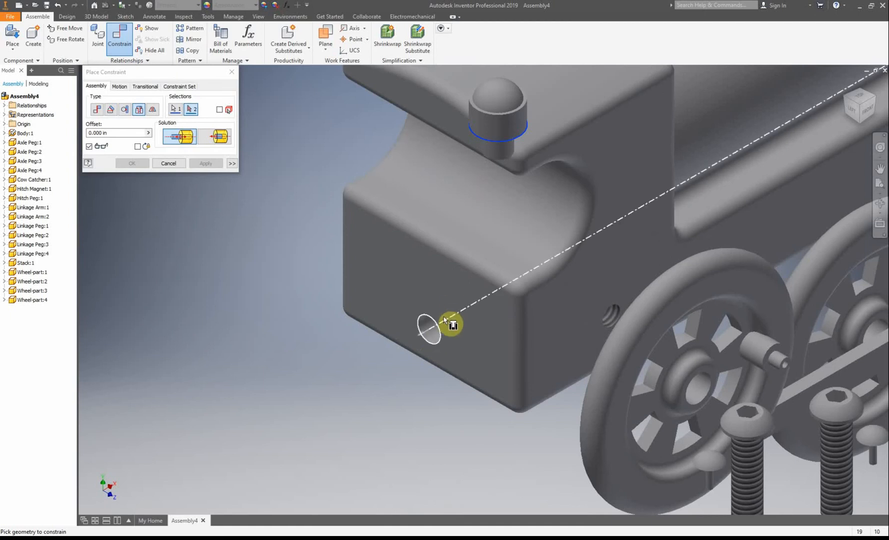
{"action": "left_click", "coordinate": [437, 324]}
{"action": "left_click", "coordinate": [204, 164]}
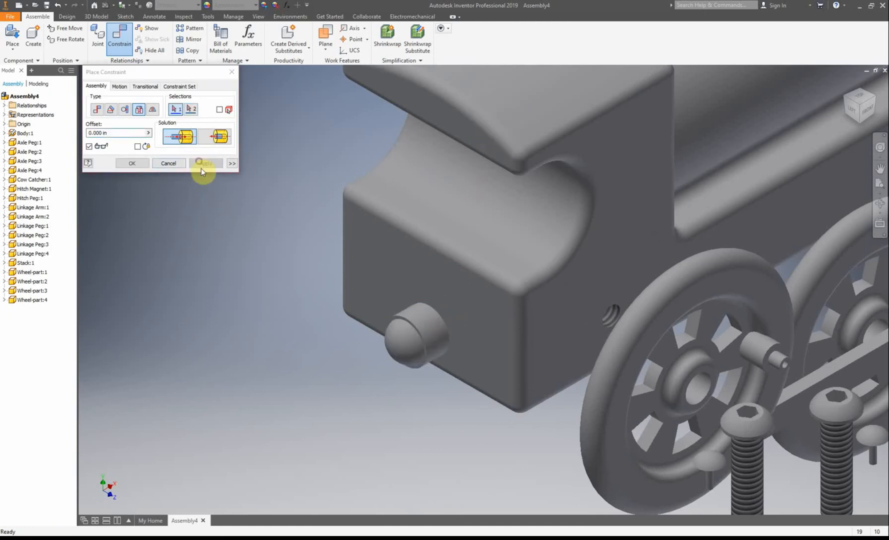
{"action": "left_click", "coordinate": [859, 96]}
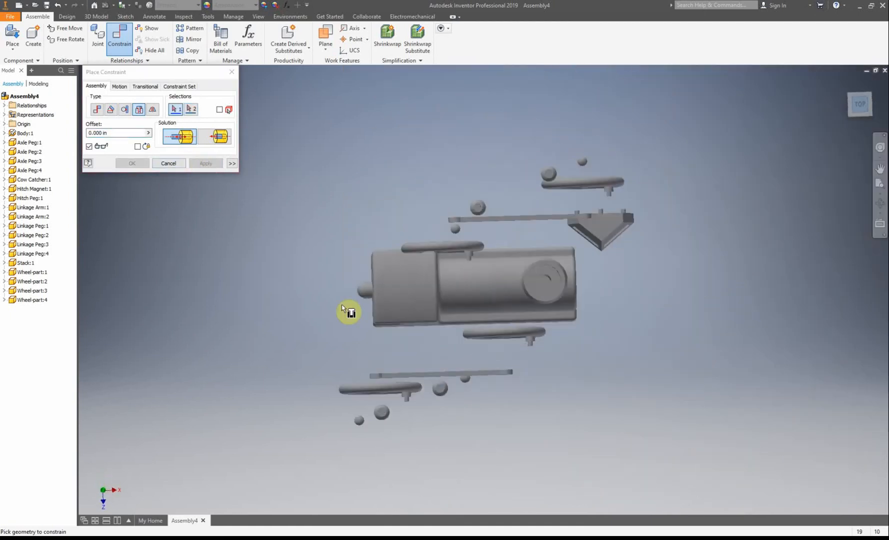
{"action": "scroll", "coordinate": [352, 289], "scroll_direction": "up", "scroll_amount": 5}
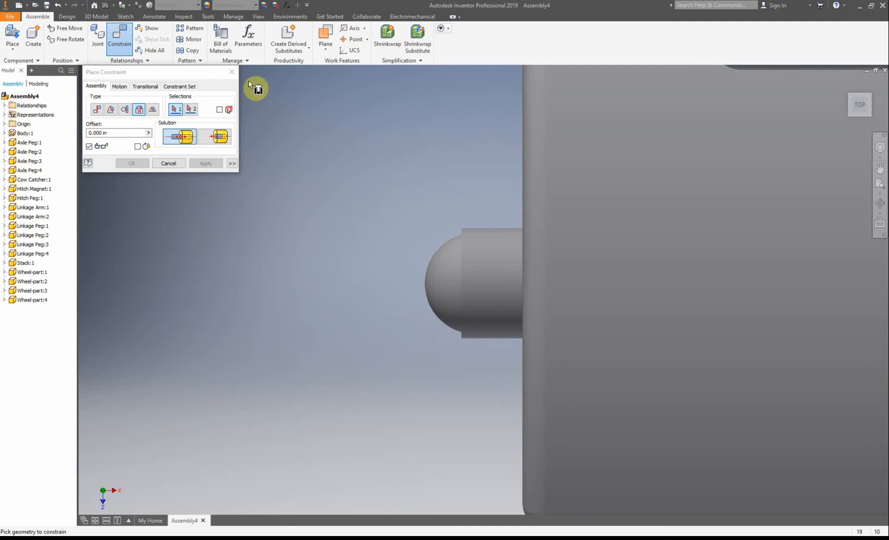
Delete the Insert constraint holding the hitch magnet to the body and pull the joined magnet and peg away from the cab
{"action": "left_click", "coordinate": [232, 71]}
{"action": "left_click", "coordinate": [508, 261]}
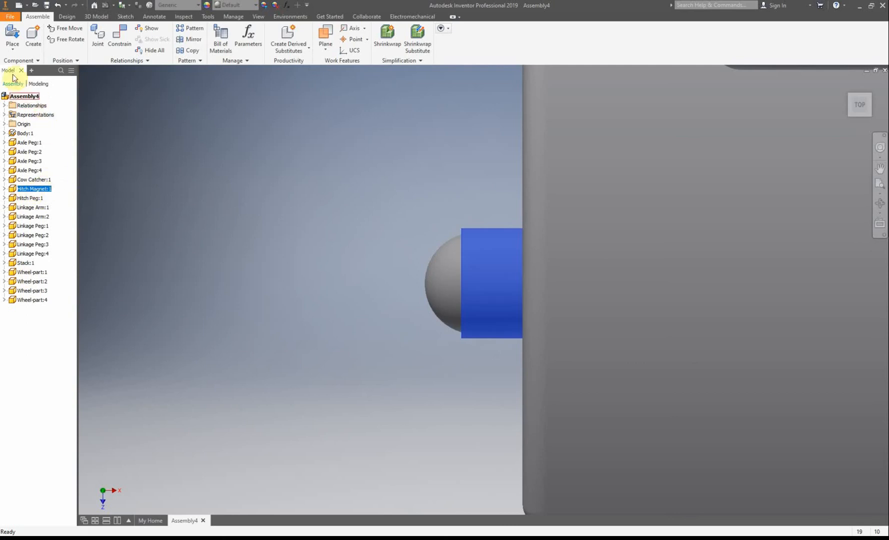
{"action": "left_click", "coordinate": [4, 189]}
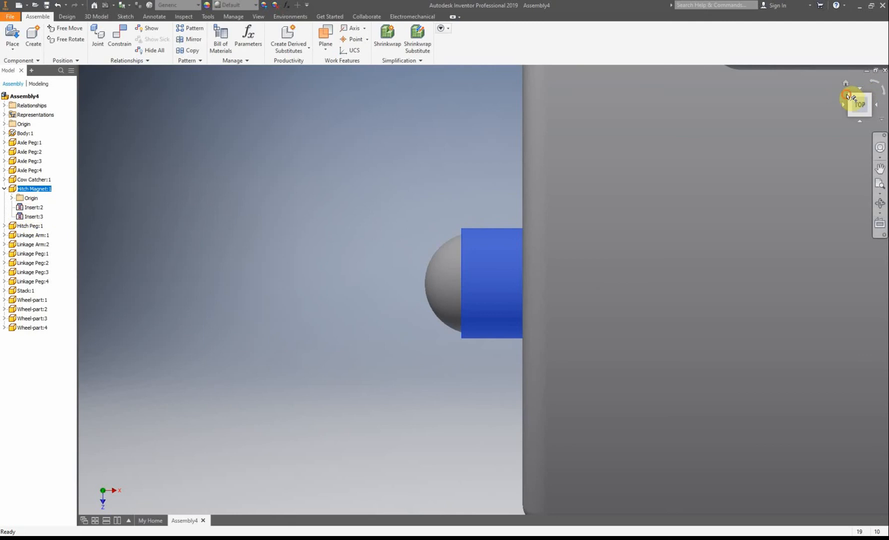
{"action": "left_click", "coordinate": [847, 95]}
{"action": "left_click", "coordinate": [850, 96]}
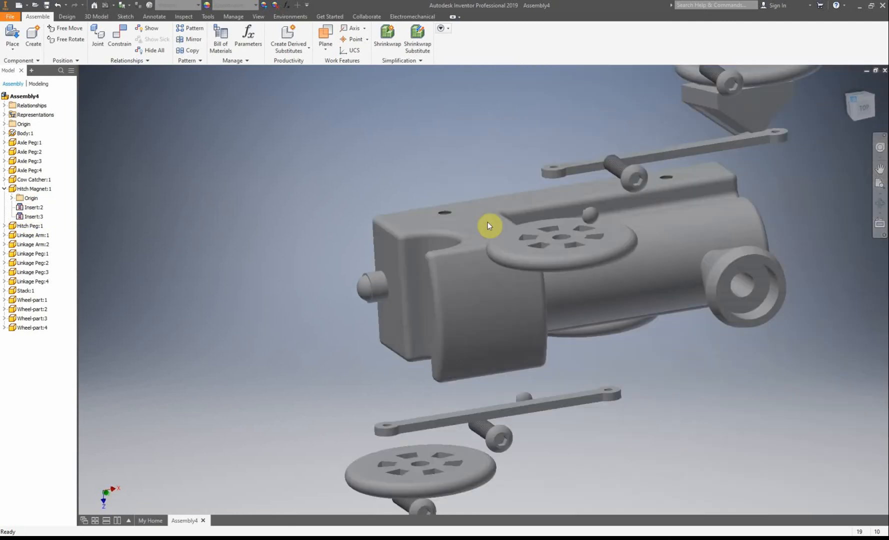
{"action": "scroll", "coordinate": [341, 419], "scroll_direction": "up", "scroll_amount": 3}
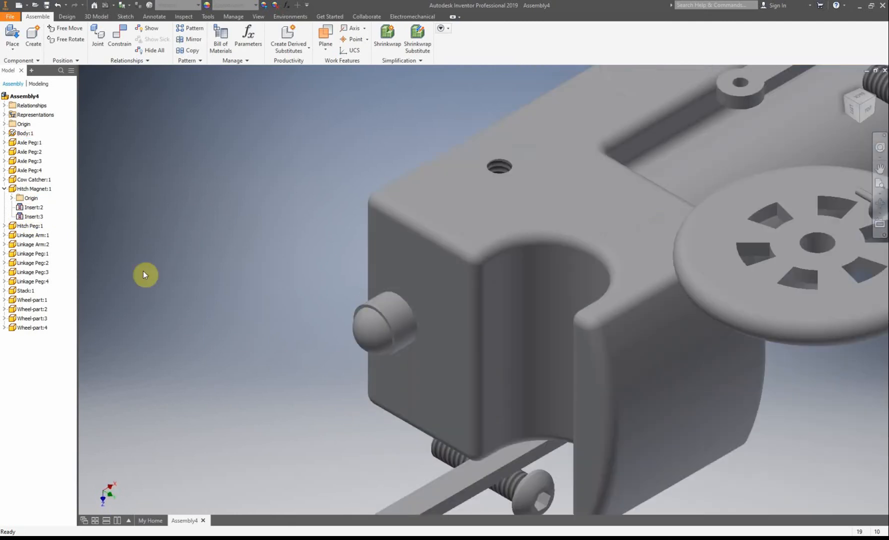
{"action": "right_click", "coordinate": [30, 220]}
{"action": "left_click", "coordinate": [56, 234]}
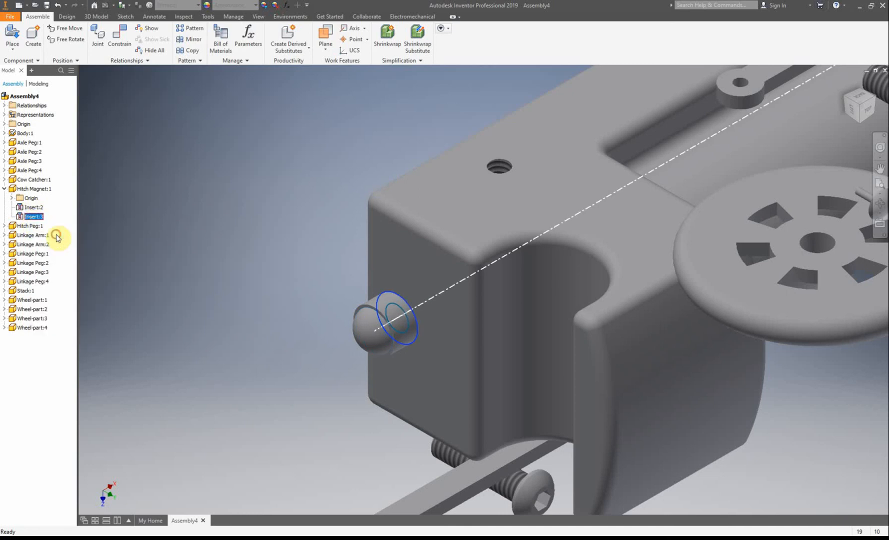
{"action": "left_click_drag", "start_coordinate": [385, 317], "coordinate": [183, 289]}
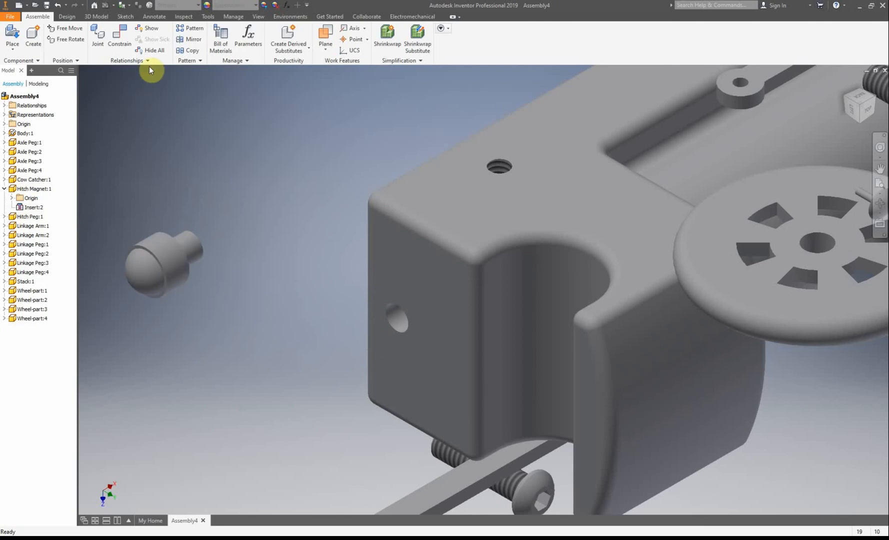
Add an Insert constraint between the hitch magnet's back edge and the hole in the cab's rear face with 0.000 in offset
{"action": "left_click", "coordinate": [117, 36]}
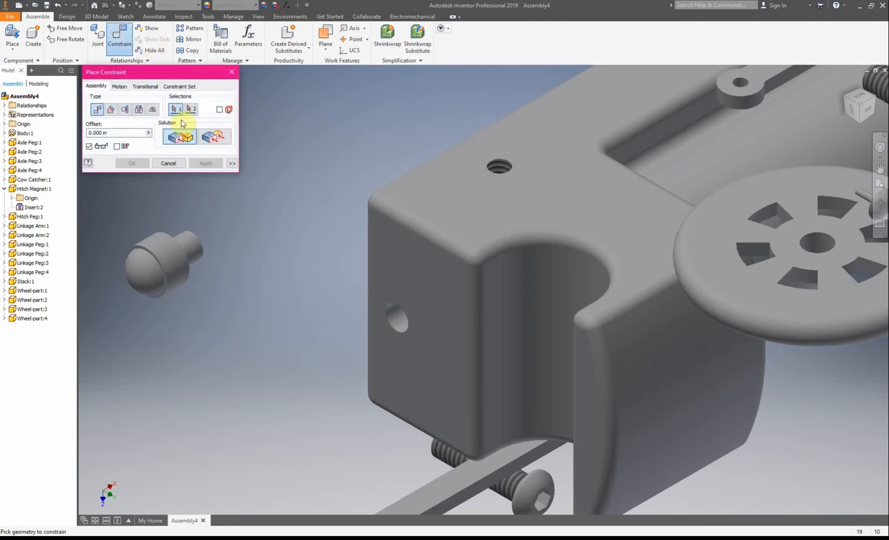
{"action": "left_click", "coordinate": [139, 110]}
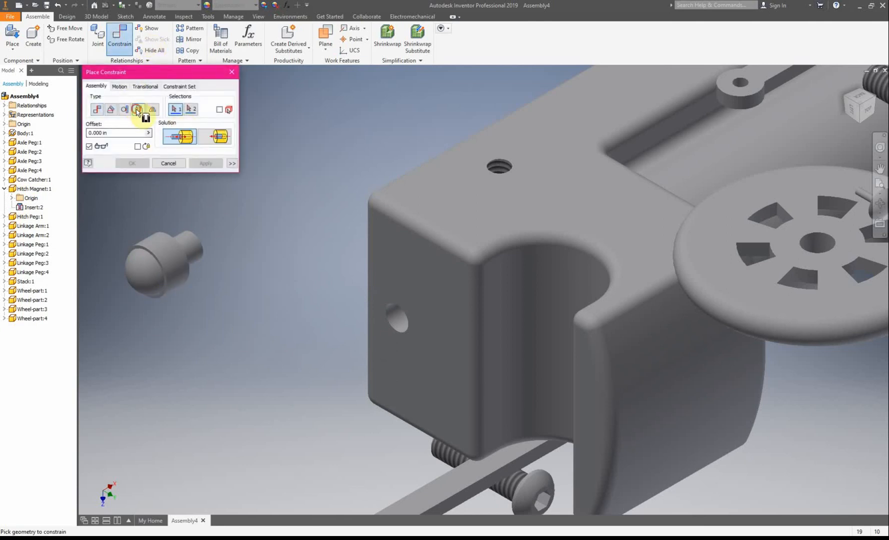
{"action": "left_click", "coordinate": [183, 249]}
{"action": "left_click", "coordinate": [403, 319]}
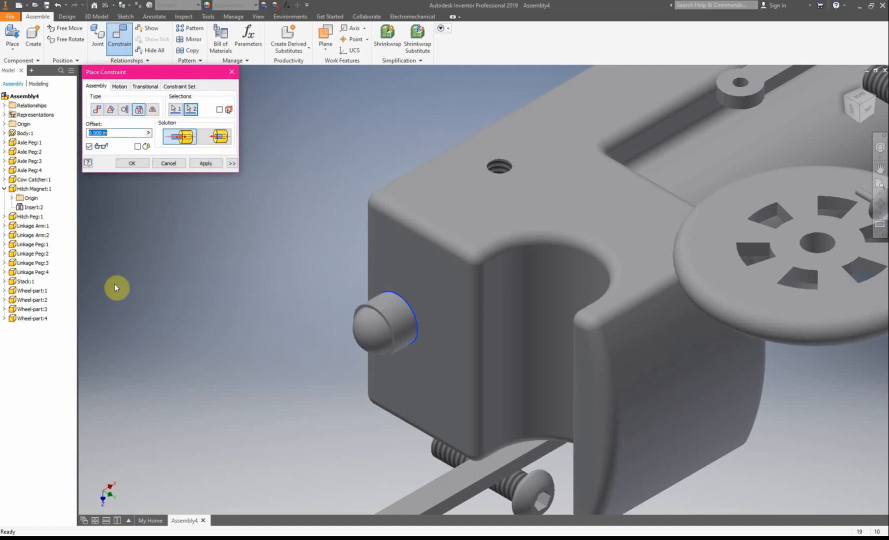
{"action": "left_click", "coordinate": [132, 164]}
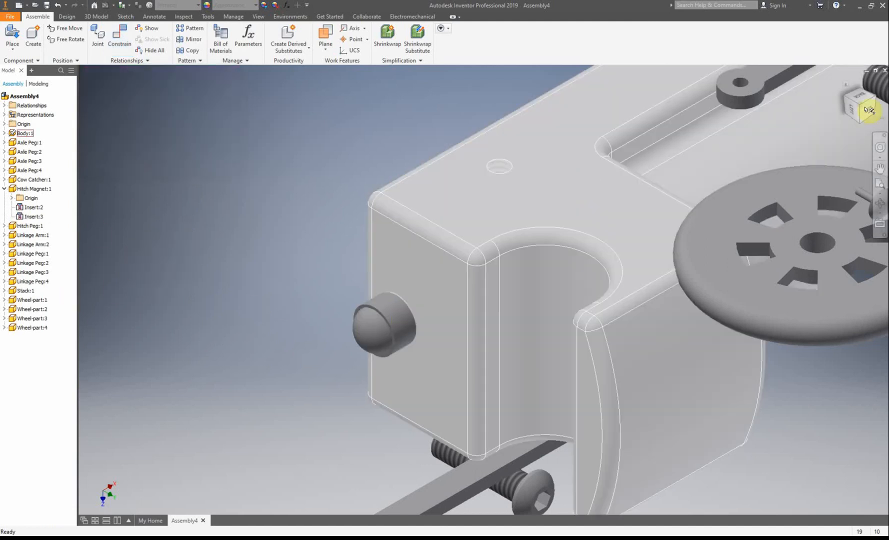
Insert the rear wheel on the train's left side by constraining its flat-face centre hole to the threaded hole below the cab
{"action": "left_click", "coordinate": [866, 119]}
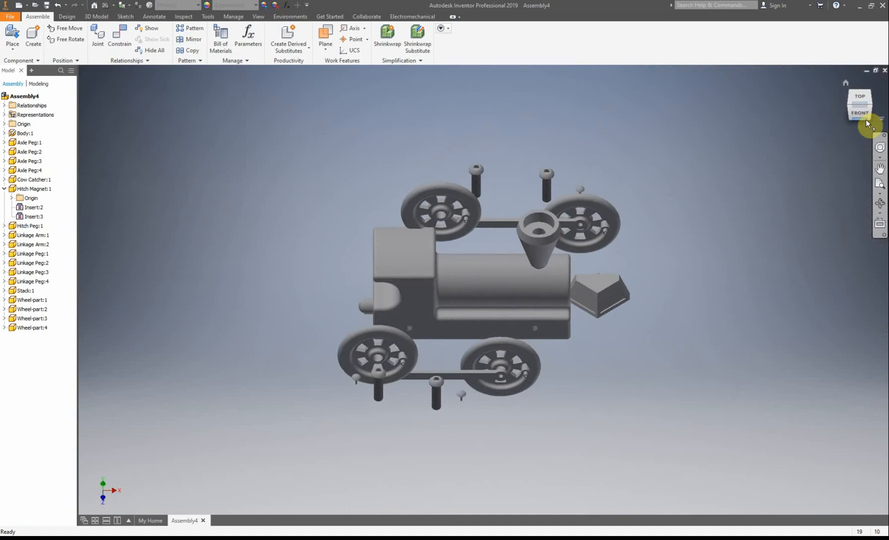
{"action": "left_click", "coordinate": [871, 102]}
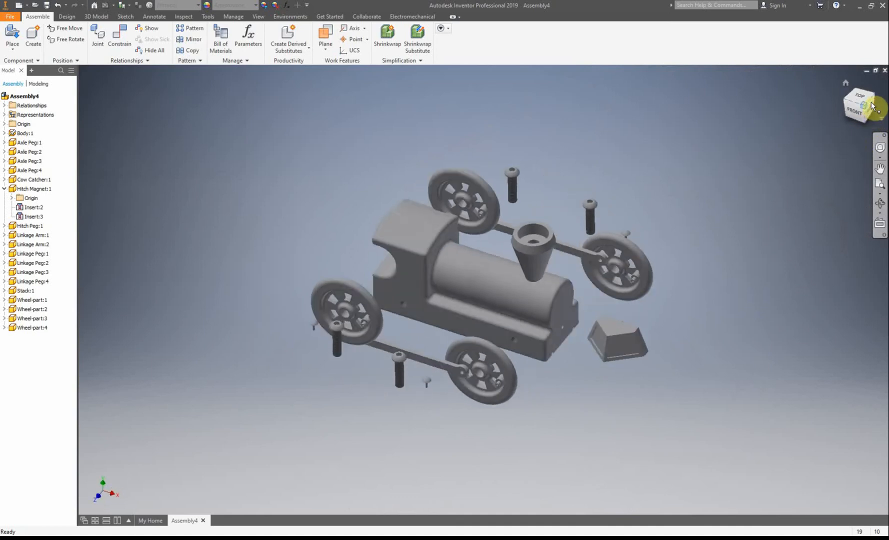
{"action": "left_click", "coordinate": [876, 102]}
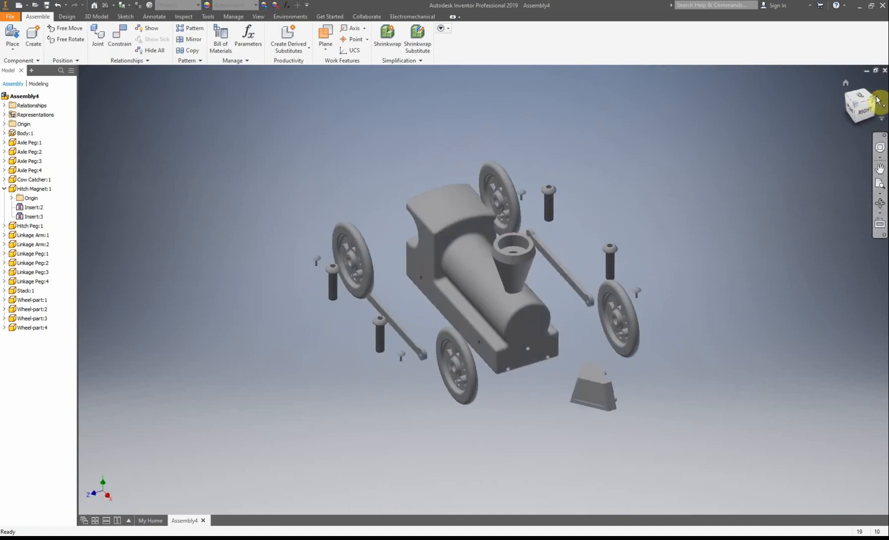
{"action": "scroll", "coordinate": [611, 276], "scroll_direction": "down", "scroll_amount": 3}
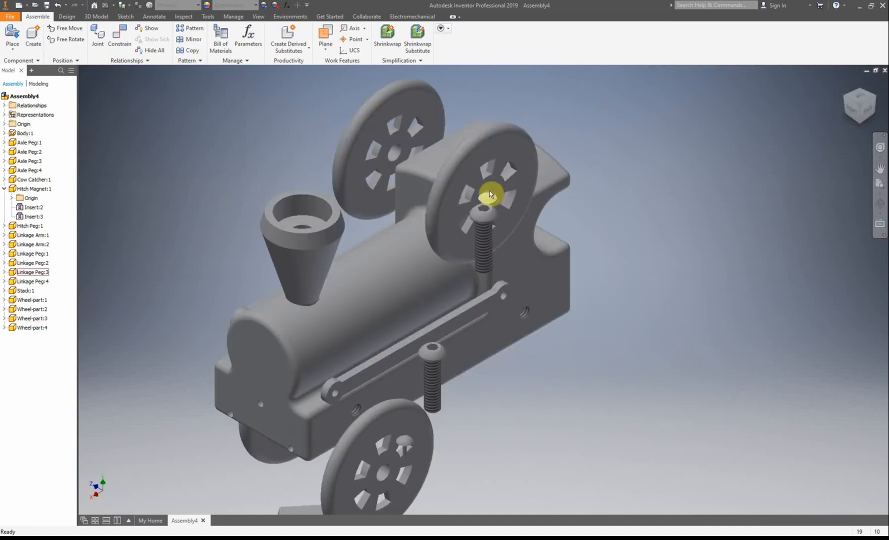
{"action": "scroll", "coordinate": [501, 185], "scroll_direction": "down", "scroll_amount": 7}
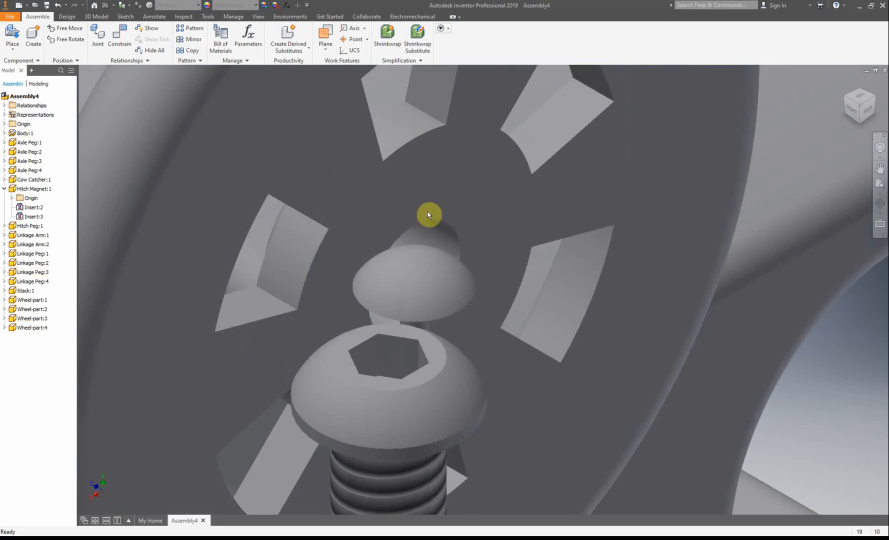
{"action": "left_click", "coordinate": [124, 33]}
{"action": "left_click", "coordinate": [142, 113]}
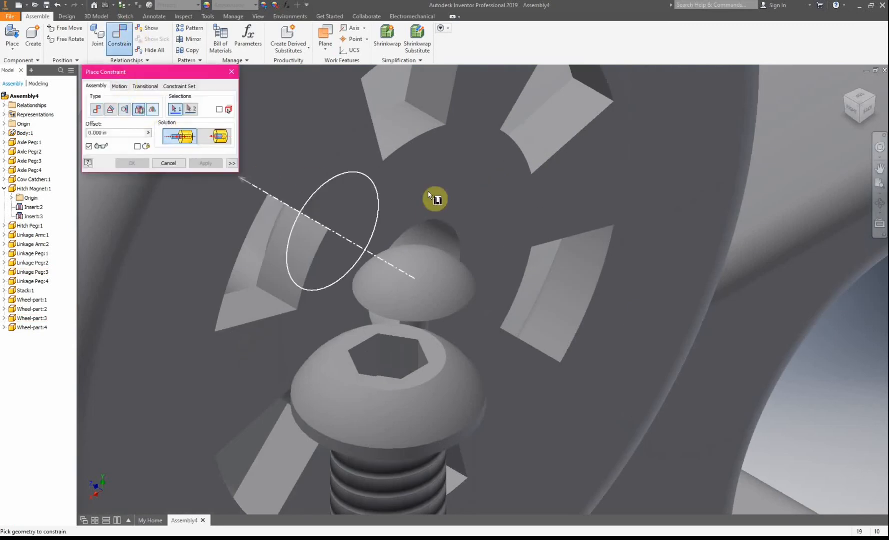
{"action": "left_click", "coordinate": [449, 228]}
{"action": "scroll", "coordinate": [497, 250], "scroll_direction": "up", "scroll_amount": 8}
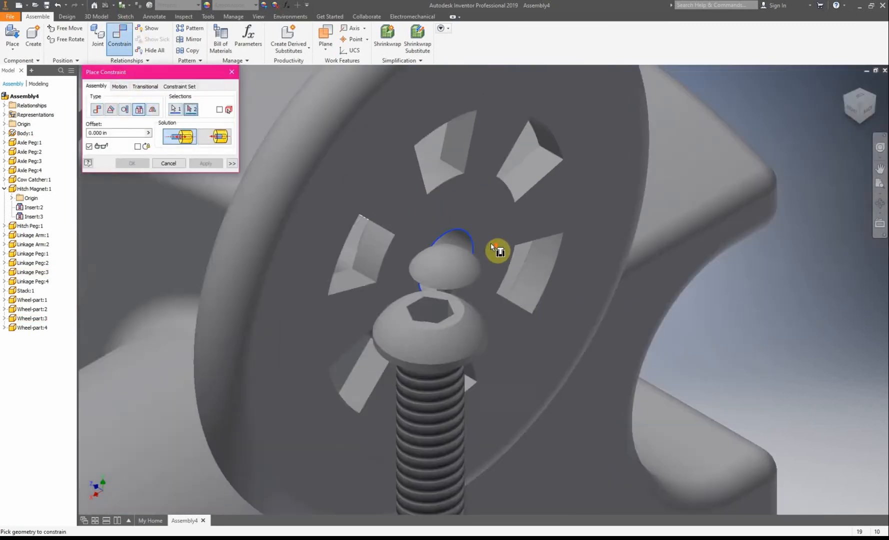
{"action": "scroll", "coordinate": [527, 294], "scroll_direction": "down", "scroll_amount": 8}
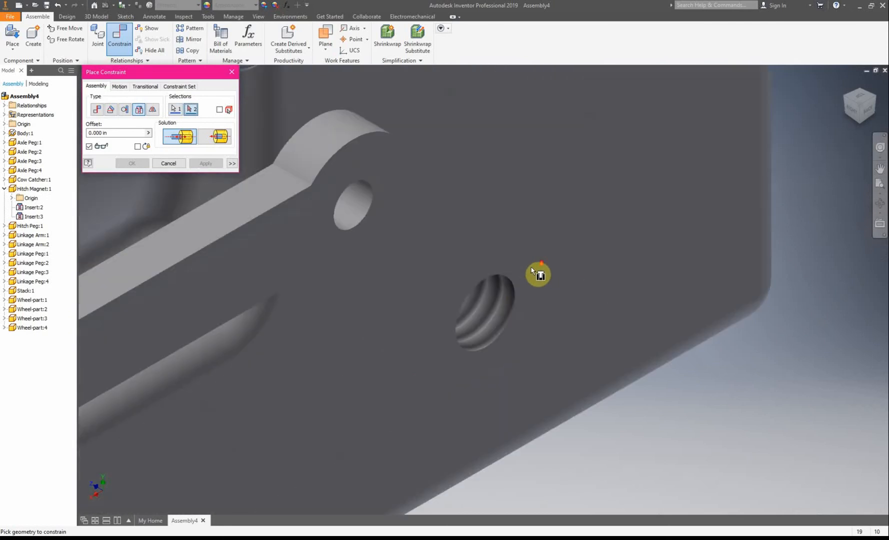
{"action": "left_click", "coordinate": [515, 291]}
{"action": "left_click", "coordinate": [209, 165]}
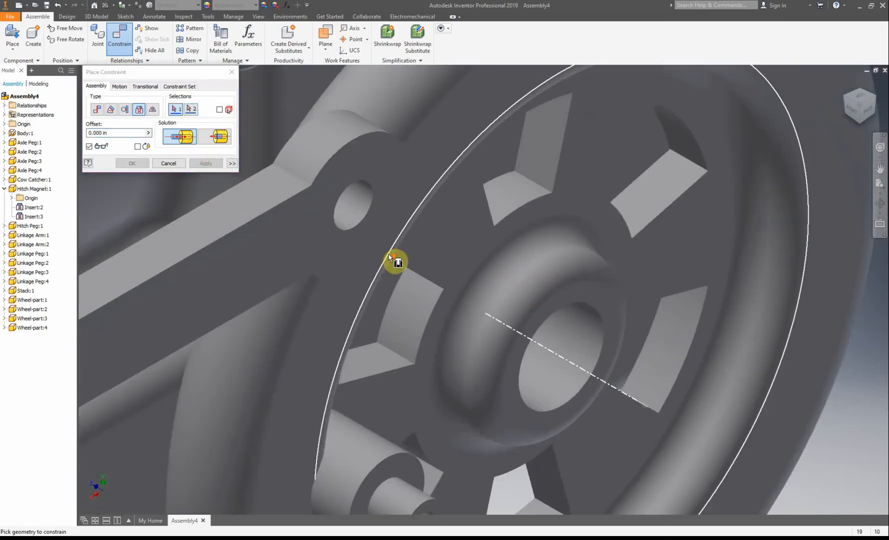
Insert the front wheel on the train's left side into the front threaded axle hole with 0.000 in offset
{"action": "scroll", "coordinate": [318, 357], "scroll_direction": "up", "scroll_amount": 8}
{"action": "scroll", "coordinate": [349, 311], "scroll_direction": "down", "scroll_amount": 3}
{"action": "left_click", "coordinate": [347, 311]}
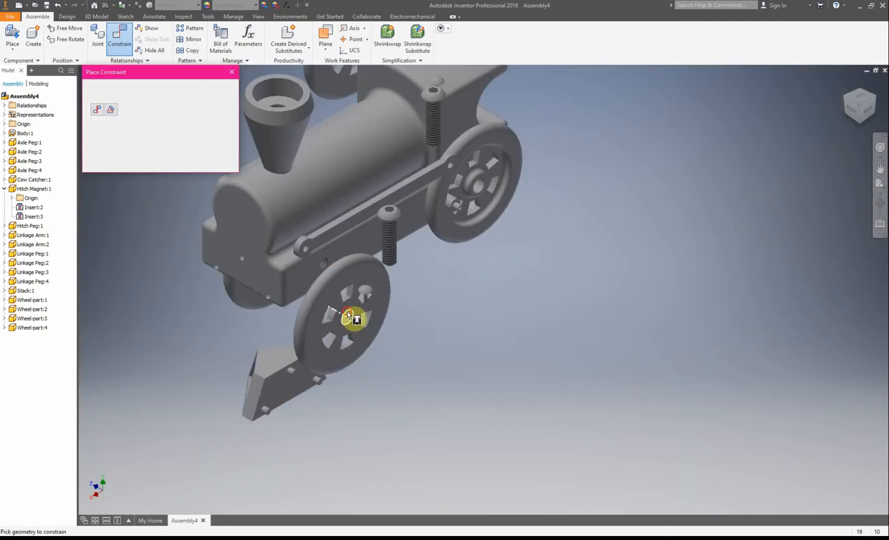
{"action": "left_click", "coordinate": [323, 261]}
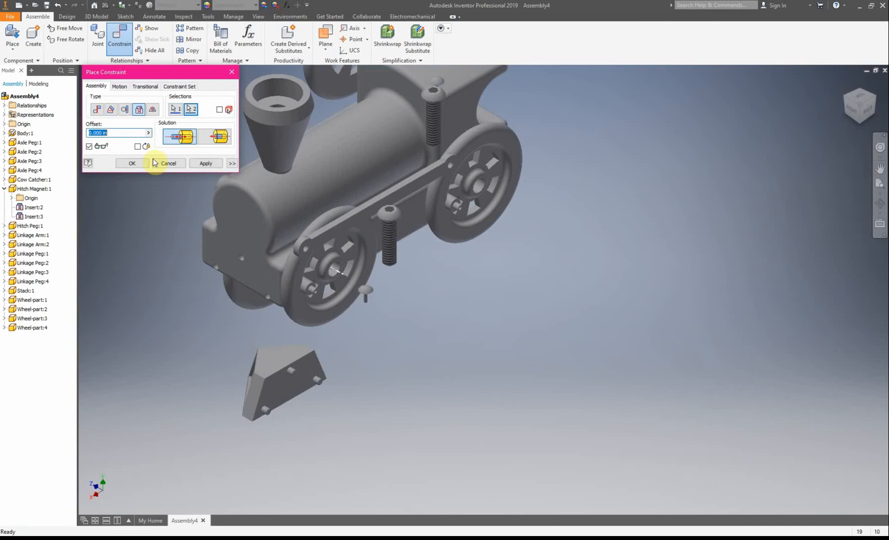
{"action": "left_click", "coordinate": [206, 163]}
Insert the rear wheel on the train's right side by constraining its flat-face centre hole to the threaded hole below the cab
{"action": "scroll", "coordinate": [490, 222], "scroll_direction": "up", "scroll_amount": 8}
{"action": "scroll", "coordinate": [459, 190], "scroll_direction": "down", "scroll_amount": 10}
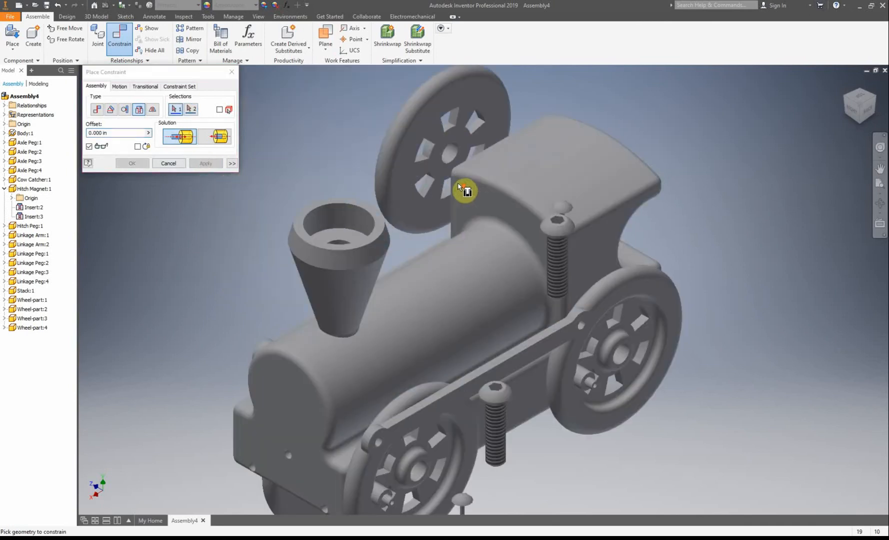
{"action": "left_click", "coordinate": [452, 152]}
{"action": "left_click", "coordinate": [846, 100]}
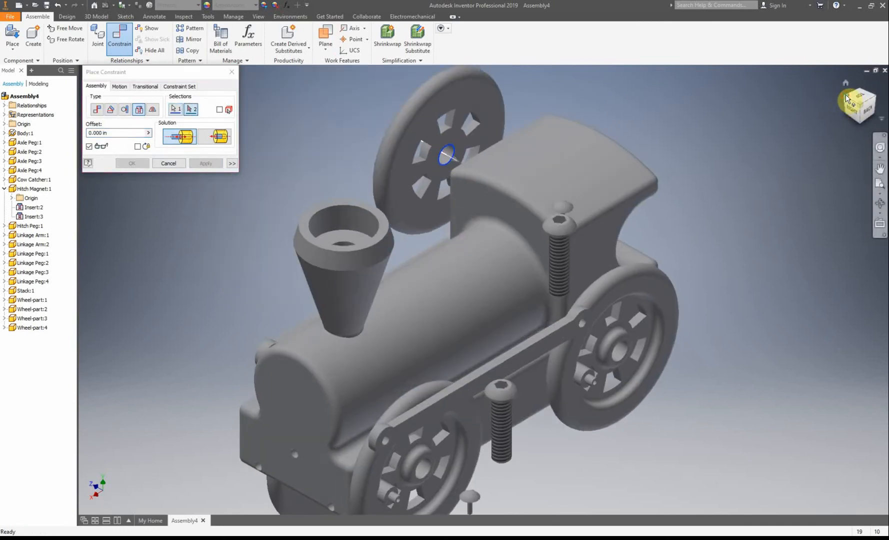
{"action": "scroll", "coordinate": [452, 333], "scroll_direction": "down", "scroll_amount": 4}
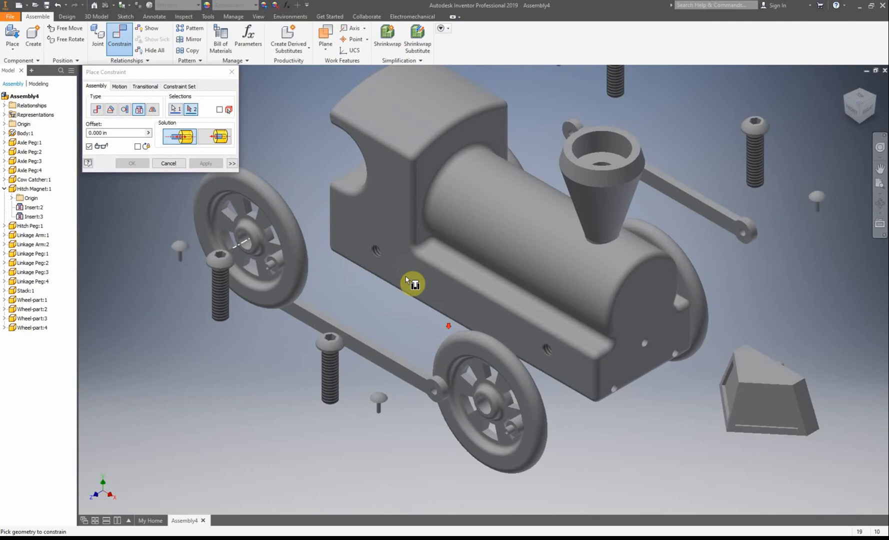
{"action": "left_click", "coordinate": [379, 255]}
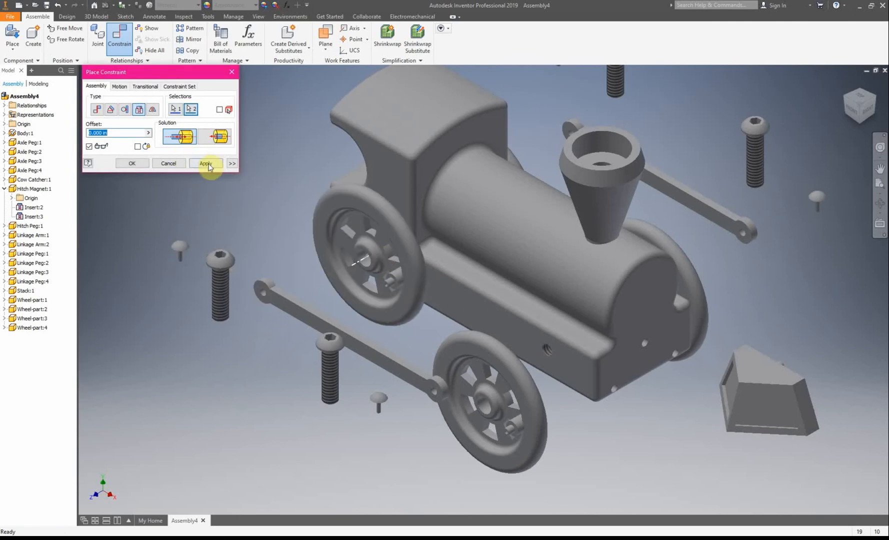
{"action": "left_click", "coordinate": [206, 164]}
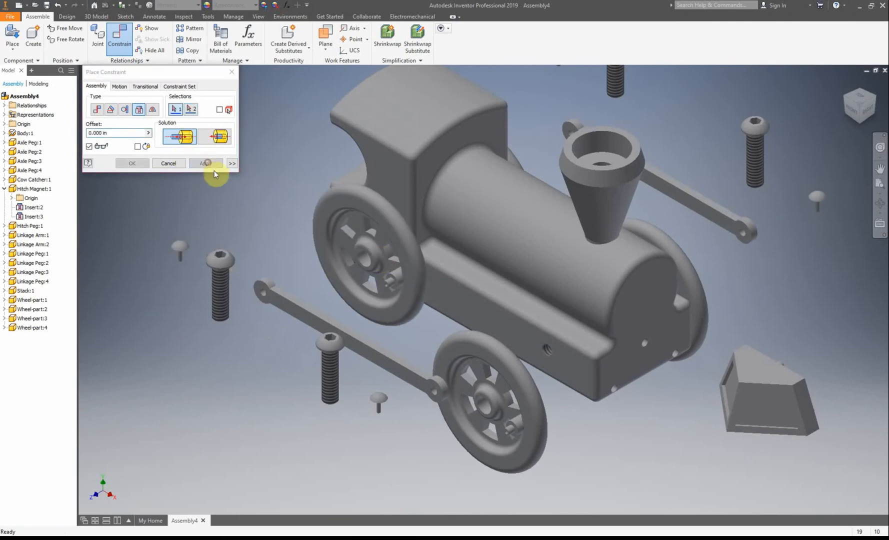
Constrain the front axle hole on the train's right side to the flat-face centre hole of the remaining wheel with Insert
{"action": "left_click", "coordinate": [551, 352]}
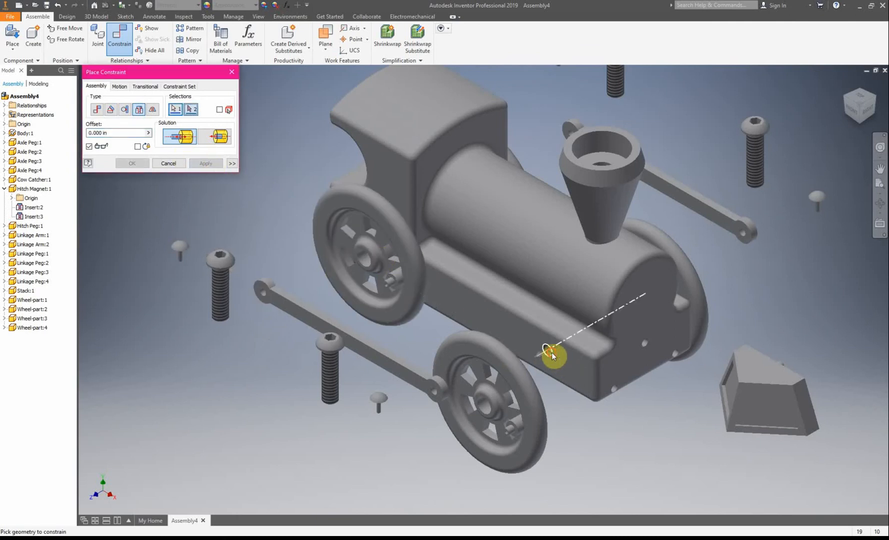
{"action": "left_click", "coordinate": [875, 116]}
{"action": "scroll", "coordinate": [468, 354], "scroll_direction": "down", "scroll_amount": 3}
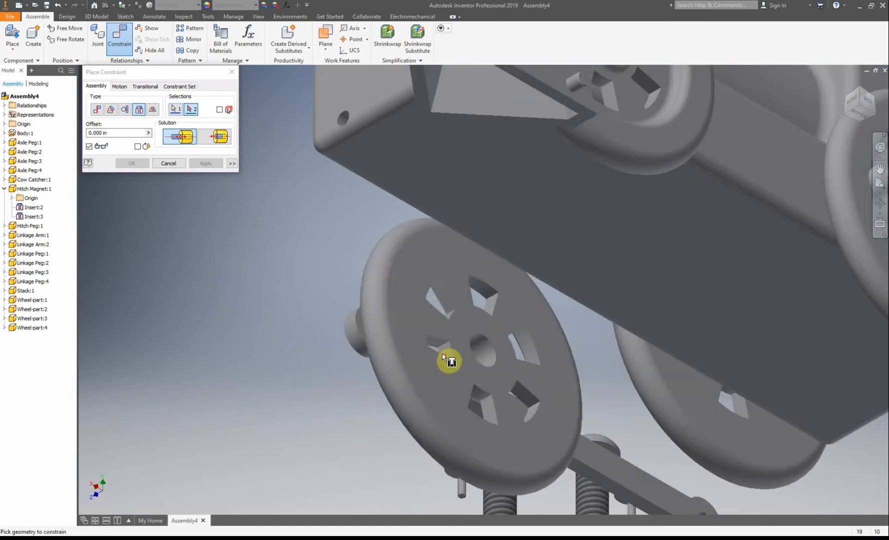
{"action": "left_click", "coordinate": [477, 359]}
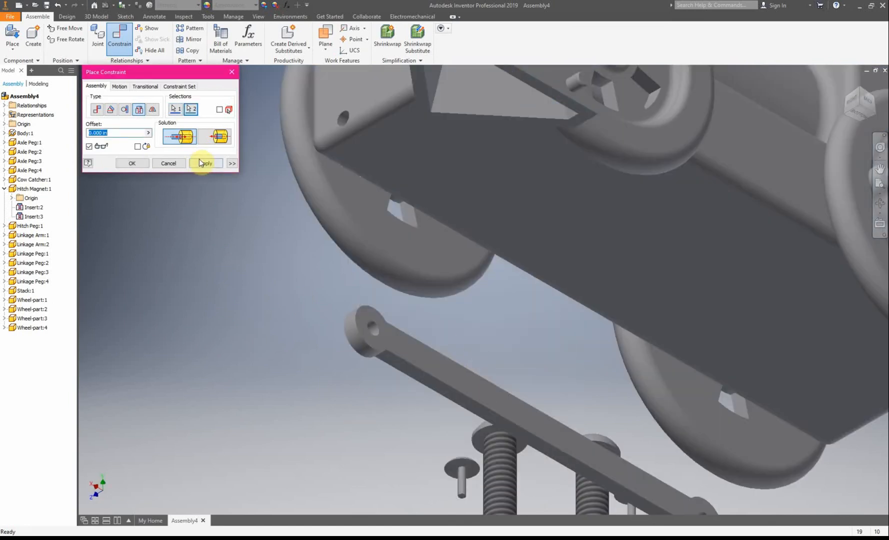
{"action": "left_click", "coordinate": [202, 163]}
Examine the circular edges of the rear axle peg near the unattached linkage arm, also from the right view, to locate the head's underside rim
{"action": "left_click", "coordinate": [851, 89]}
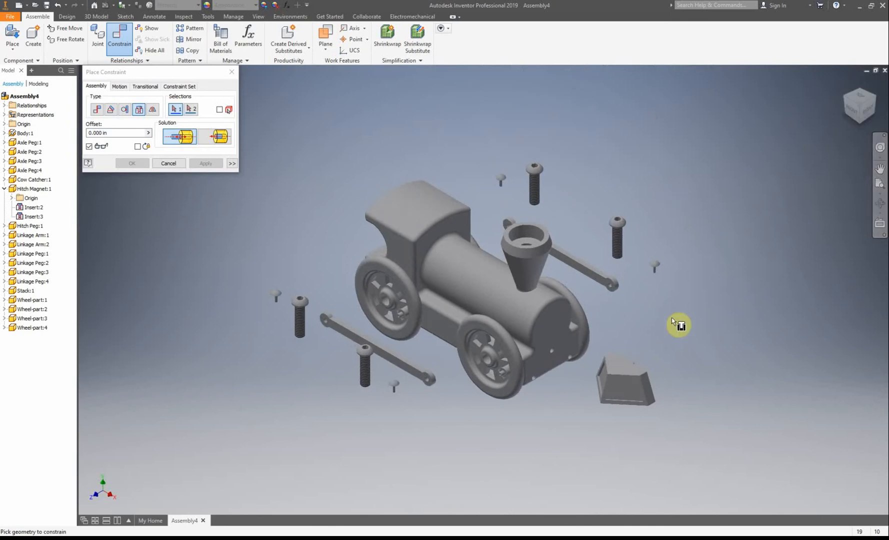
{"action": "scroll", "coordinate": [312, 320], "scroll_direction": "up", "scroll_amount": 5}
{"action": "scroll", "coordinate": [270, 289], "scroll_direction": "up", "scroll_amount": 4}
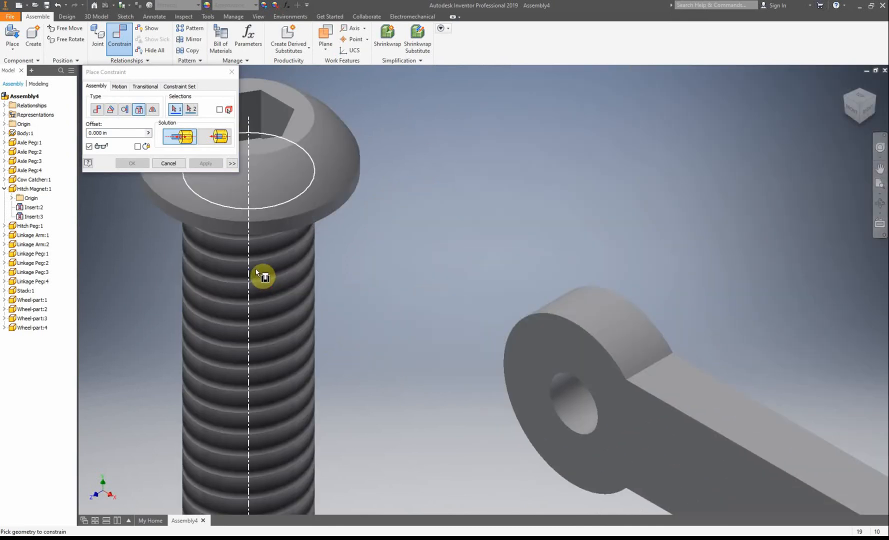
{"action": "scroll", "coordinate": [289, 253], "scroll_direction": "down", "scroll_amount": 3}
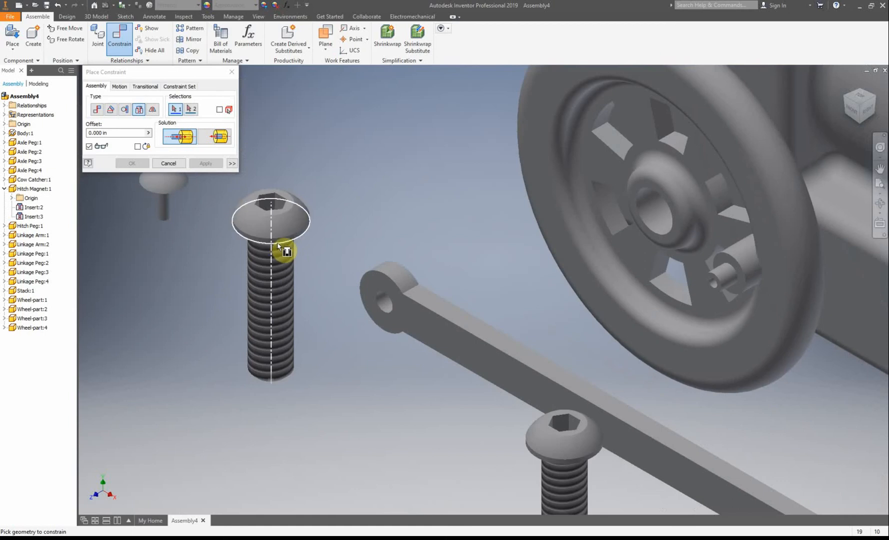
{"action": "scroll", "coordinate": [280, 245], "scroll_direction": "up", "scroll_amount": 3}
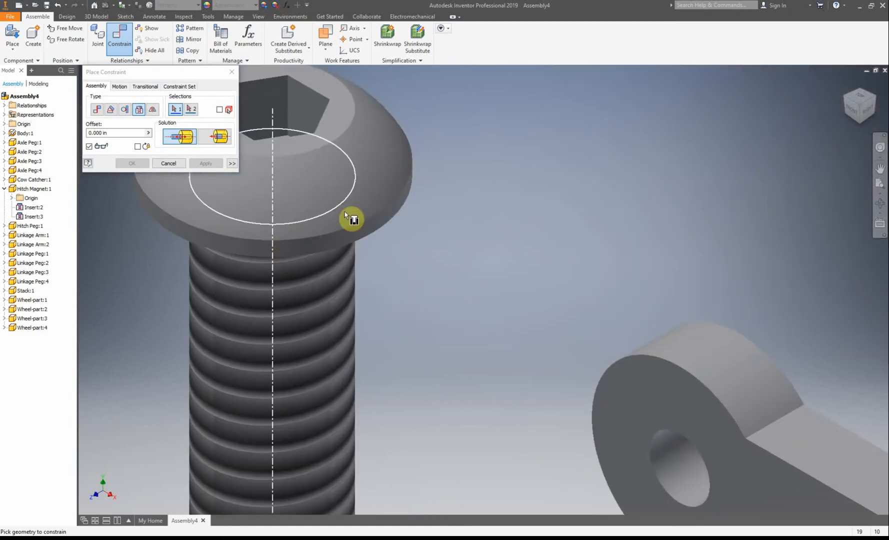
{"action": "scroll", "coordinate": [314, 220], "scroll_direction": "up", "scroll_amount": 3}
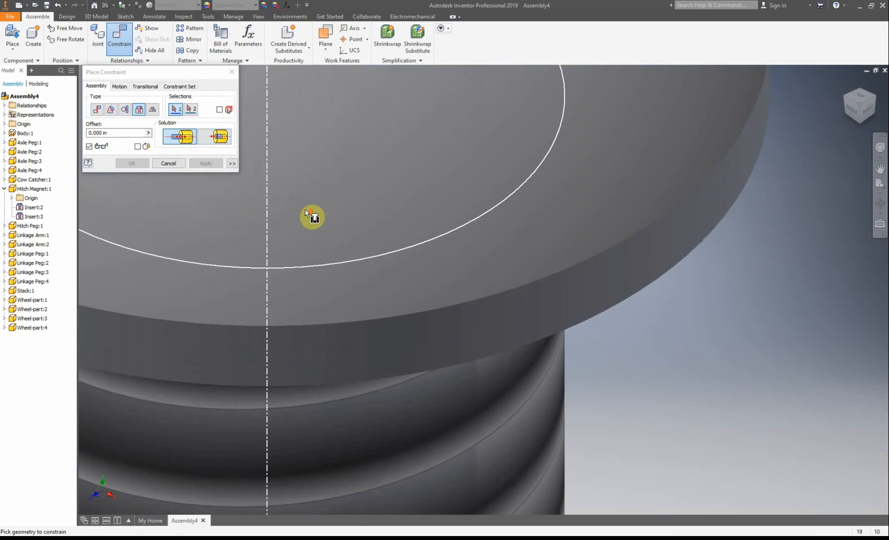
{"action": "scroll", "coordinate": [320, 211], "scroll_direction": "down", "scroll_amount": 2}
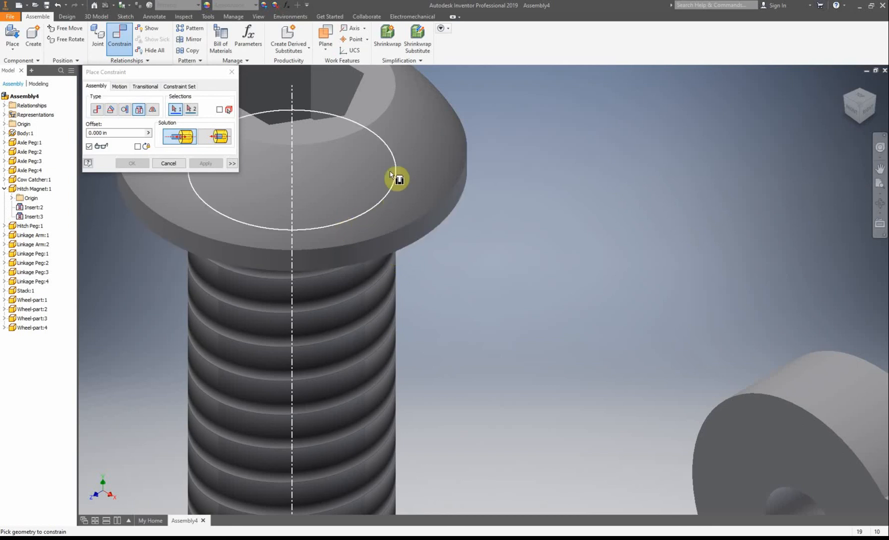
{"action": "left_click", "coordinate": [868, 112]}
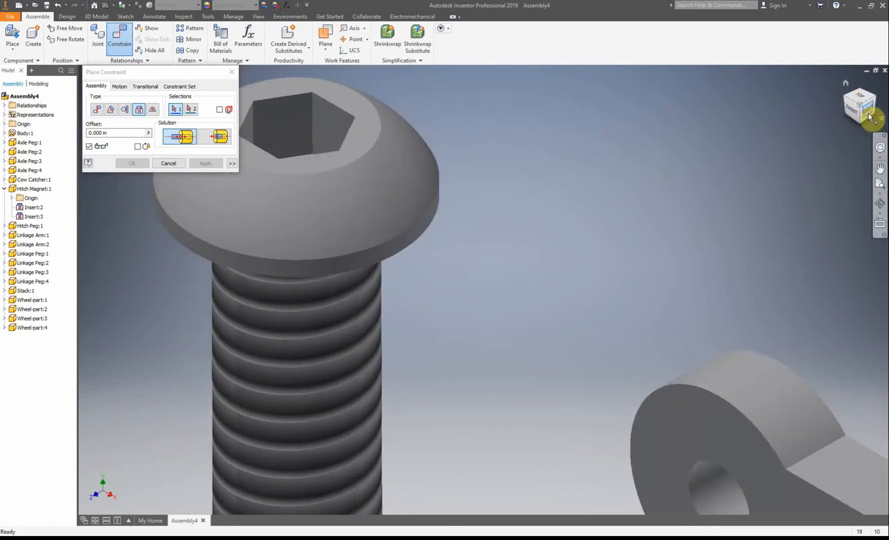
{"action": "scroll", "coordinate": [351, 308], "scroll_direction": "up", "scroll_amount": 10}
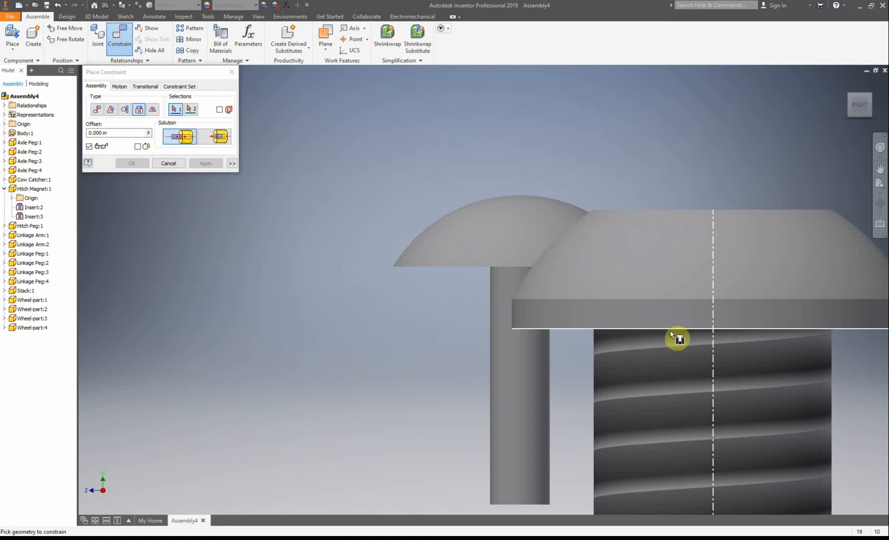
Insert the axle peg's under-head rim into the cab-side wheel hub on the home view's near side, and check its seating from above
{"action": "left_click", "coordinate": [858, 95]}
{"action": "scroll", "coordinate": [320, 320], "scroll_direction": "up", "scroll_amount": 5}
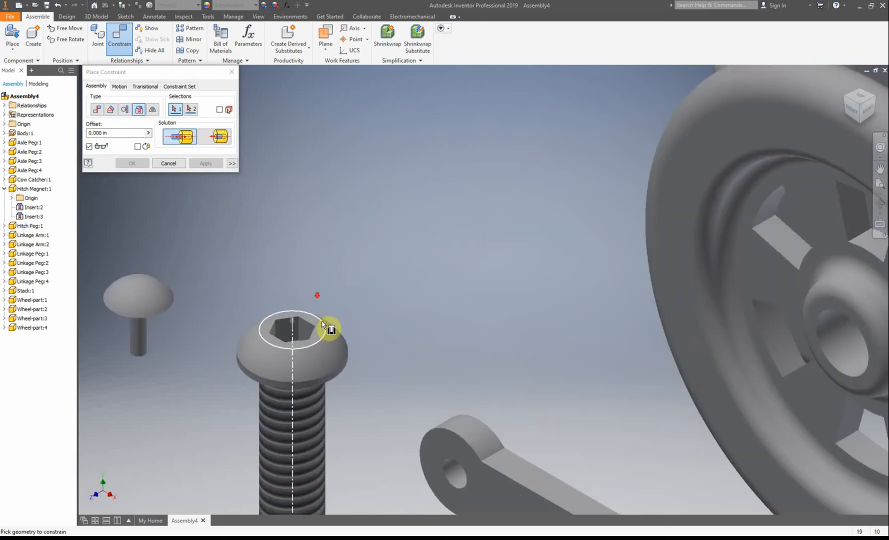
{"action": "left_click", "coordinate": [299, 392]}
{"action": "scroll", "coordinate": [536, 369], "scroll_direction": "down", "scroll_amount": 3}
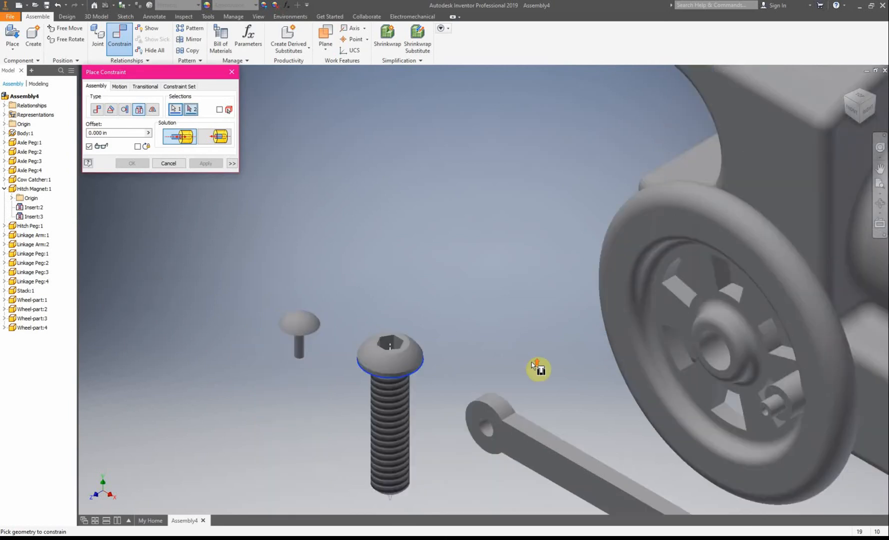
{"action": "scroll", "coordinate": [632, 365], "scroll_direction": "up", "scroll_amount": 5}
{"action": "left_click", "coordinate": [671, 356]}
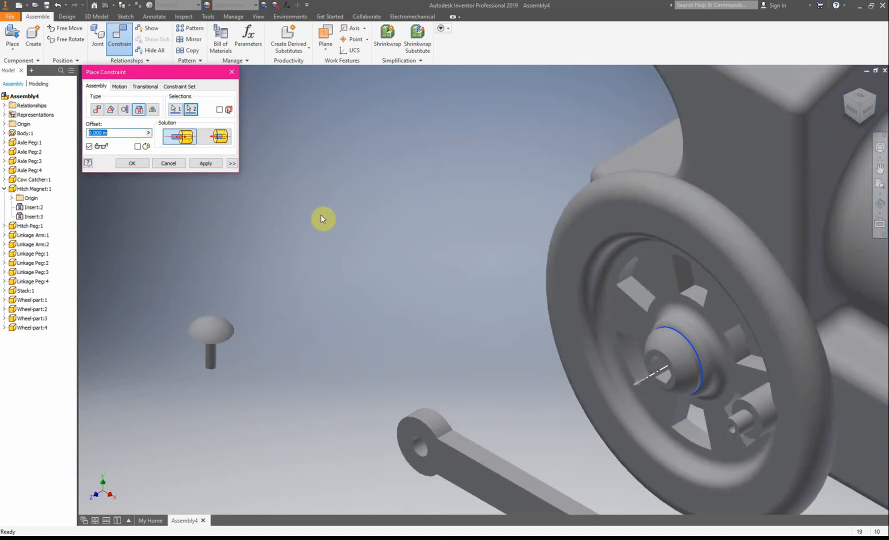
{"action": "left_click", "coordinate": [205, 164]}
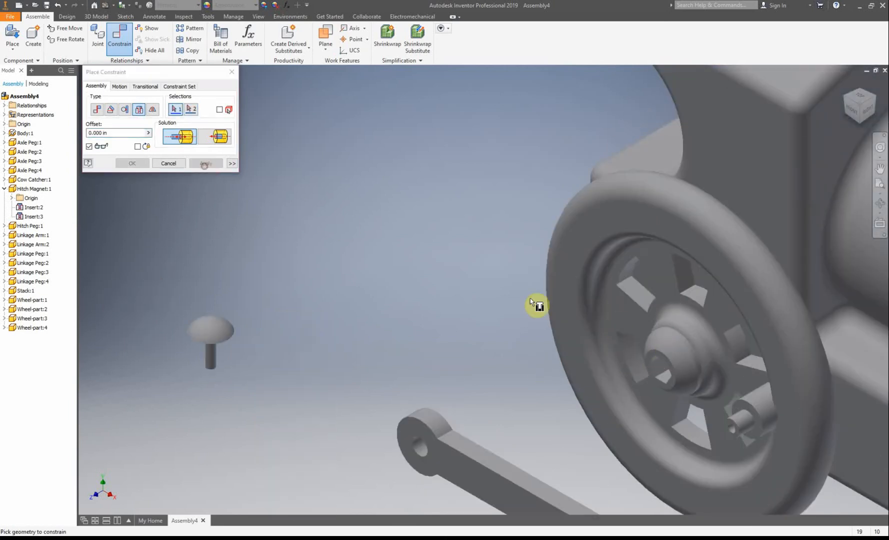
{"action": "left_click", "coordinate": [860, 98]}
{"action": "scroll", "coordinate": [454, 198], "scroll_direction": "up", "scroll_amount": 5}
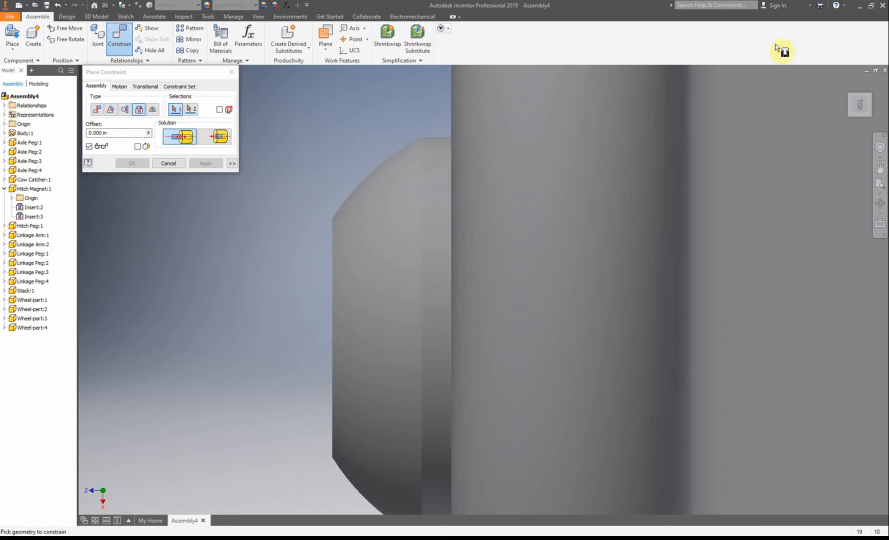
Insert the second near-side axle peg into the front wheel's hub by constraining the rim under its head with 0.000 in offset
{"action": "left_click", "coordinate": [844, 84]}
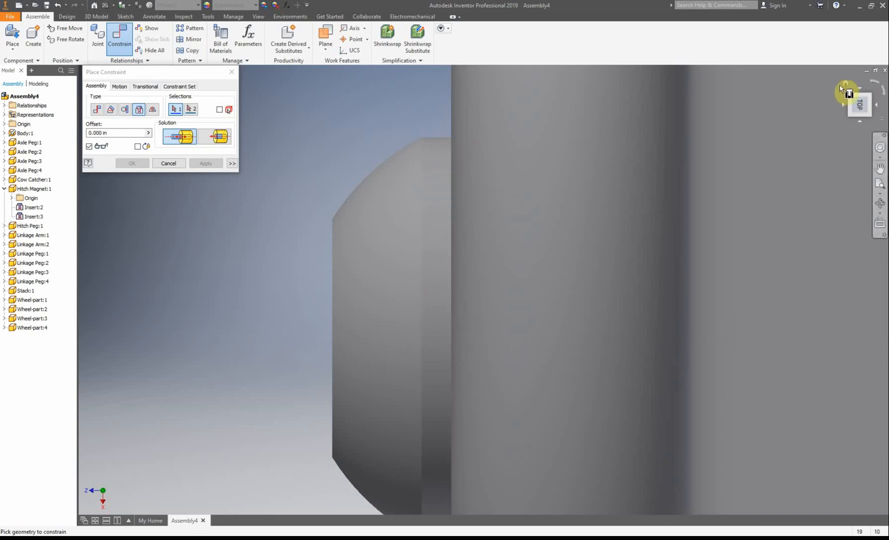
{"action": "scroll", "coordinate": [379, 341], "scroll_direction": "up", "scroll_amount": 10}
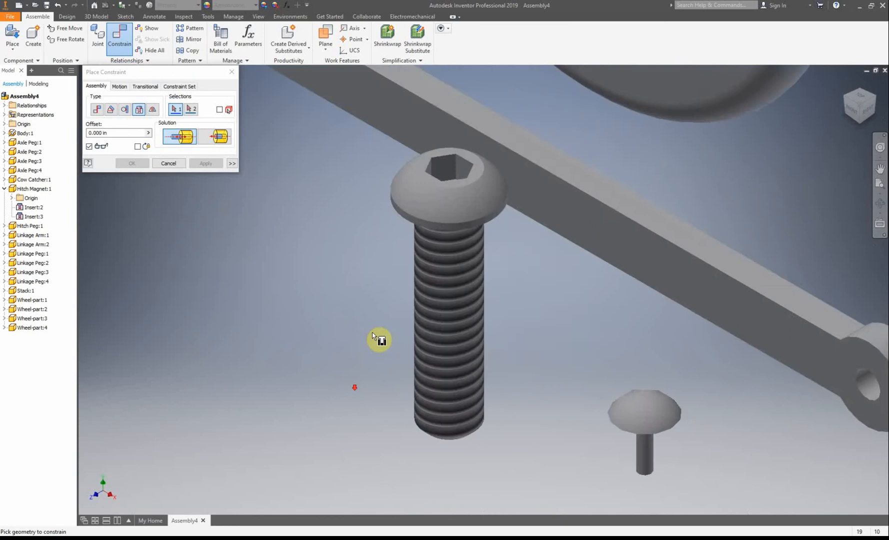
{"action": "left_click", "coordinate": [496, 132]}
{"action": "scroll", "coordinate": [482, 258], "scroll_direction": "down", "scroll_amount": 6}
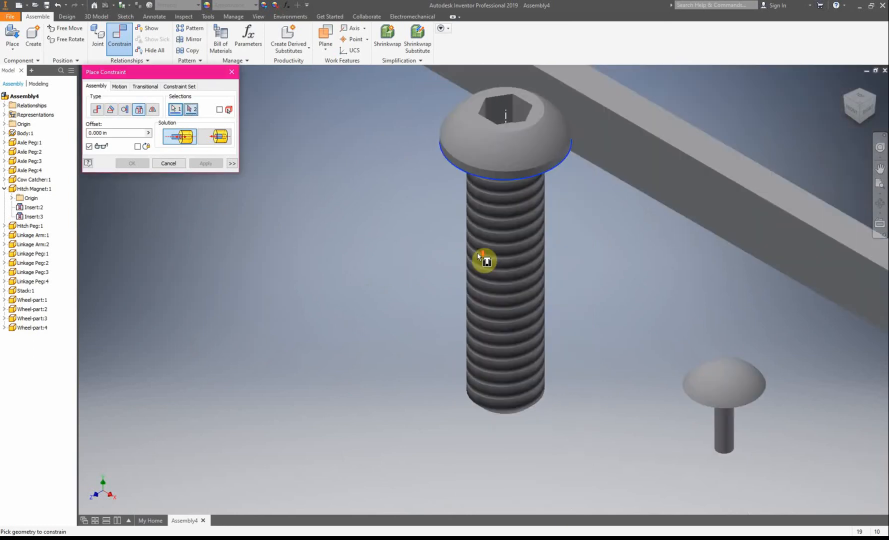
{"action": "scroll", "coordinate": [663, 242], "scroll_direction": "up", "scroll_amount": 5}
{"action": "left_click", "coordinate": [686, 234]}
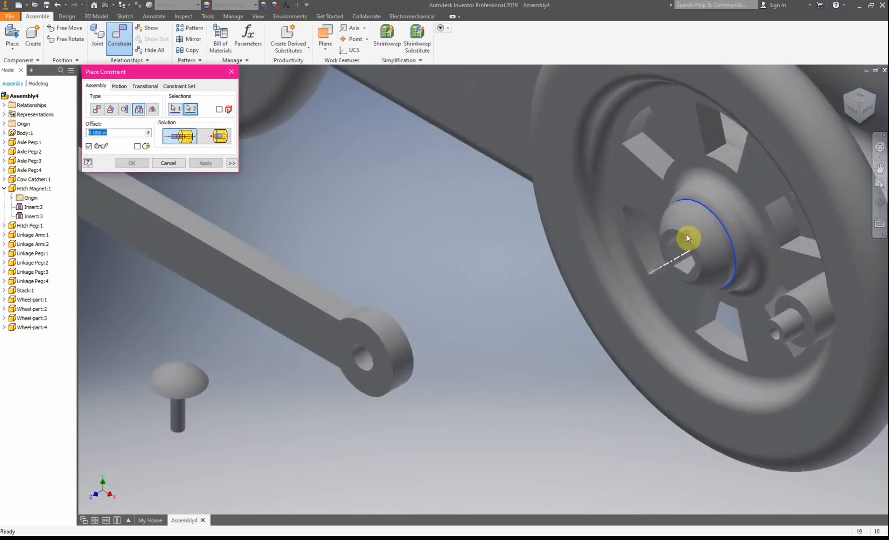
{"action": "left_click", "coordinate": [212, 163]}
Insert the forward axle peg on the side hidden in the home view into that side's front wheel hub, using the rim under its head
{"action": "scroll", "coordinate": [453, 270], "scroll_direction": "down", "scroll_amount": 6}
{"action": "scroll", "coordinate": [572, 188], "scroll_direction": "up", "scroll_amount": 10}
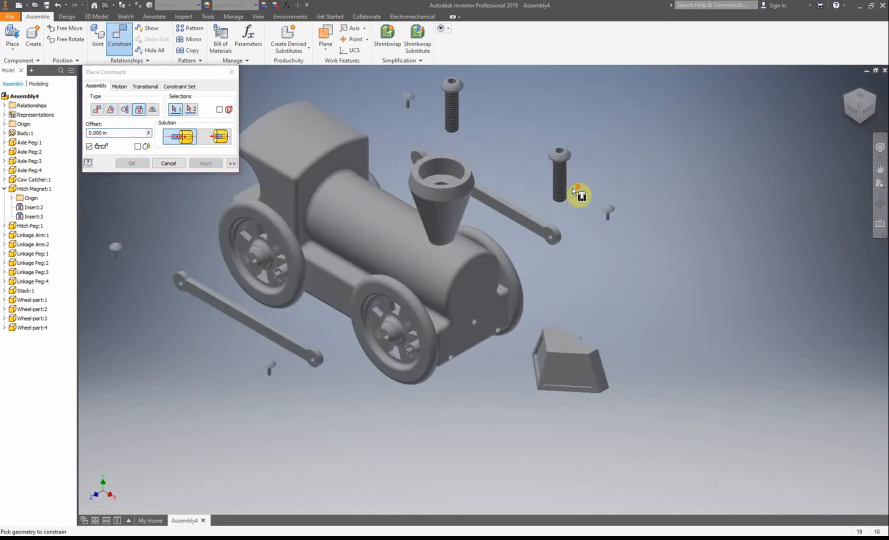
{"action": "left_click", "coordinate": [525, 125]}
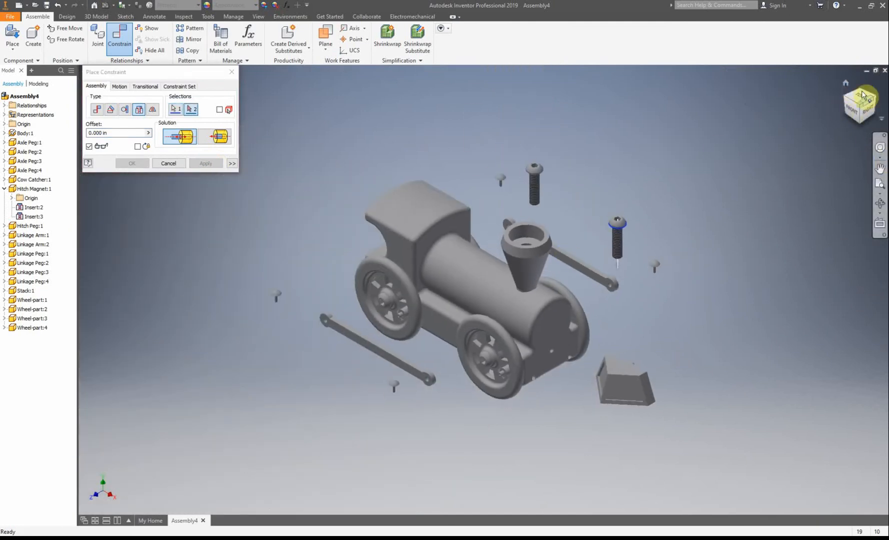
{"action": "left_click", "coordinate": [876, 105]}
{"action": "scroll", "coordinate": [510, 358], "scroll_direction": "up", "scroll_amount": 5}
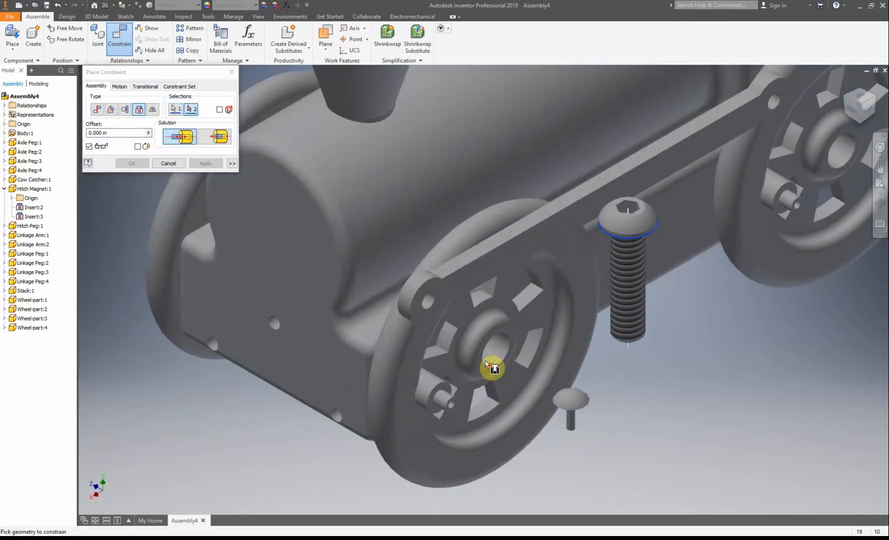
{"action": "left_click", "coordinate": [494, 328]}
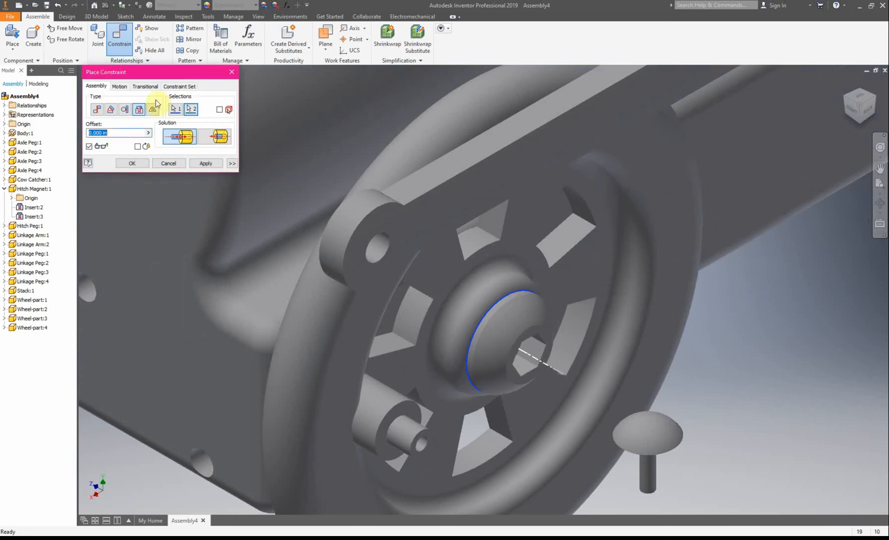
{"action": "left_click", "coordinate": [217, 165]}
Insert the last loose axle peg into the hub of the rear wheel below the cab on the same side, using its under-head rim
{"action": "scroll", "coordinate": [318, 190], "scroll_direction": "down", "scroll_amount": 8}
{"action": "scroll", "coordinate": [270, 197], "scroll_direction": "up", "scroll_amount": 5}
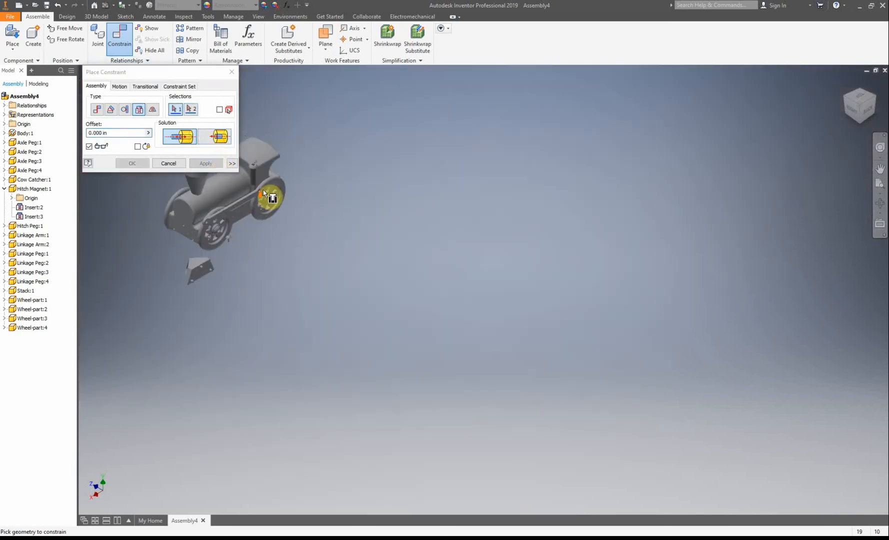
{"action": "scroll", "coordinate": [420, 212], "scroll_direction": "down", "scroll_amount": 10}
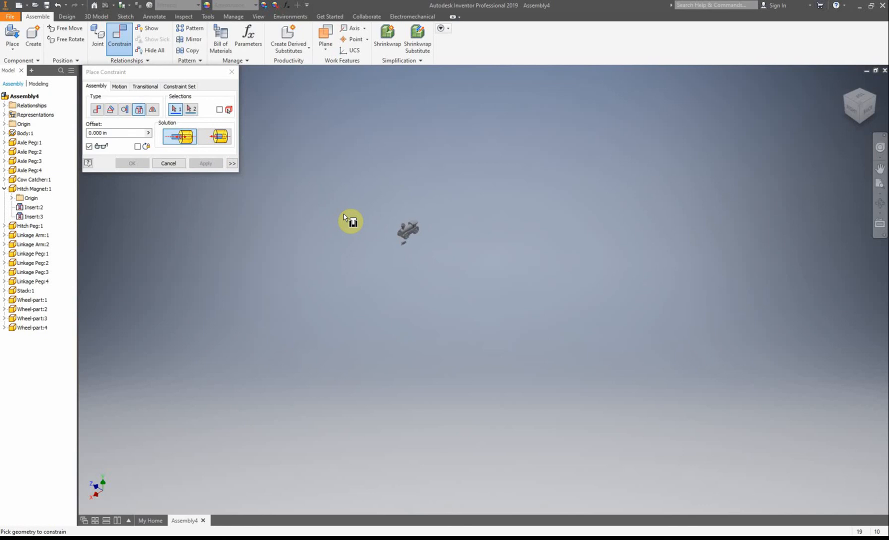
{"action": "scroll", "coordinate": [344, 214], "scroll_direction": "up", "scroll_amount": 8}
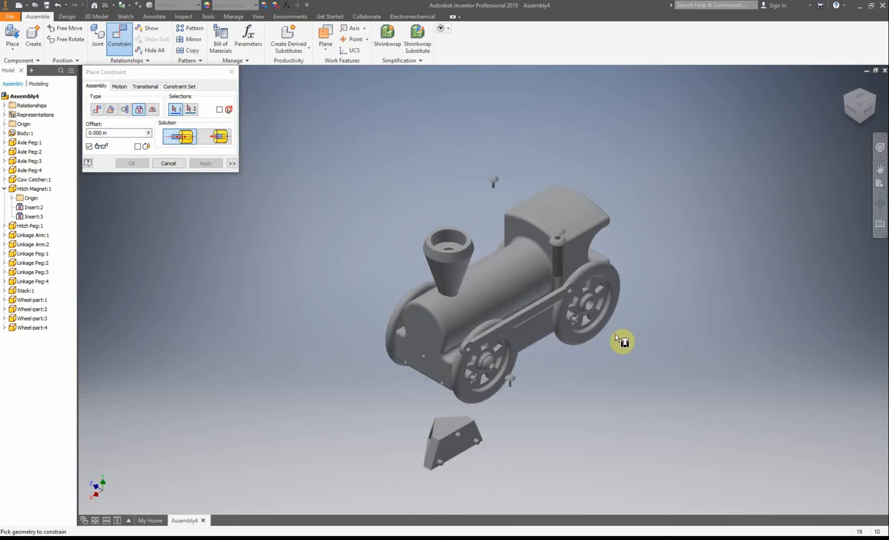
{"action": "scroll", "coordinate": [607, 214], "scroll_direction": "up", "scroll_amount": 6}
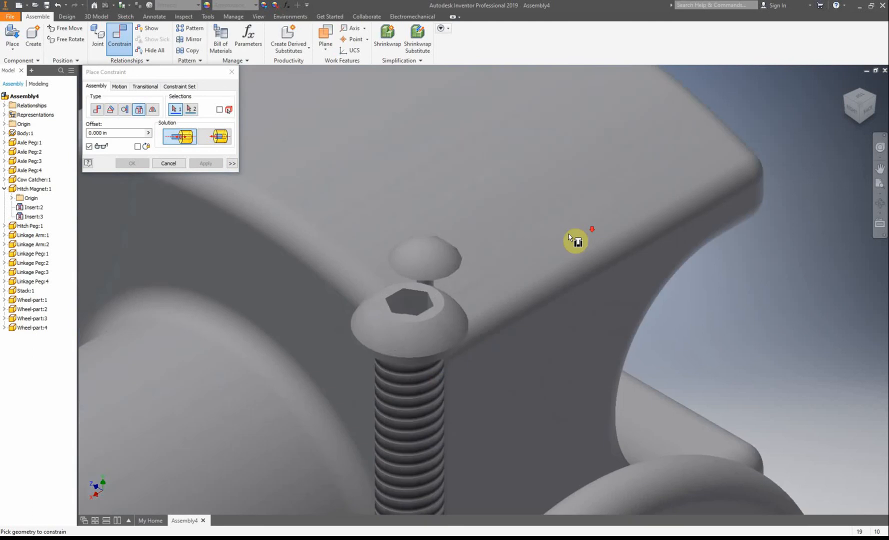
{"action": "scroll", "coordinate": [422, 385], "scroll_direction": "up", "scroll_amount": 3}
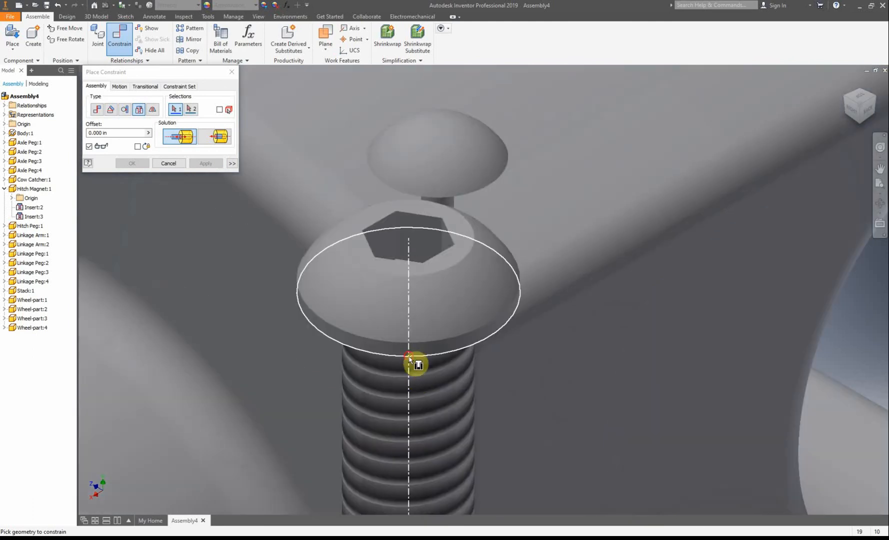
{"action": "left_click", "coordinate": [410, 359]}
{"action": "scroll", "coordinate": [470, 364], "scroll_direction": "down", "scroll_amount": 6}
{"action": "scroll", "coordinate": [489, 417], "scroll_direction": "up", "scroll_amount": 8}
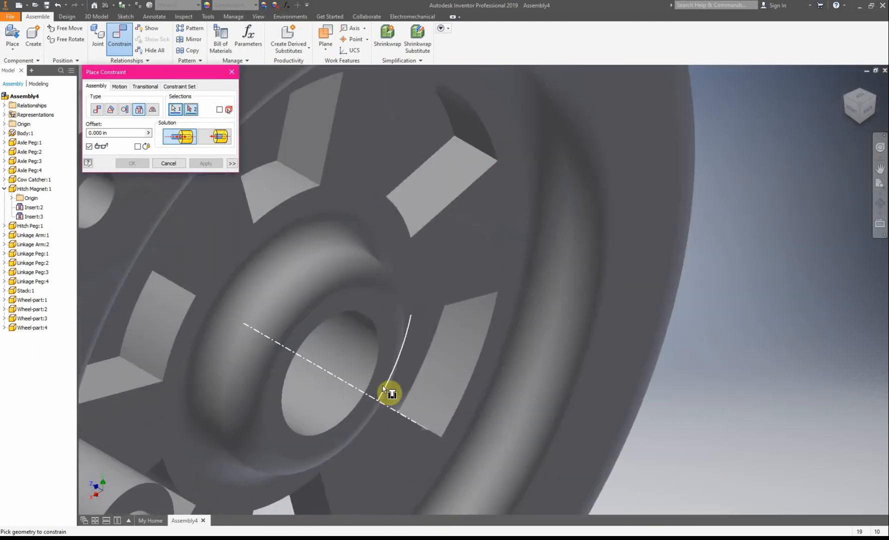
{"action": "left_click", "coordinate": [374, 381]}
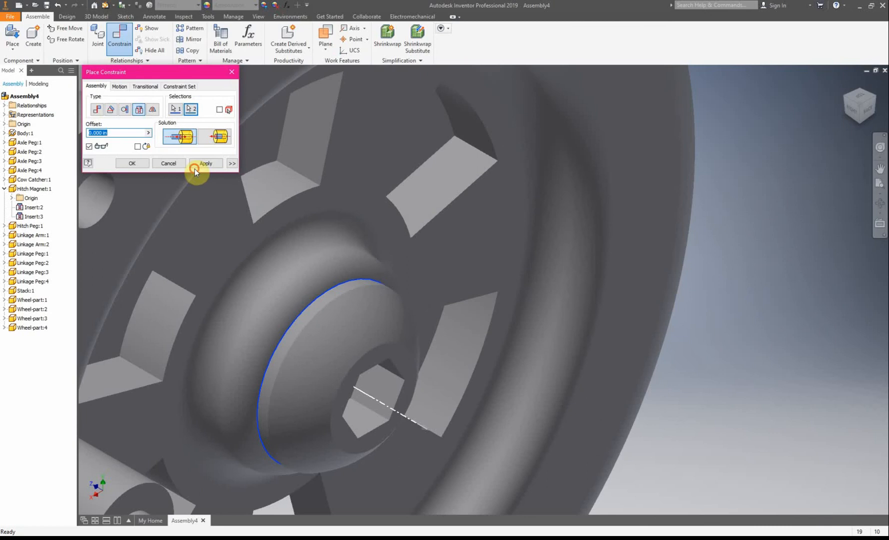
{"action": "left_click", "coordinate": [208, 164]}
Constrain the inner circular edge of the linkage arm's front end to the shoulder of the front wheel's crank pin with Insert
{"action": "scroll", "coordinate": [338, 264], "scroll_direction": "down", "scroll_amount": 8}
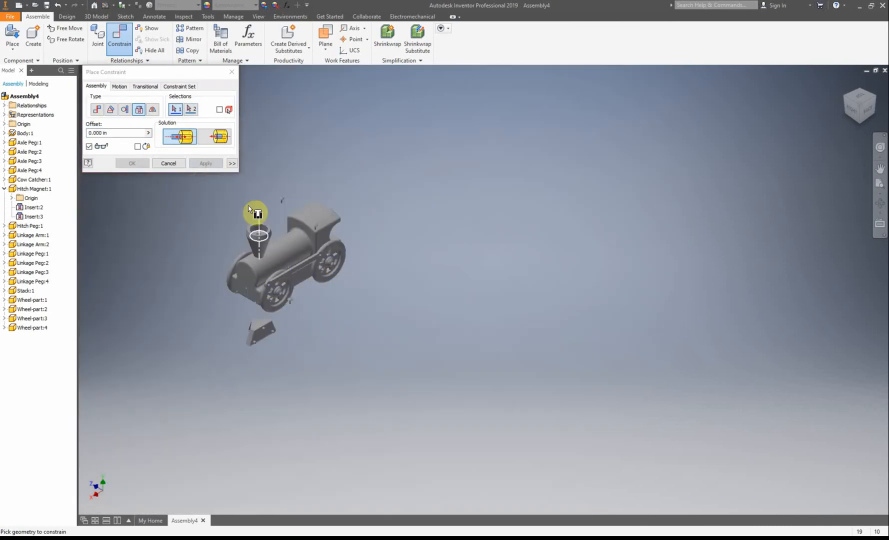
{"action": "scroll", "coordinate": [229, 272], "scroll_direction": "up", "scroll_amount": 8}
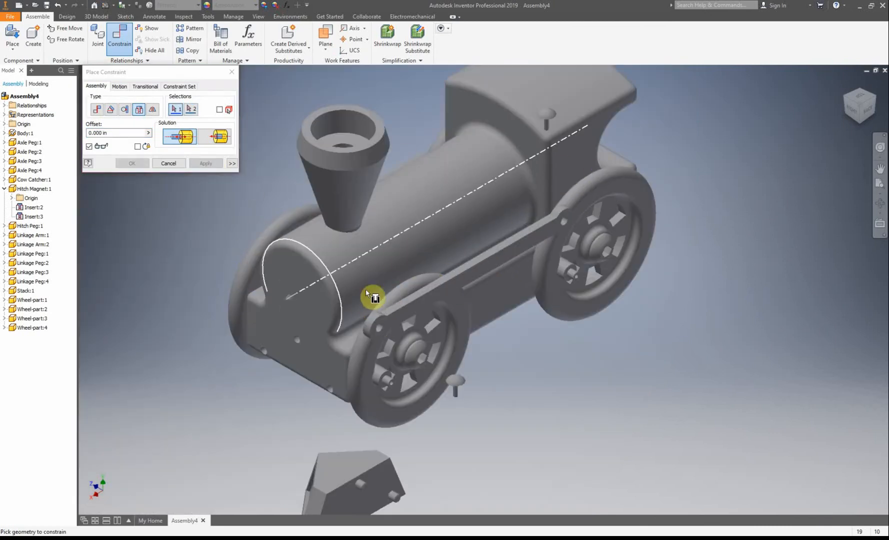
{"action": "scroll", "coordinate": [365, 318], "scroll_direction": "up", "scroll_amount": 5}
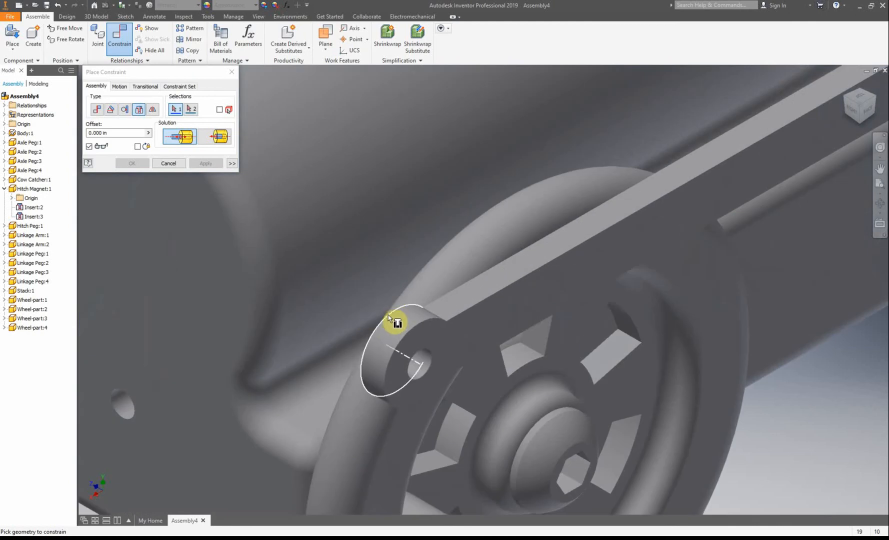
{"action": "left_click", "coordinate": [389, 314]}
{"action": "scroll", "coordinate": [439, 318], "scroll_direction": "down", "scroll_amount": 5}
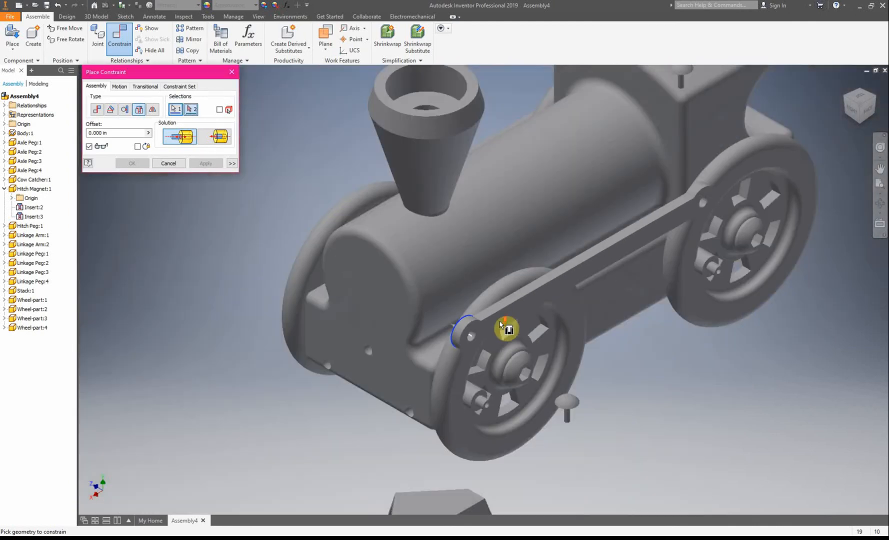
{"action": "scroll", "coordinate": [481, 400], "scroll_direction": "up", "scroll_amount": 6}
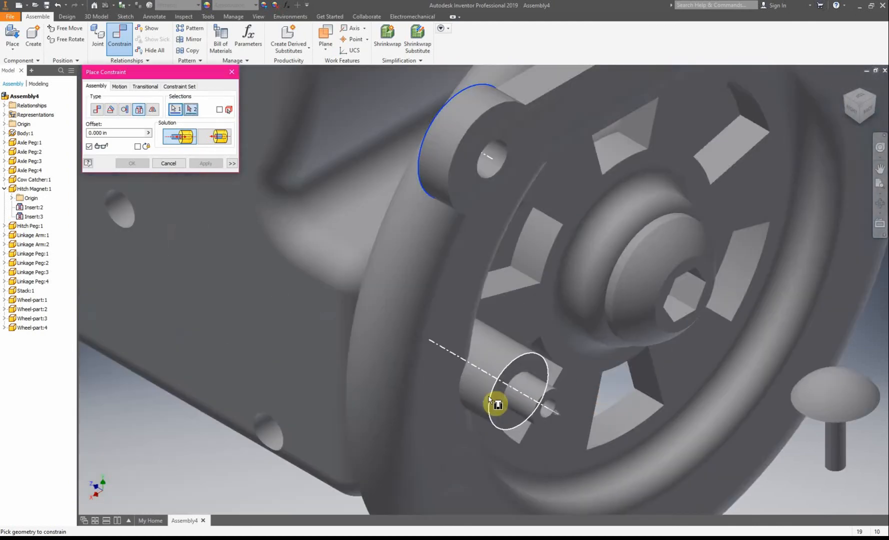
{"action": "left_click", "coordinate": [505, 370]}
{"action": "left_click", "coordinate": [216, 166]}
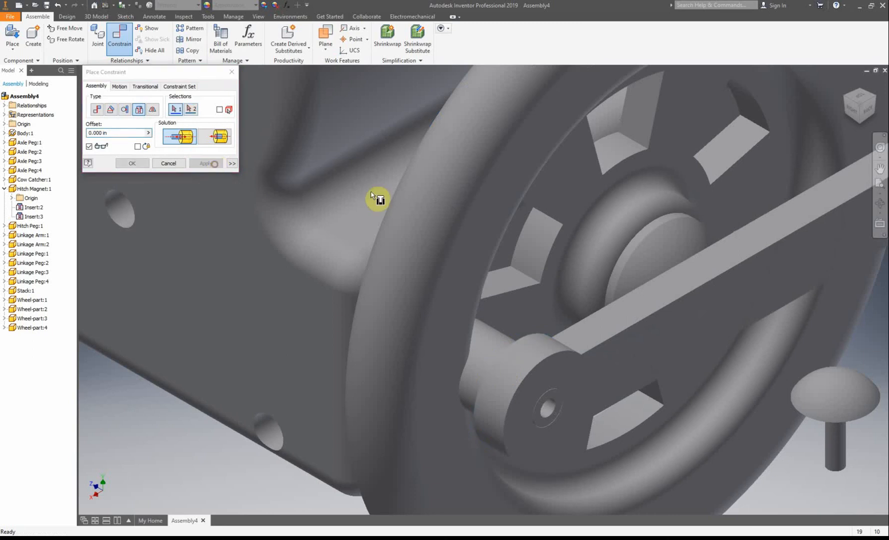
{"action": "scroll", "coordinate": [708, 272], "scroll_direction": "down", "scroll_amount": 5}
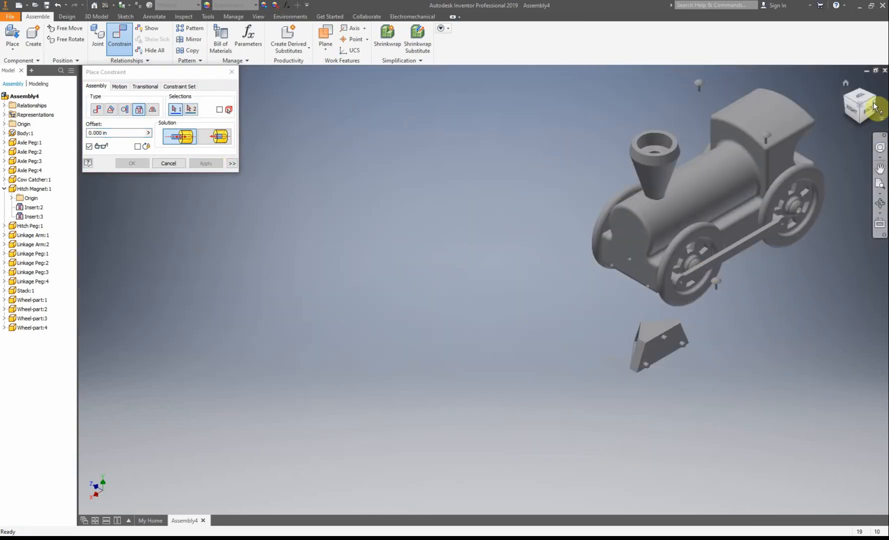
Swing the linkage arm's free rear end off the rear wheel's crank pin, then Insert its inner circular edge against the pin's shoulder
{"action": "left_click", "coordinate": [876, 100]}
{"action": "scroll", "coordinate": [520, 310], "scroll_direction": "up", "scroll_amount": 8}
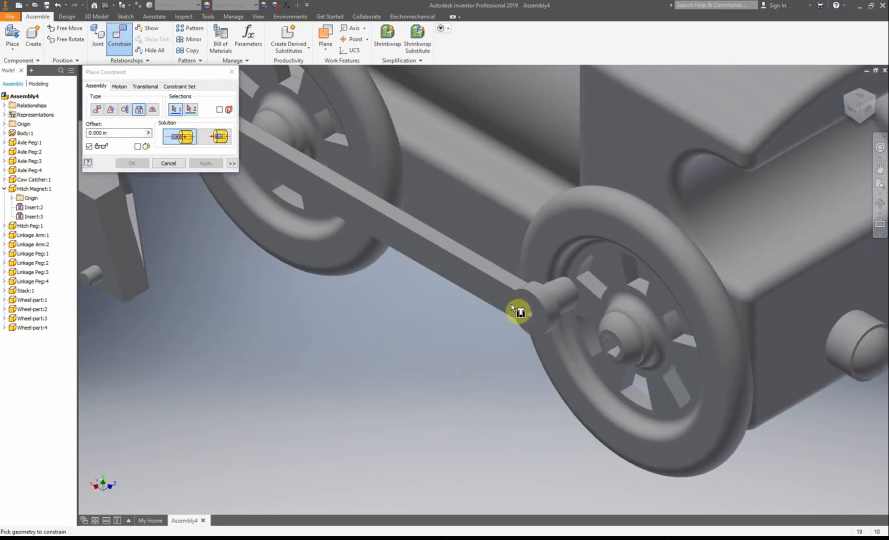
{"action": "scroll", "coordinate": [620, 306], "scroll_direction": "down", "scroll_amount": 5}
{"action": "scroll", "coordinate": [617, 323], "scroll_direction": "up", "scroll_amount": 4}
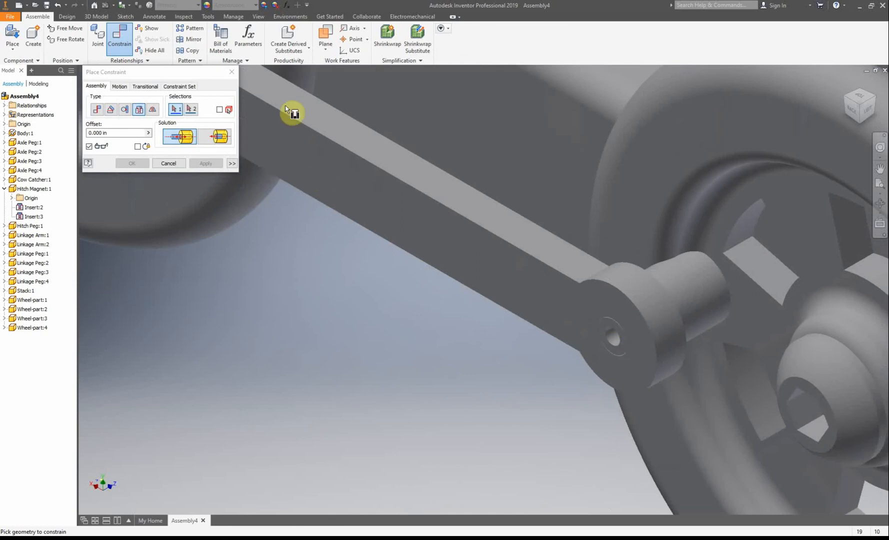
{"action": "left_click", "coordinate": [232, 72]}
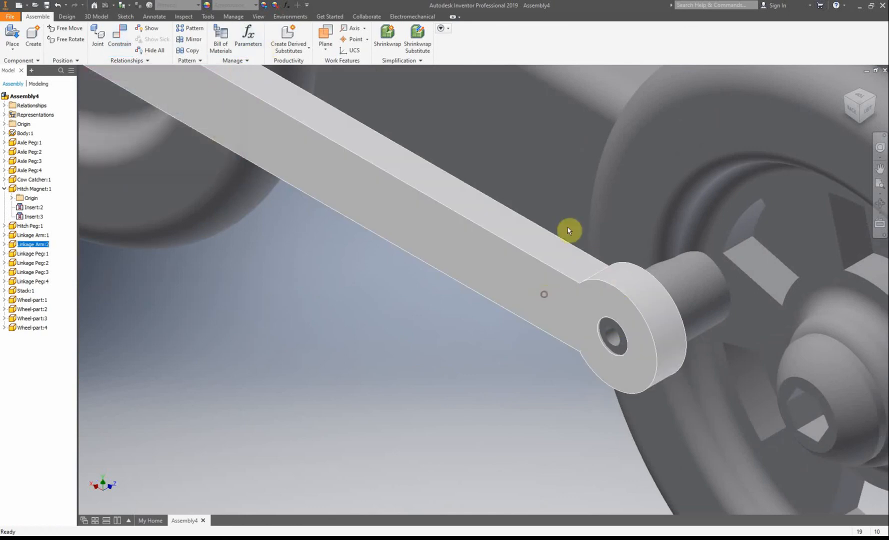
{"action": "left_click_drag", "start_coordinate": [569, 232], "coordinate": [365, 231]}
{"action": "left_click", "coordinate": [119, 36]}
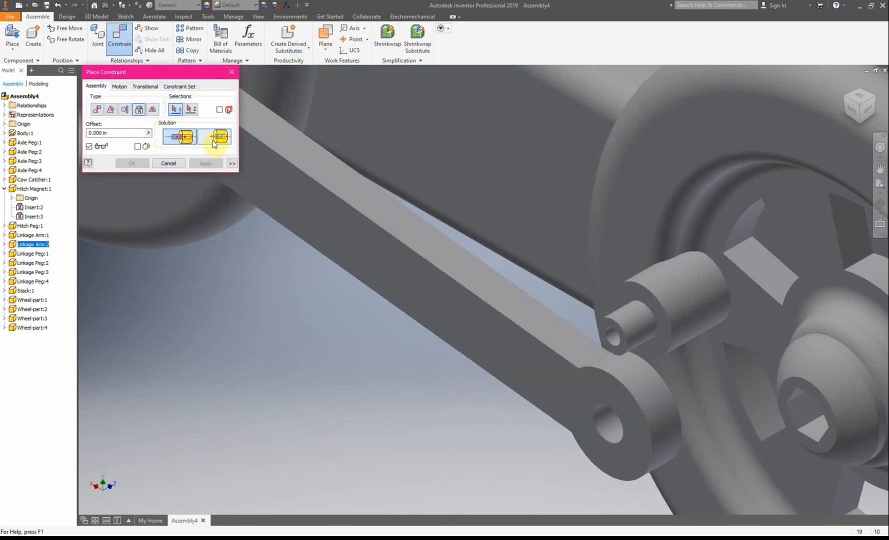
{"action": "left_click", "coordinate": [684, 406]}
{"action": "left_click", "coordinate": [663, 304]}
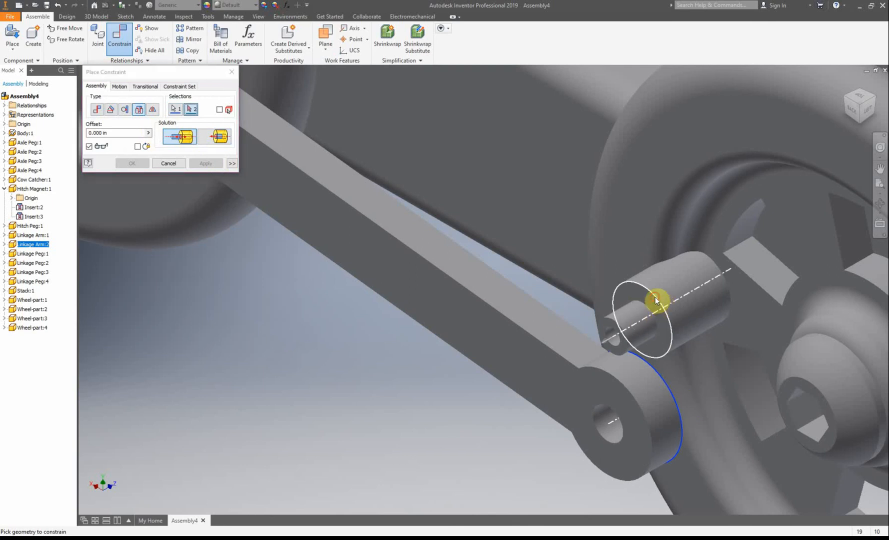
{"action": "left_click", "coordinate": [224, 169]}
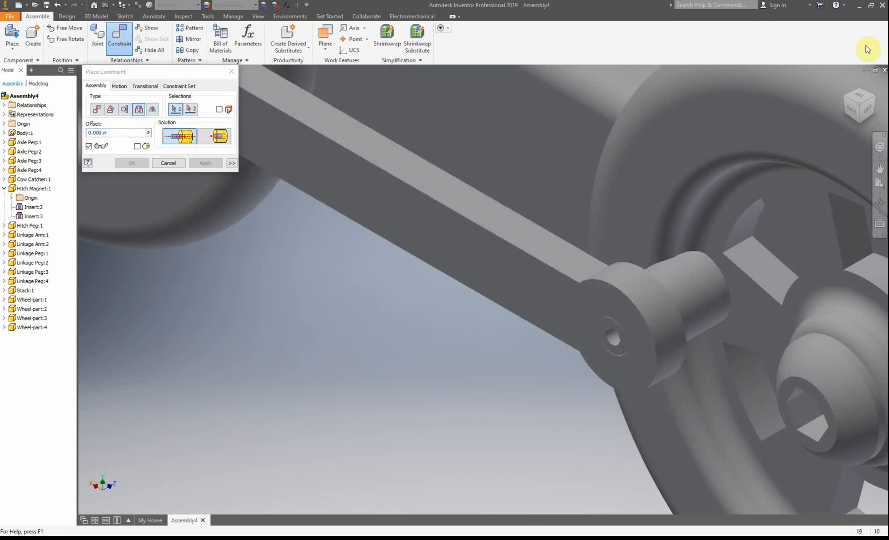
Insert the inner circular edge of the second linkage arm's rear end on the shoulder of the near-side rear wheel's crank pin with 0.000 in offset
{"action": "left_click", "coordinate": [874, 97]}
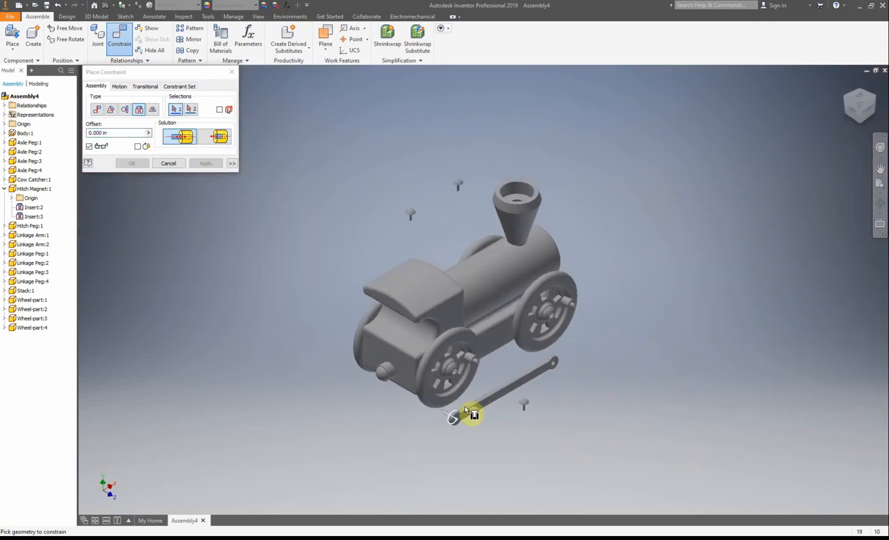
{"action": "scroll", "coordinate": [473, 412], "scroll_direction": "down", "scroll_amount": 4}
{"action": "scroll", "coordinate": [475, 360], "scroll_direction": "down", "scroll_amount": 4}
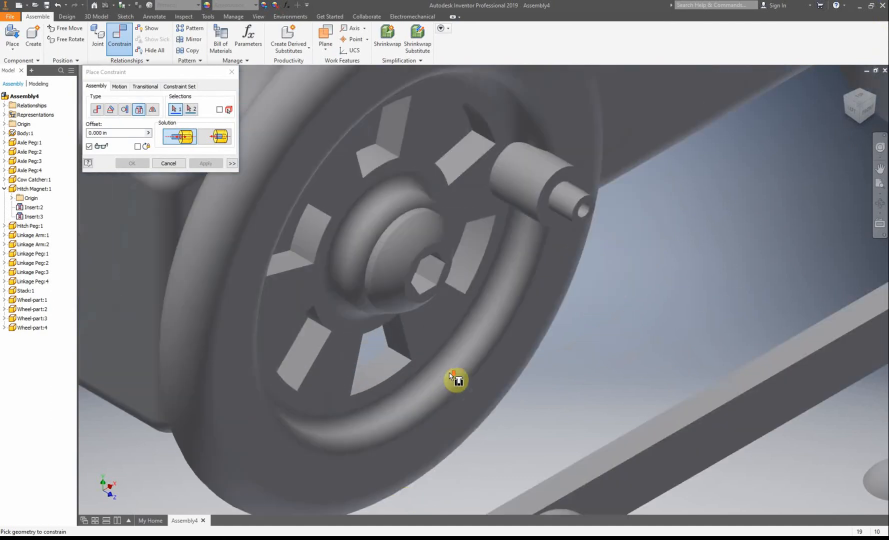
{"action": "scroll", "coordinate": [445, 490], "scroll_direction": "up", "scroll_amount": 3}
{"action": "left_click", "coordinate": [440, 493]}
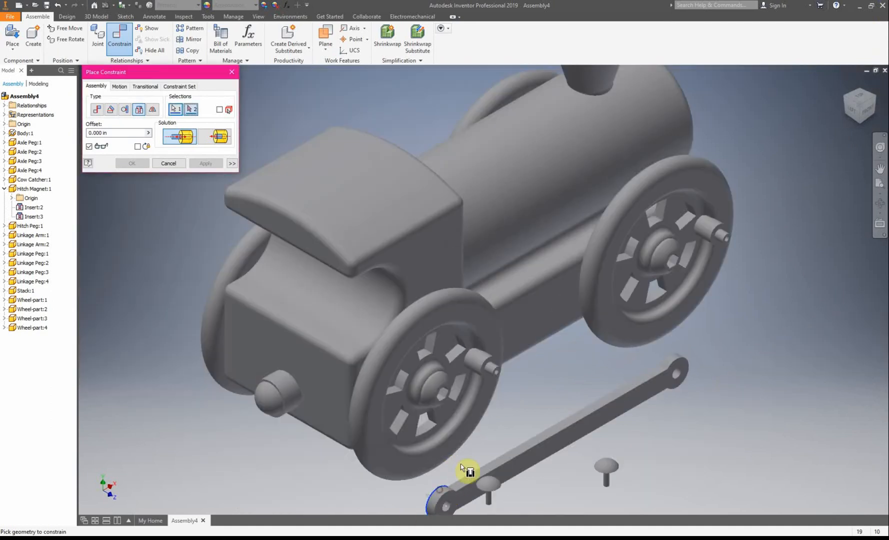
{"action": "left_click", "coordinate": [489, 363]}
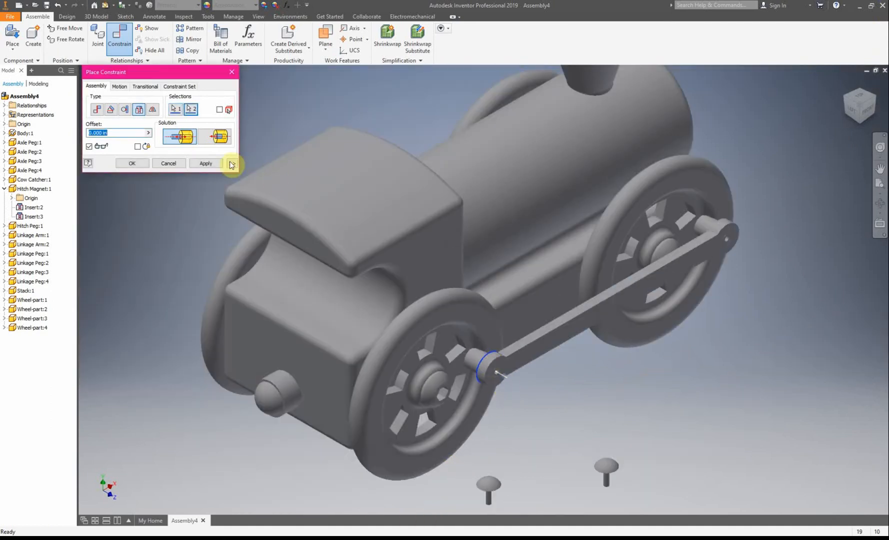
{"action": "left_click", "coordinate": [205, 163]}
{"action": "left_click", "coordinate": [232, 72]}
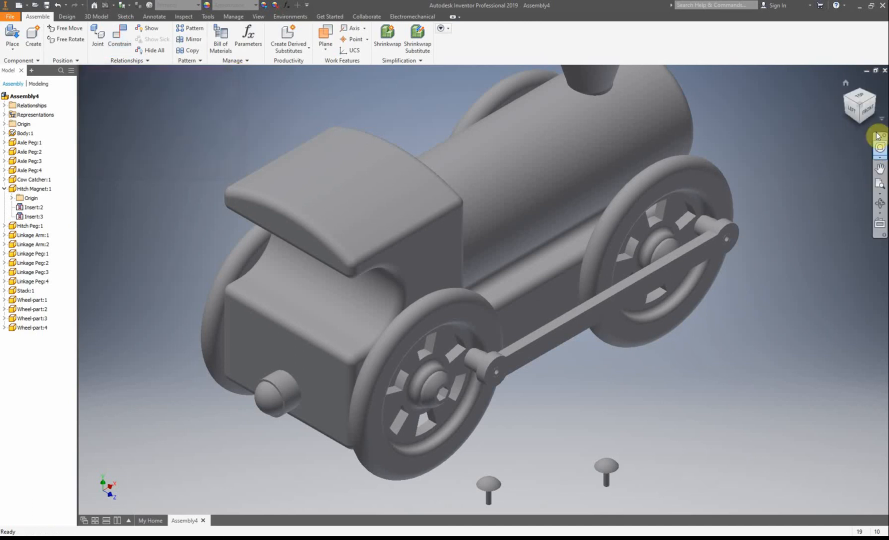
Swing the second linkage arm's front end clear of the front wheel's crank pin and set up an Insert constraint
{"action": "left_click", "coordinate": [875, 97]}
{"action": "scroll", "coordinate": [551, 384], "scroll_direction": "down", "scroll_amount": 5}
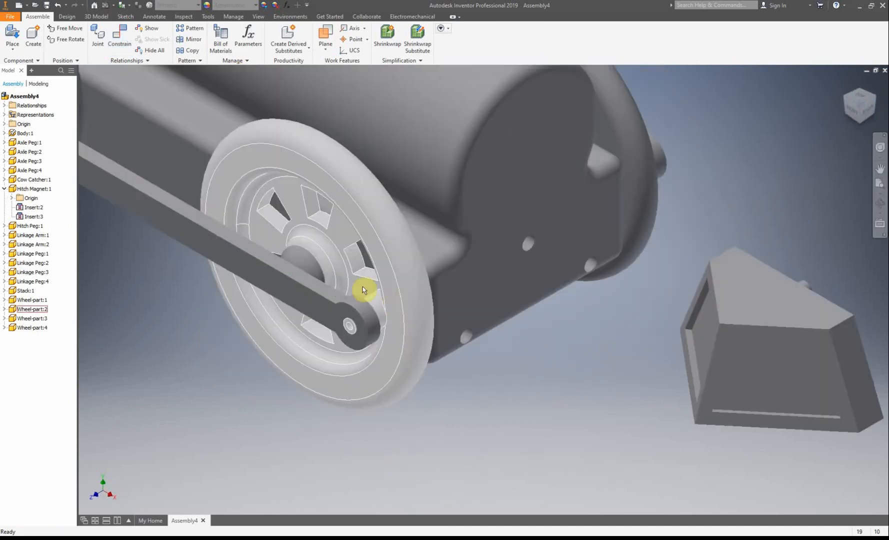
{"action": "left_click_drag", "start_coordinate": [331, 304], "coordinate": [322, 373]}
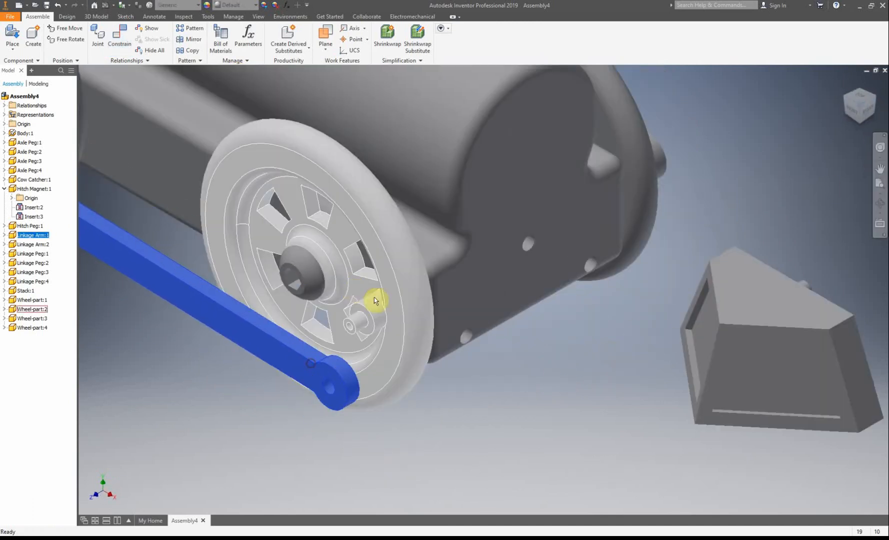
{"action": "left_click", "coordinate": [119, 32]}
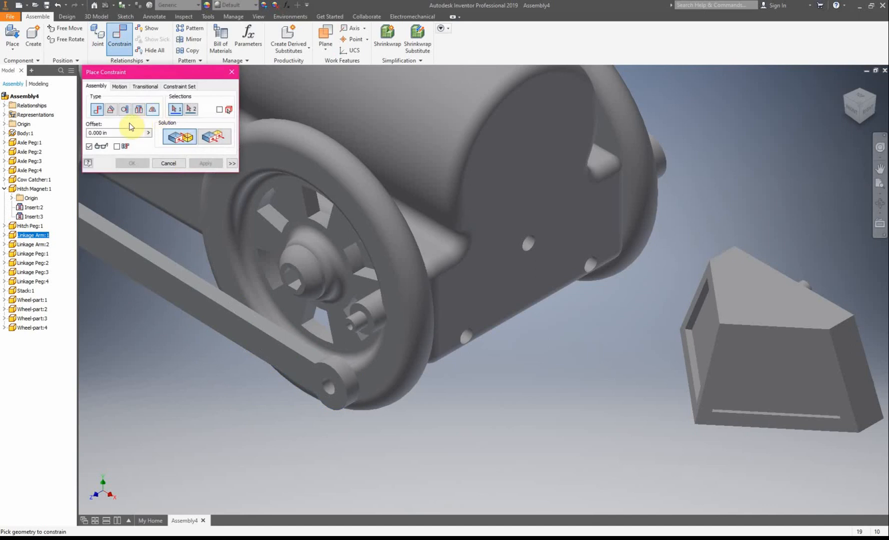
{"action": "left_click", "coordinate": [140, 109]}
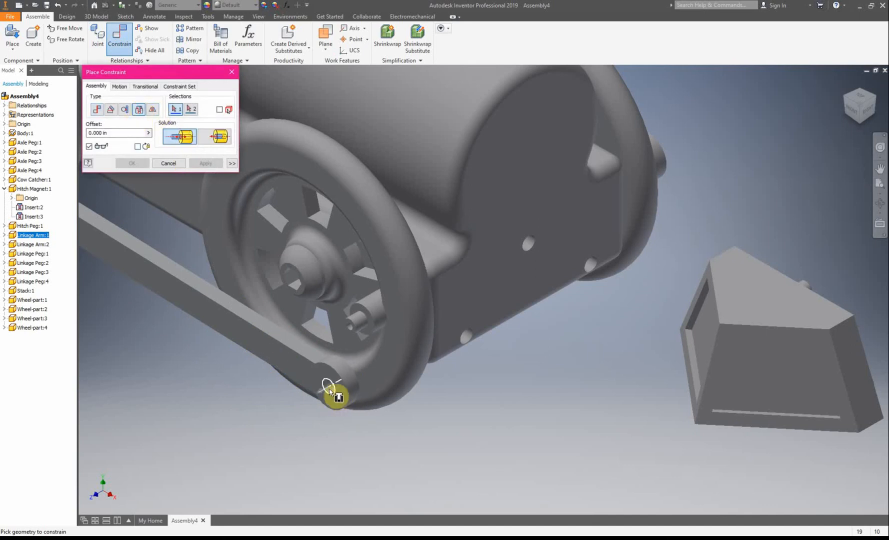
{"action": "scroll", "coordinate": [330, 392], "scroll_direction": "up", "scroll_amount": 2}
Try to Insert the outer edge of the arm's front hole on the tip edge of the front wheel's crank pin
{"action": "left_click", "coordinate": [341, 379]}
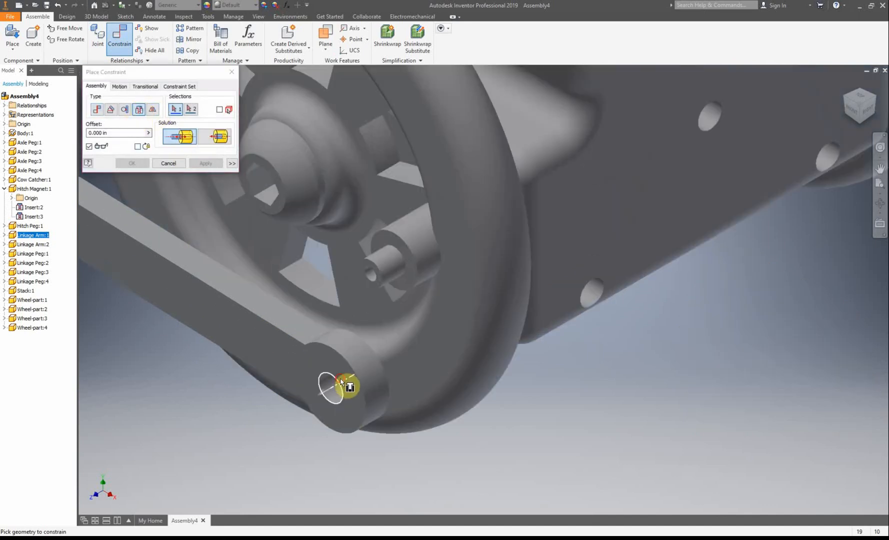
{"action": "left_click", "coordinate": [377, 264]}
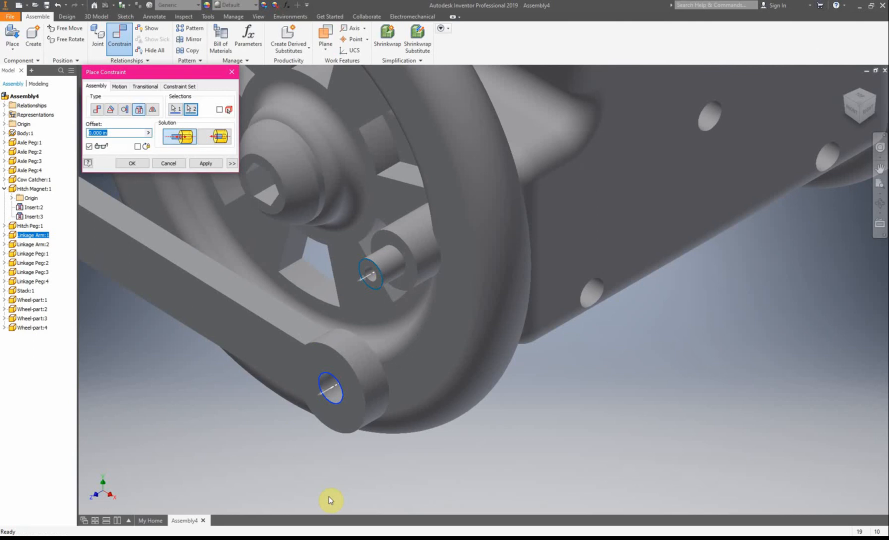
{"action": "left_click", "coordinate": [202, 165]}
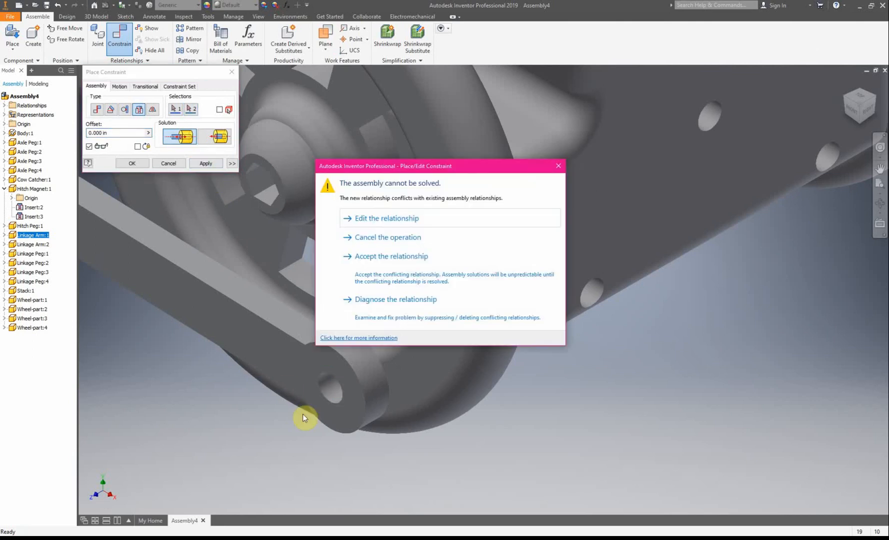
{"action": "left_click", "coordinate": [559, 167]}
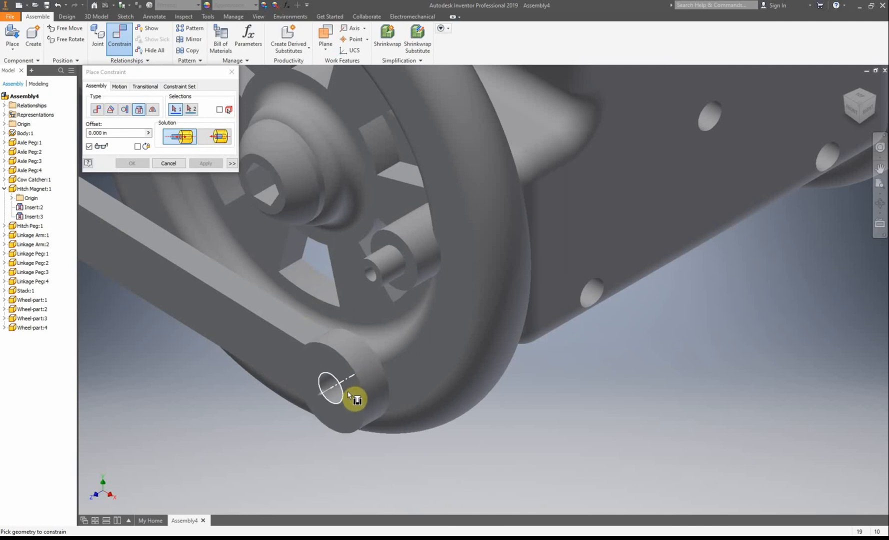
Constrain the inner circular edge of the second arm's front end to the shoulder of the front wheel's crank pin with Insert
{"action": "left_click", "coordinate": [368, 344]}
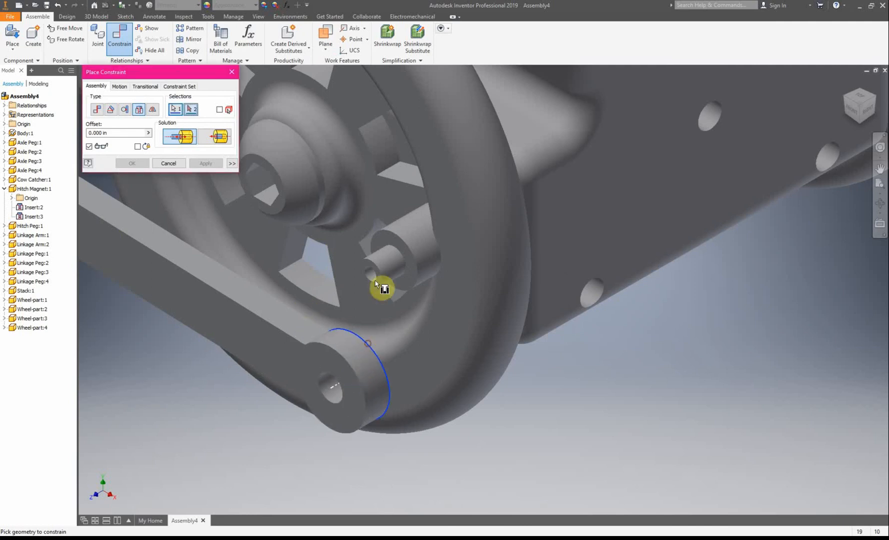
{"action": "left_click", "coordinate": [400, 238]}
{"action": "left_click", "coordinate": [205, 164]}
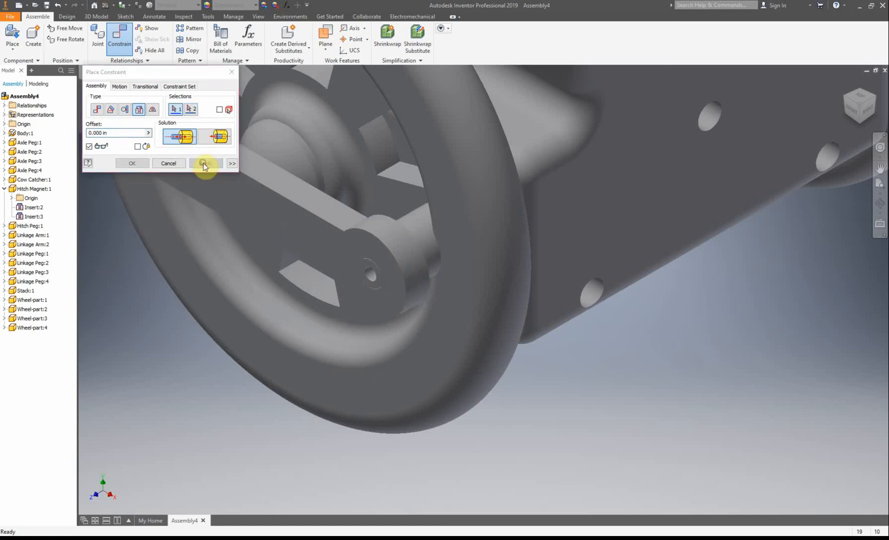
{"action": "left_click", "coordinate": [230, 71]}
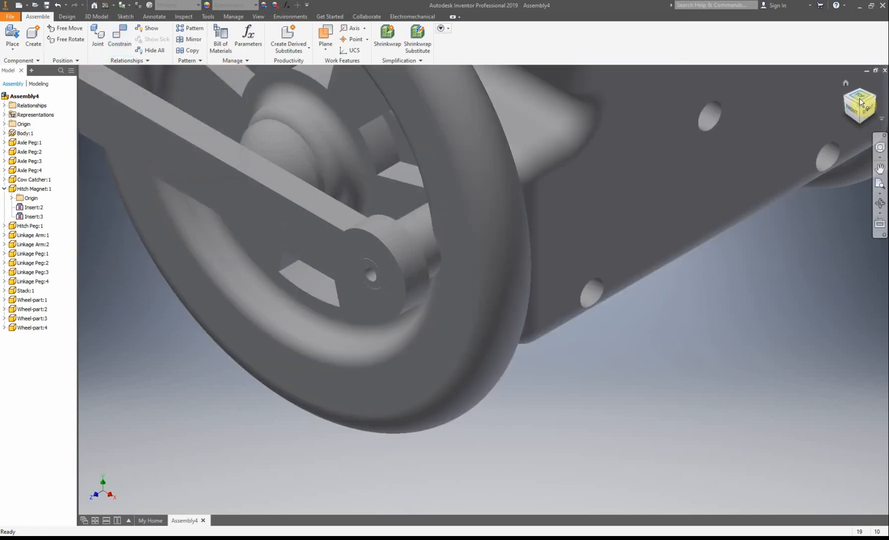
Examine from above and from the home view how the linkage arms seat on the wheels' crank pins
{"action": "left_click", "coordinate": [860, 100]}
{"action": "scroll", "coordinate": [431, 235], "scroll_direction": "up", "scroll_amount": 3}
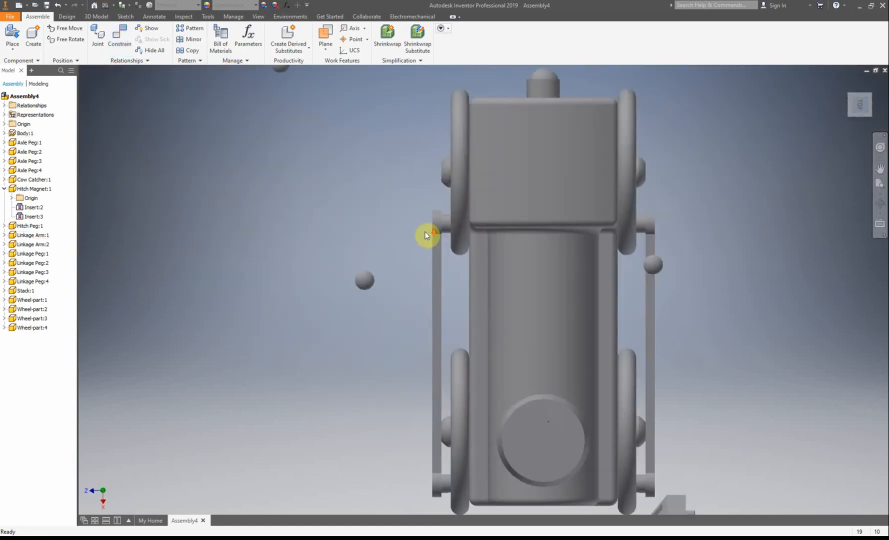
{"action": "scroll", "coordinate": [426, 233], "scroll_direction": "up", "scroll_amount": 10}
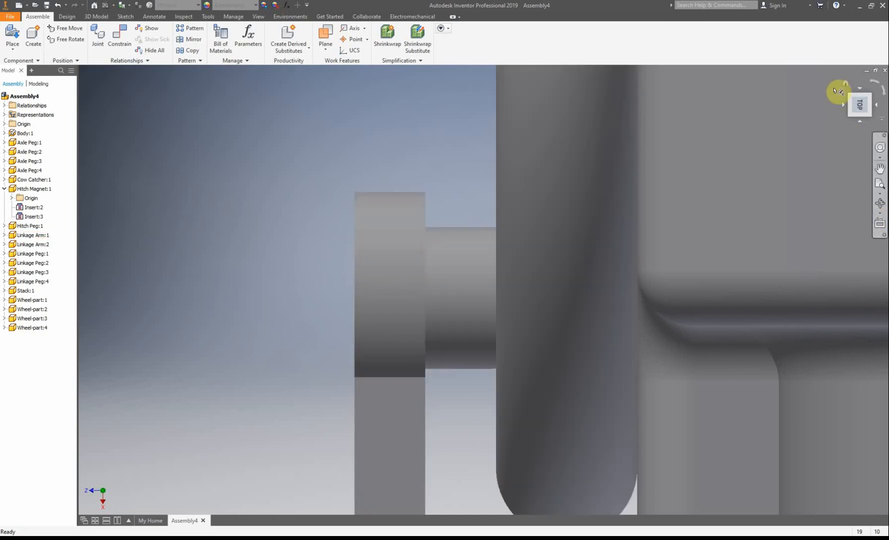
{"action": "left_click", "coordinate": [847, 82]}
{"action": "scroll", "coordinate": [400, 313], "scroll_direction": "down", "scroll_amount": 10}
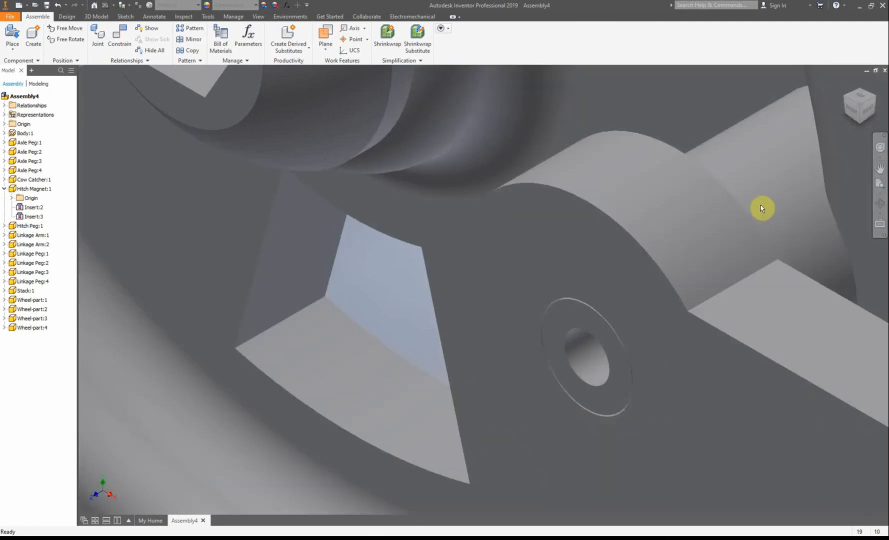
{"action": "scroll", "coordinate": [760, 206], "scroll_direction": "up", "scroll_amount": 5}
{"action": "scroll", "coordinate": [602, 277], "scroll_direction": "up", "scroll_amount": 5}
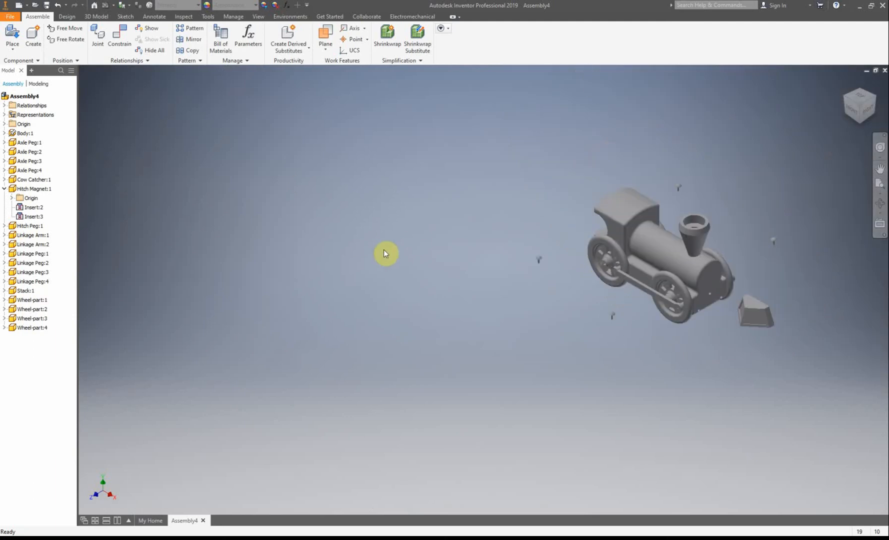
{"action": "scroll", "coordinate": [675, 272], "scroll_direction": "down", "scroll_amount": 5}
{"action": "scroll", "coordinate": [359, 393], "scroll_direction": "down", "scroll_amount": 3}
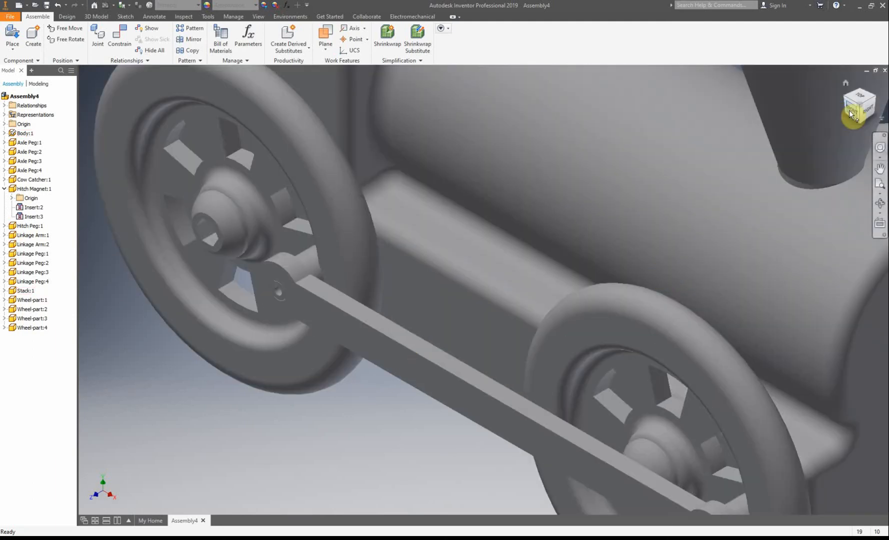
Turn the near-side wheels through their linkage arm in the front view, leaving the arm level above both axles
{"action": "left_click", "coordinate": [856, 111]}
{"action": "scroll", "coordinate": [418, 381], "scroll_direction": "down", "scroll_amount": 3}
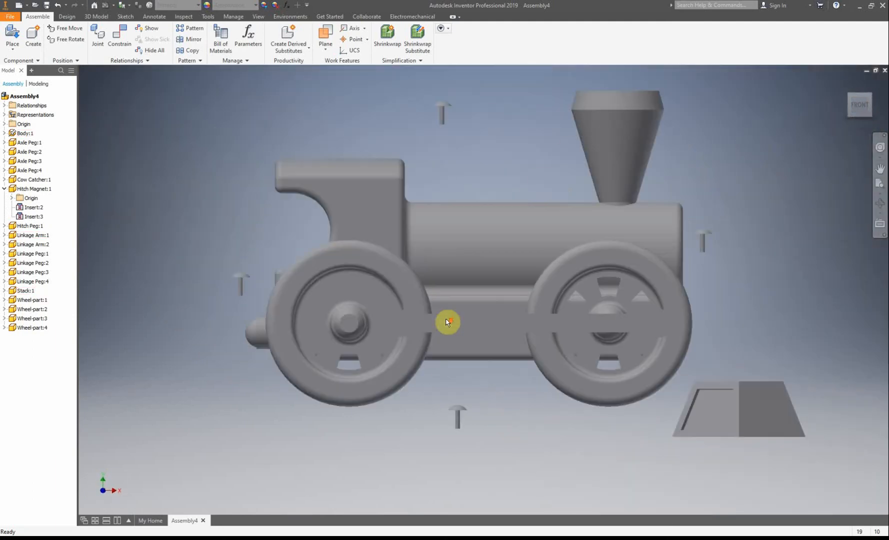
{"action": "left_click_drag", "start_coordinate": [457, 334], "coordinate": [476, 382]}
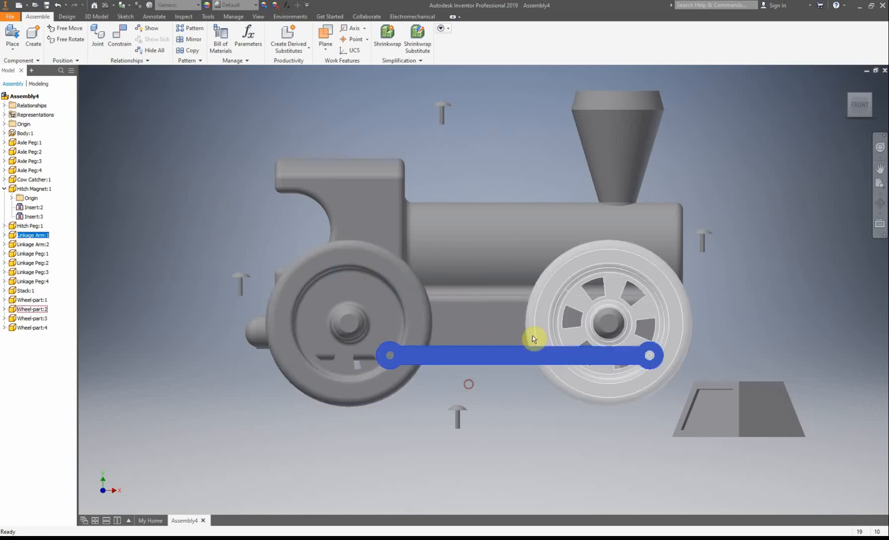
{"action": "left_click_drag", "start_coordinate": [669, 312], "coordinate": [411, 359]}
{"action": "left_click", "coordinate": [395, 294]}
{"action": "left_click_drag", "start_coordinate": [442, 444], "coordinate": [477, 355]}
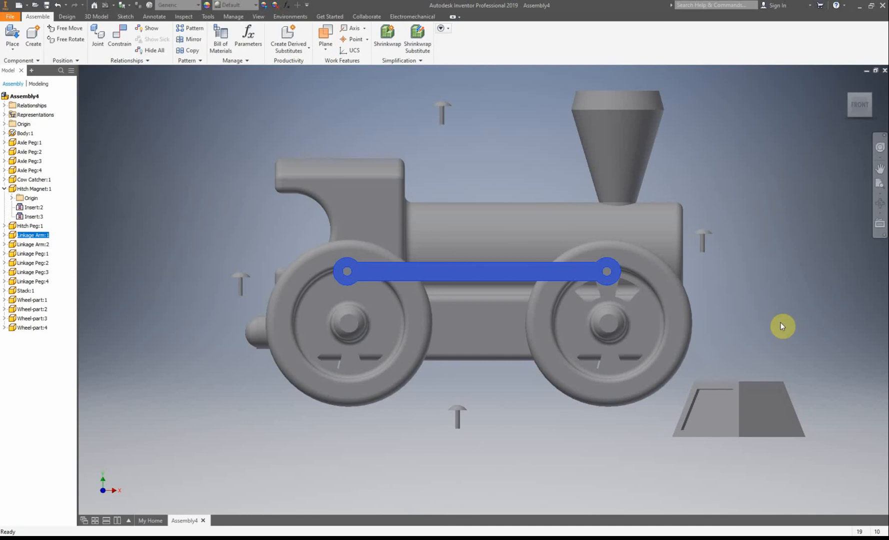
{"action": "left_click", "coordinate": [786, 223]}
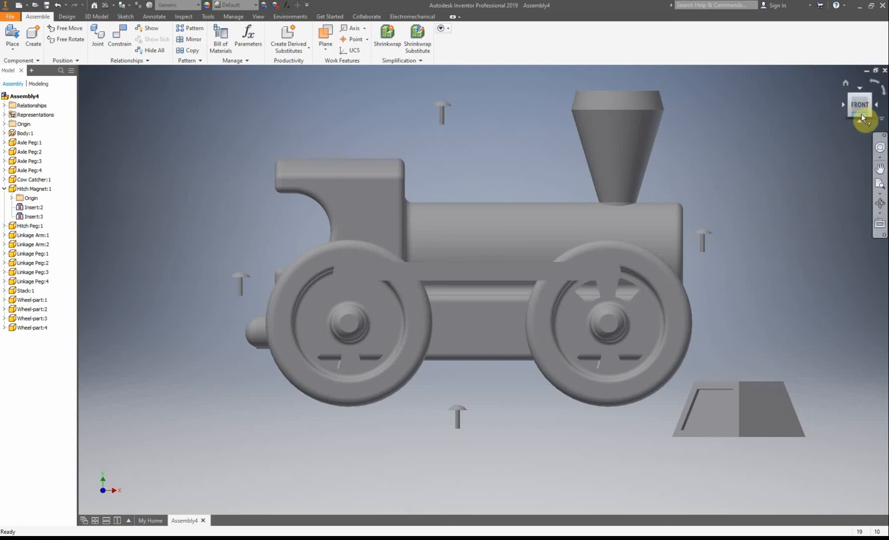
Constrain the underside edge of a linkage peg's head to the rear hole of the near-side linkage arm with Insert
{"action": "left_click", "coordinate": [871, 97]}
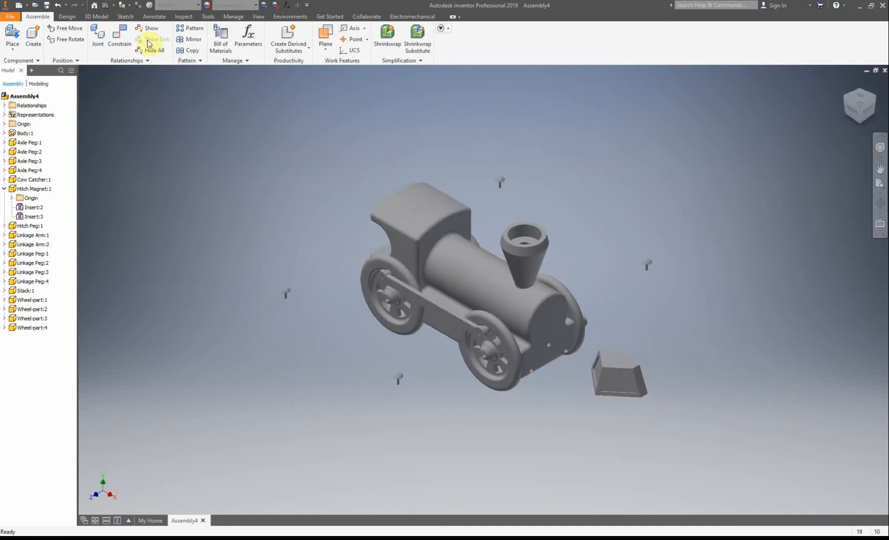
{"action": "left_click", "coordinate": [119, 36]}
{"action": "left_click", "coordinate": [139, 109]}
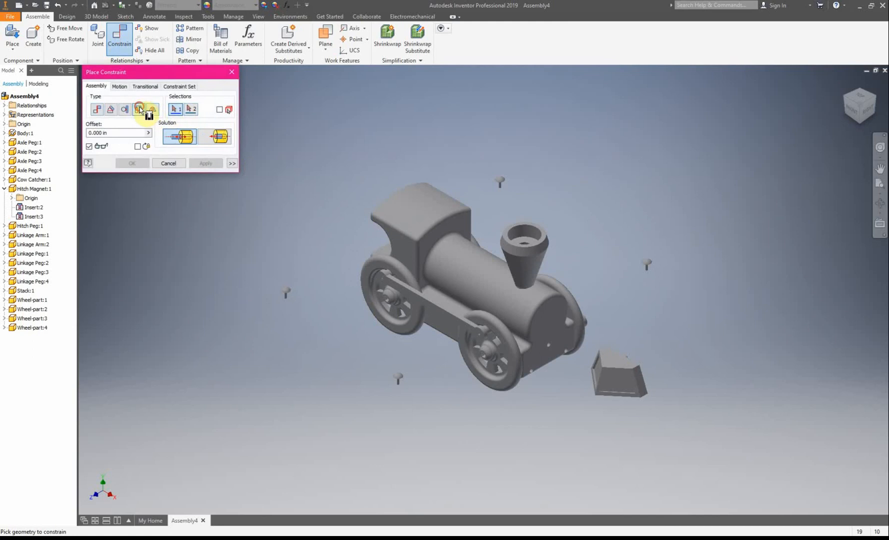
{"action": "scroll", "coordinate": [348, 331], "scroll_direction": "up", "scroll_amount": 8}
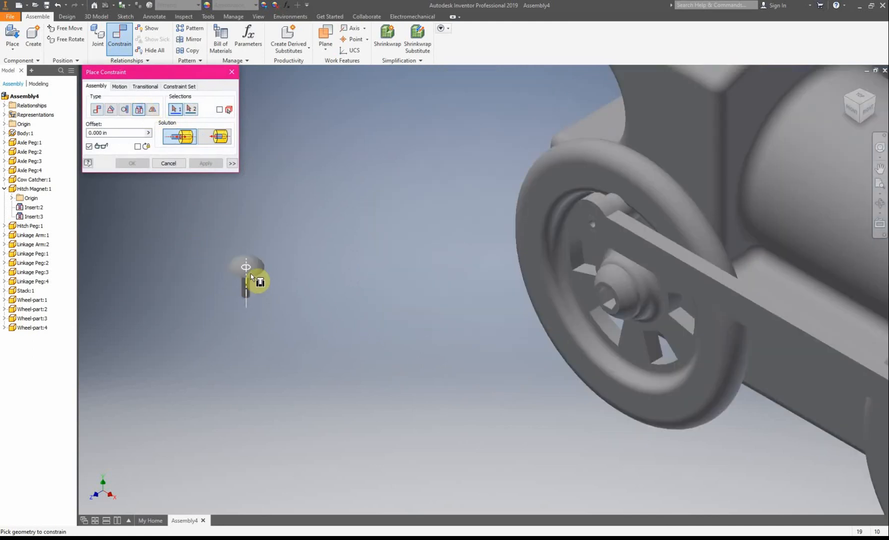
{"action": "scroll", "coordinate": [245, 276], "scroll_direction": "up", "scroll_amount": 5}
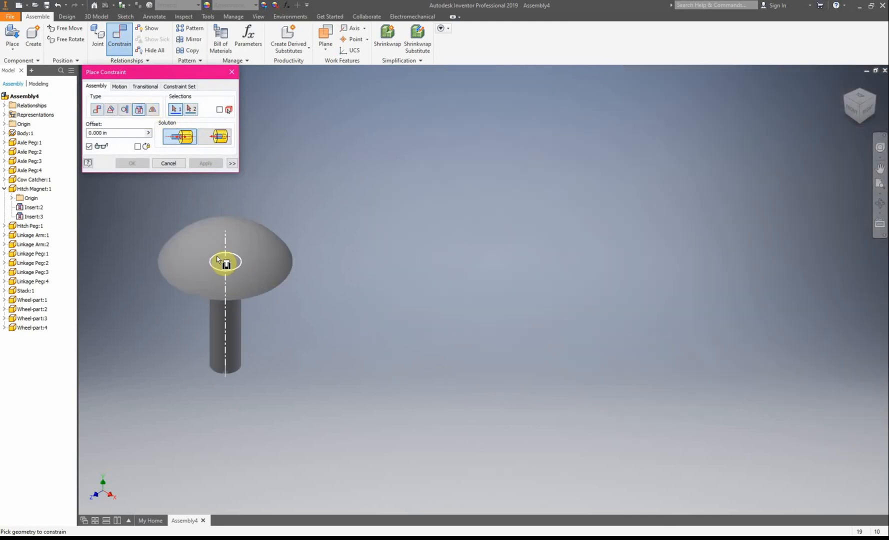
{"action": "scroll", "coordinate": [618, 320], "scroll_direction": "down", "scroll_amount": 5}
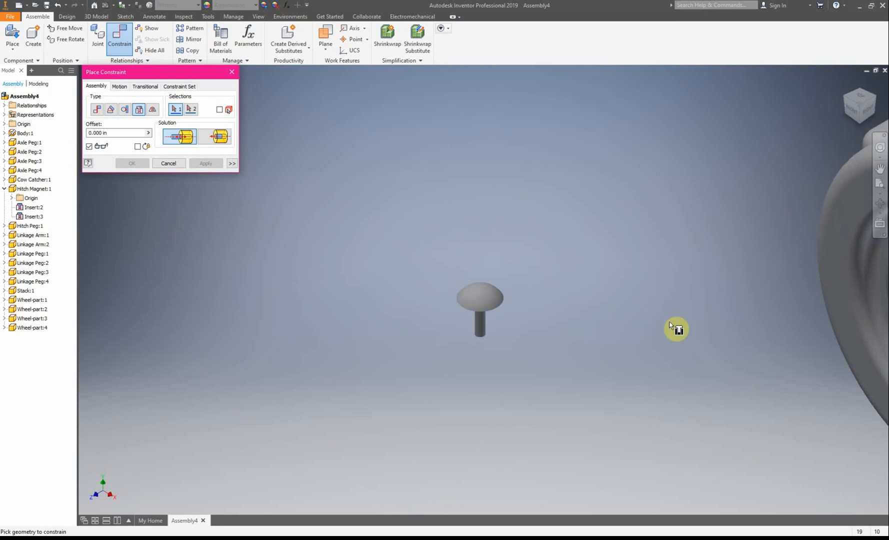
{"action": "scroll", "coordinate": [481, 311], "scroll_direction": "up", "scroll_amount": 5}
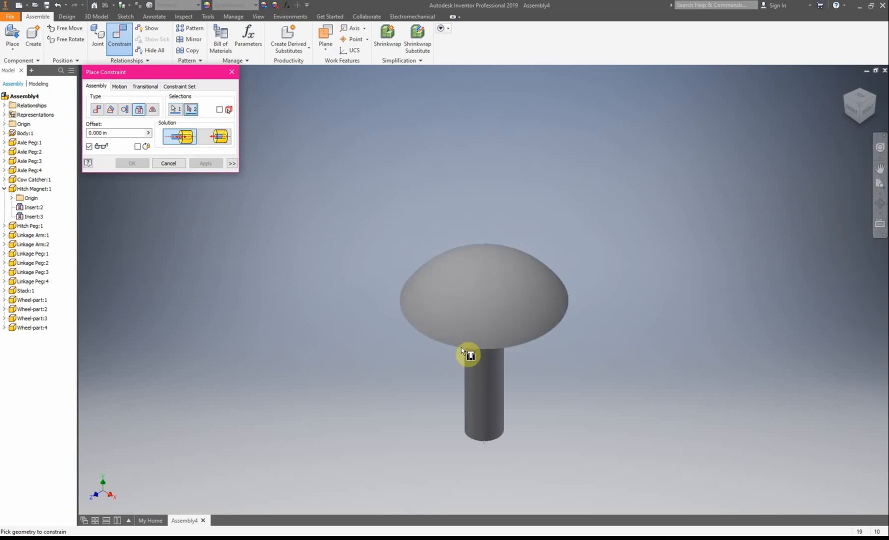
{"action": "scroll", "coordinate": [535, 352], "scroll_direction": "down", "scroll_amount": 5}
{"action": "scroll", "coordinate": [710, 345], "scroll_direction": "up", "scroll_amount": 4}
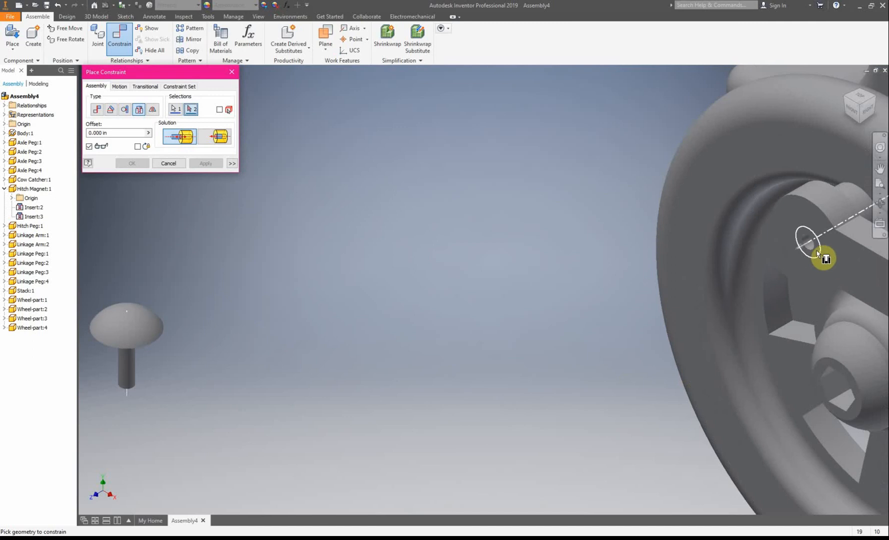
{"action": "left_click", "coordinate": [811, 250]}
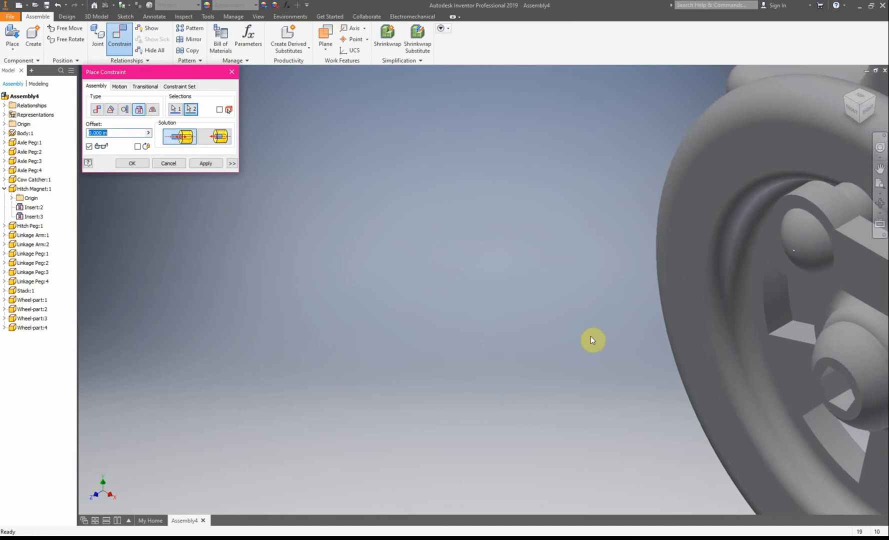
{"action": "left_click", "coordinate": [203, 165]}
Insert a second linkage peg into the front hole of the near-side linkage arm, seating its head on the arm
{"action": "scroll", "coordinate": [363, 379], "scroll_direction": "down", "scroll_amount": 5}
{"action": "scroll", "coordinate": [425, 445], "scroll_direction": "up", "scroll_amount": 6}
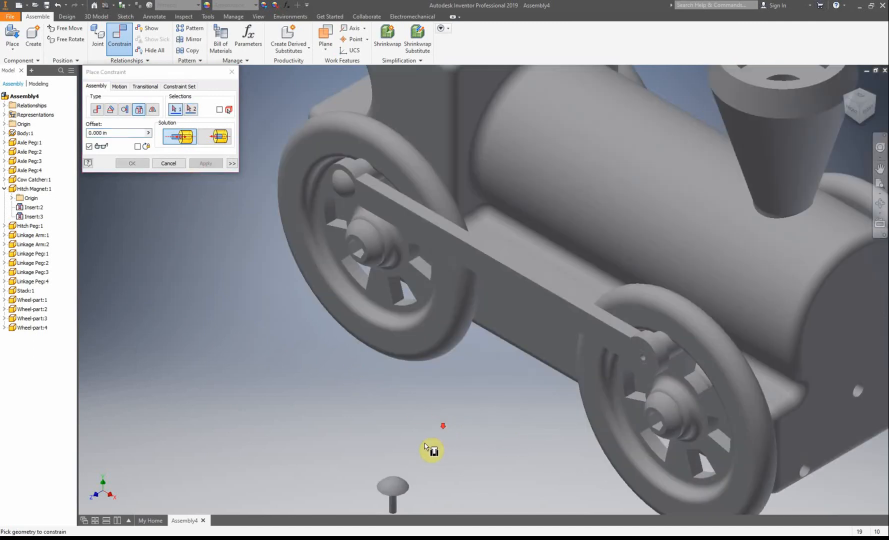
{"action": "left_click", "coordinate": [399, 496]}
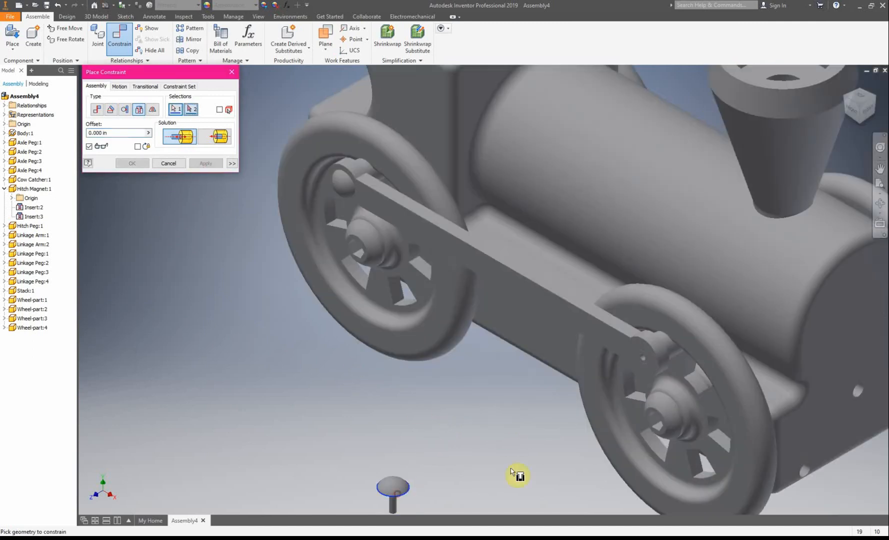
{"action": "left_click", "coordinate": [645, 367]}
{"action": "left_click", "coordinate": [217, 168]}
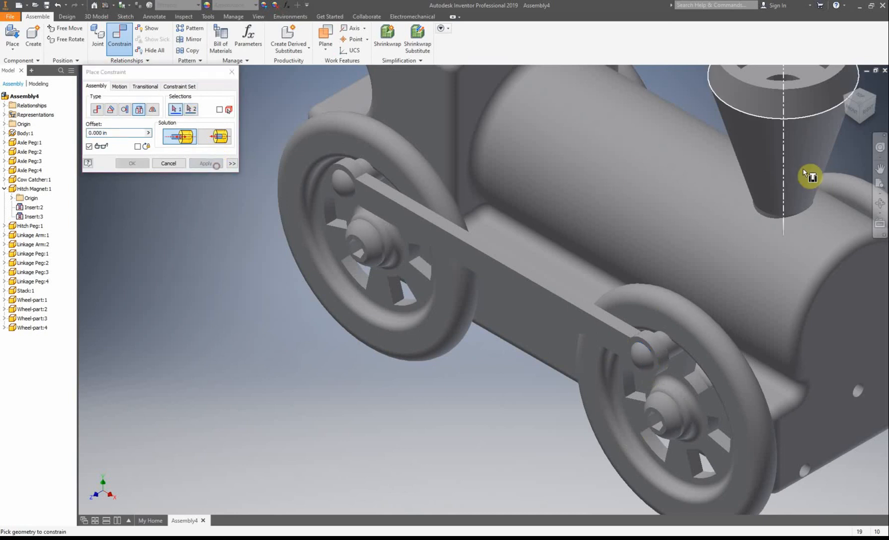
Insert a third linkage peg into the front hole of the linkage arm on the train's opposite side
{"action": "left_click", "coordinate": [876, 97]}
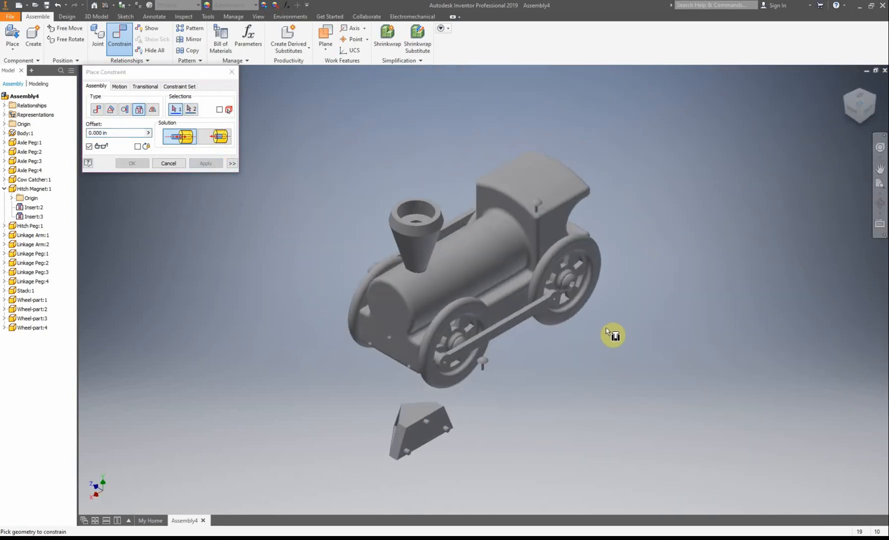
{"action": "scroll", "coordinate": [464, 360], "scroll_direction": "down", "scroll_amount": 6}
{"action": "left_click", "coordinate": [572, 368]}
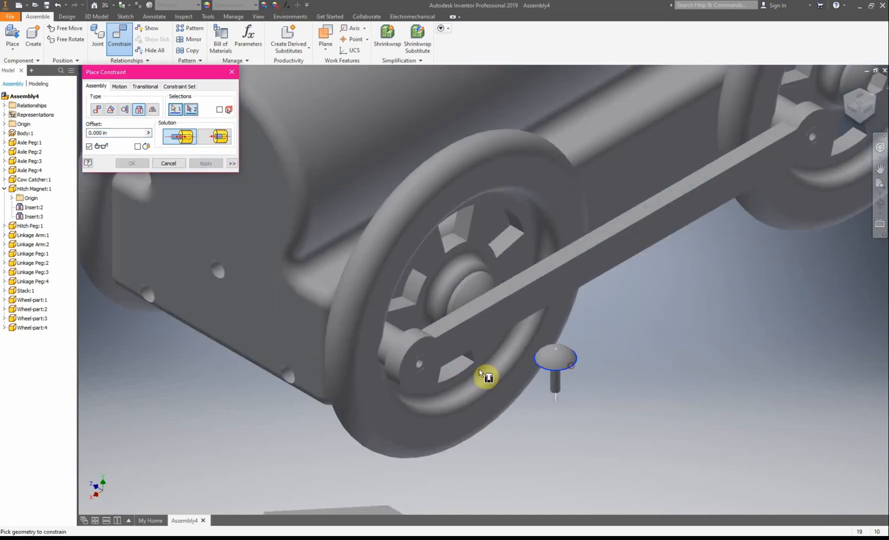
{"action": "left_click", "coordinate": [422, 364]}
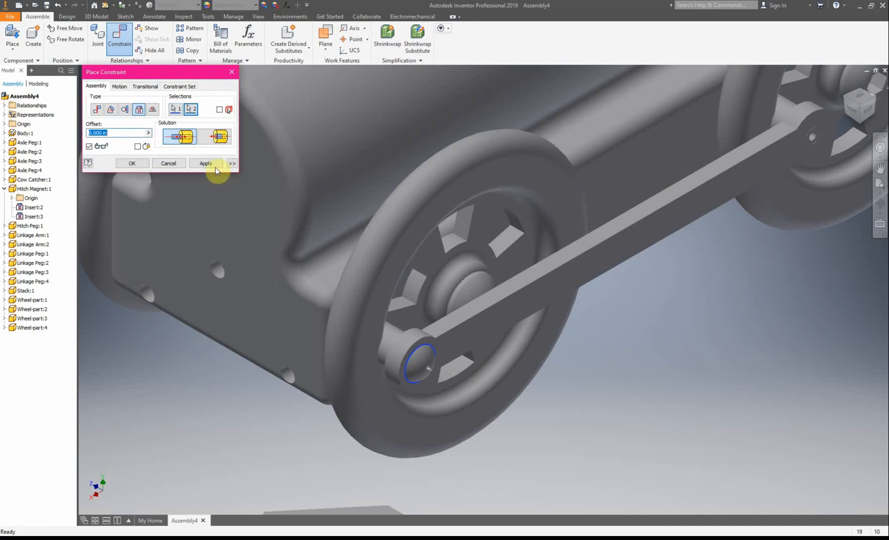
{"action": "left_click", "coordinate": [216, 169]}
Insert the last linkage peg into the rear hole of the opposite side's linkage arm
{"action": "scroll", "coordinate": [710, 310], "scroll_direction": "up", "scroll_amount": 8}
{"action": "scroll", "coordinate": [667, 254], "scroll_direction": "down", "scroll_amount": 8}
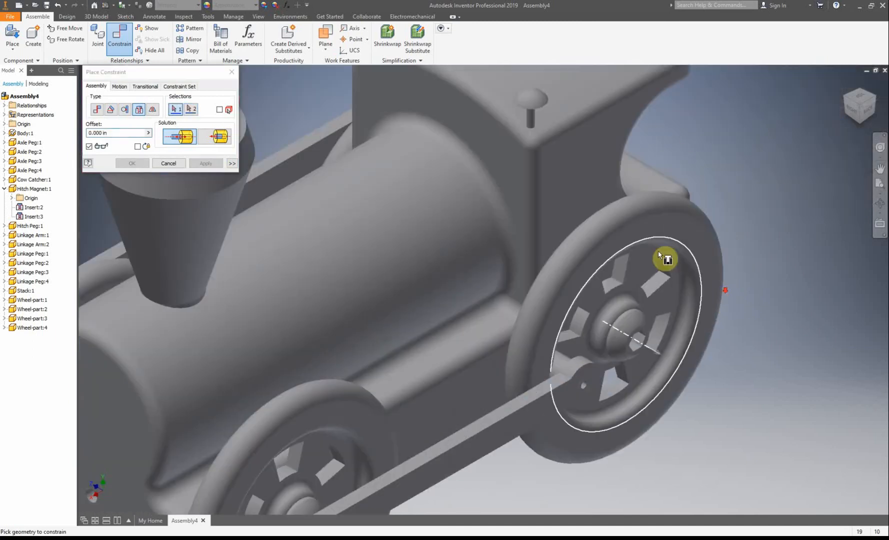
{"action": "left_click", "coordinate": [535, 105]}
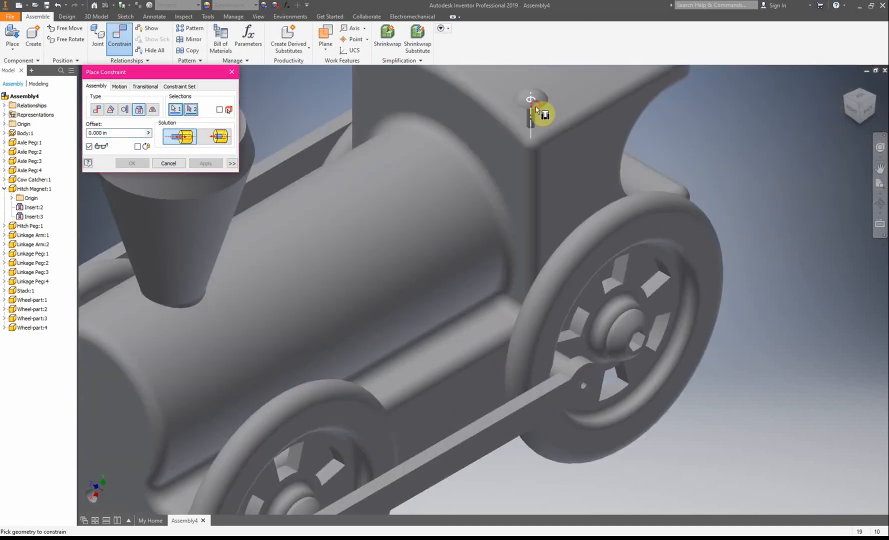
{"action": "left_click", "coordinate": [584, 387]}
{"action": "left_click", "coordinate": [206, 163]}
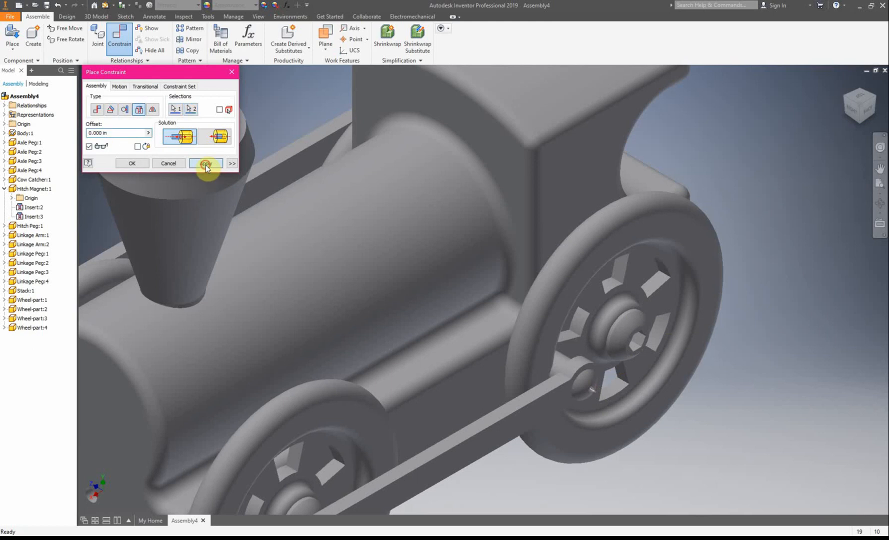
Constrain the base edge of the cow catcher's middle post to the central hole in the body's front face with Insert
{"action": "left_click", "coordinate": [846, 86]}
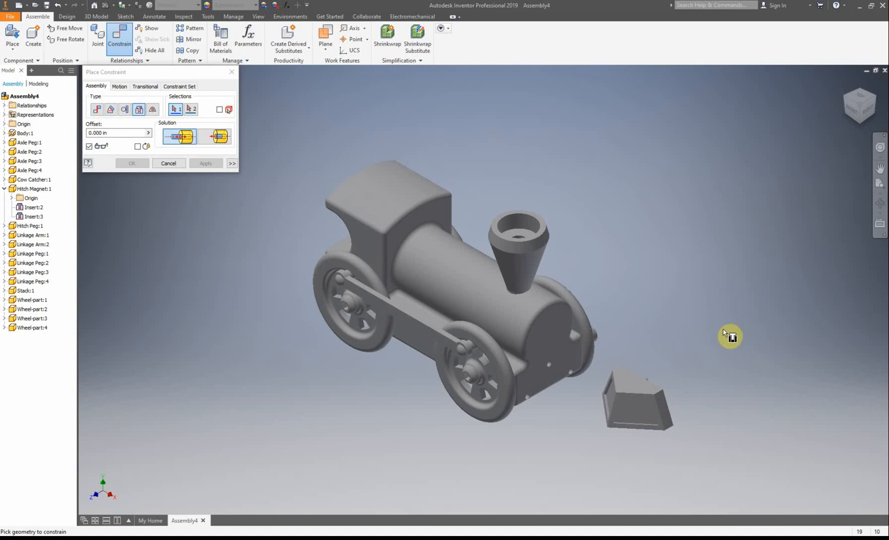
{"action": "scroll", "coordinate": [556, 369], "scroll_direction": "up", "scroll_amount": 4}
{"action": "left_click", "coordinate": [555, 368]}
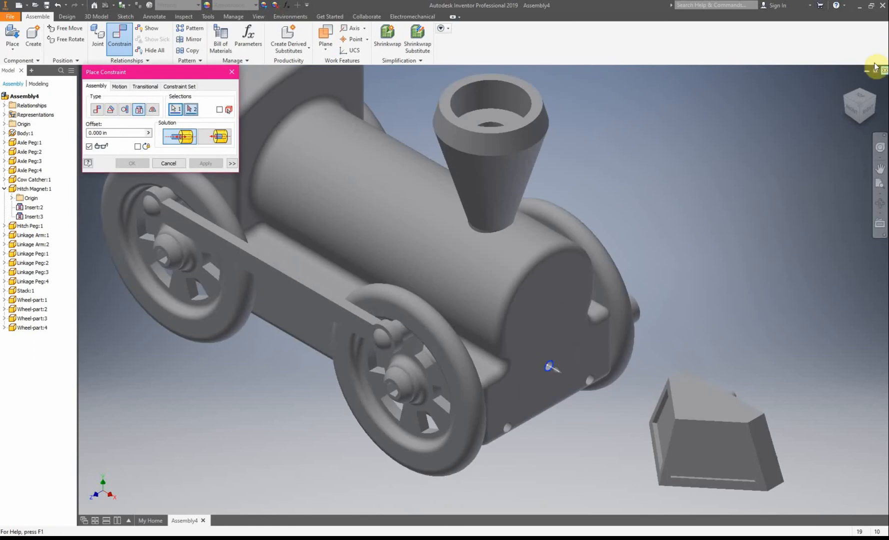
{"action": "left_click", "coordinate": [878, 97]}
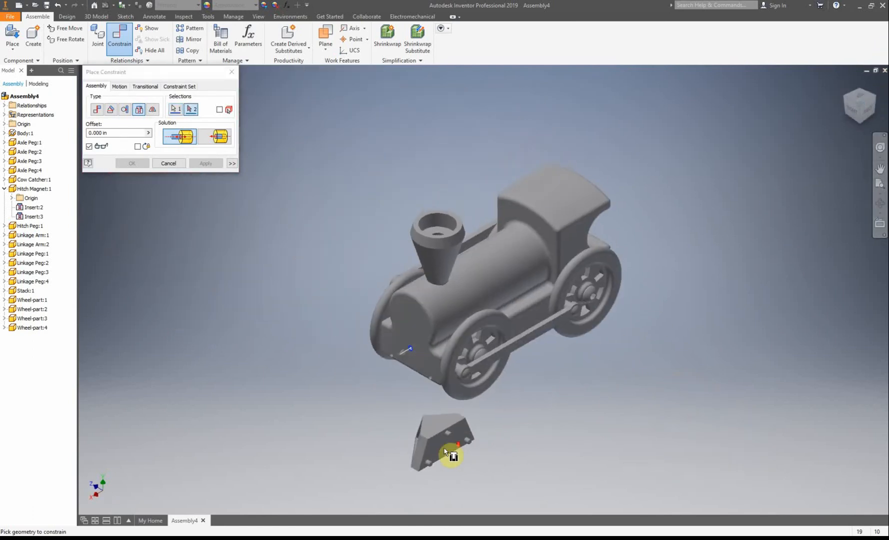
{"action": "scroll", "coordinate": [437, 441], "scroll_direction": "up", "scroll_amount": 6}
{"action": "scroll", "coordinate": [482, 367], "scroll_direction": "up", "scroll_amount": 8}
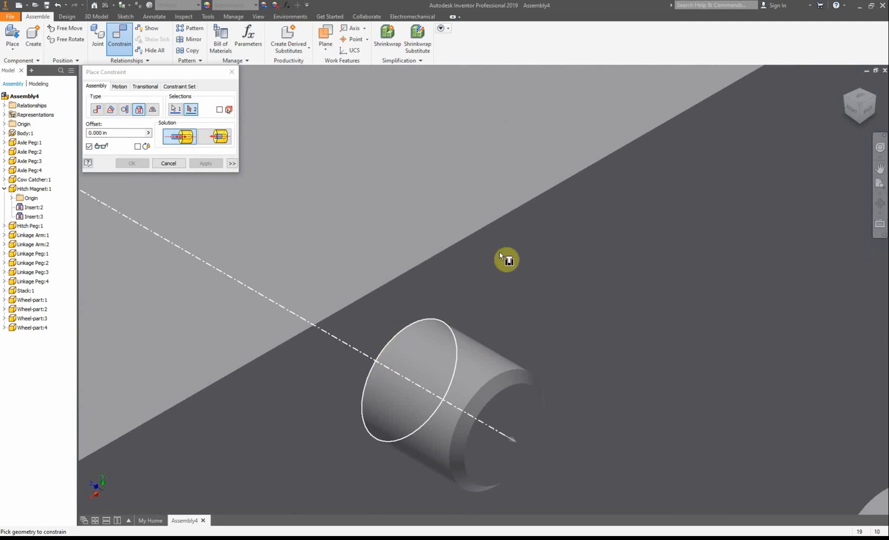
{"action": "left_click", "coordinate": [856, 102]}
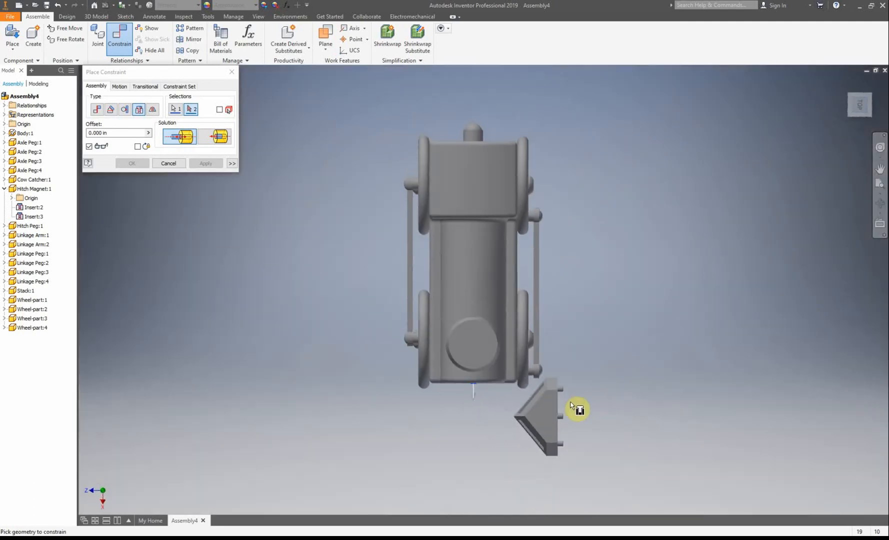
{"action": "scroll", "coordinate": [555, 430], "scroll_direction": "up", "scroll_amount": 8}
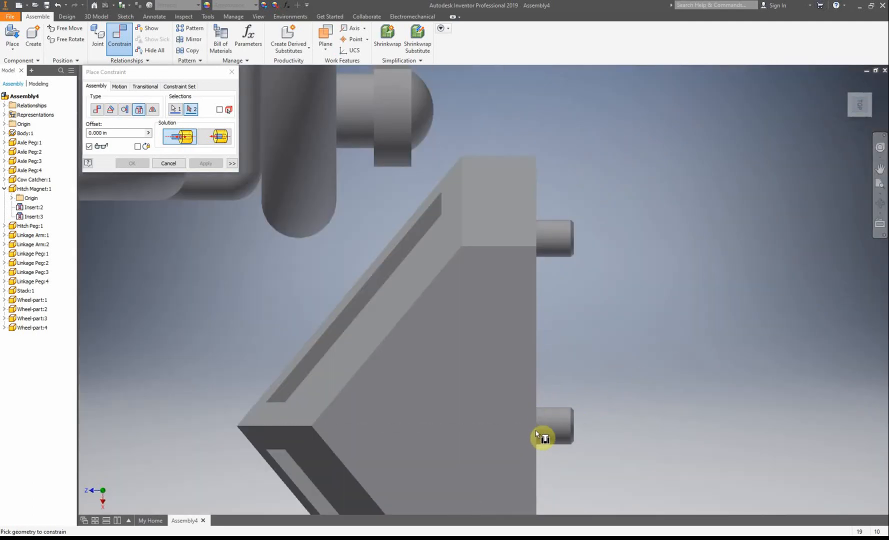
{"action": "left_click", "coordinate": [542, 429]}
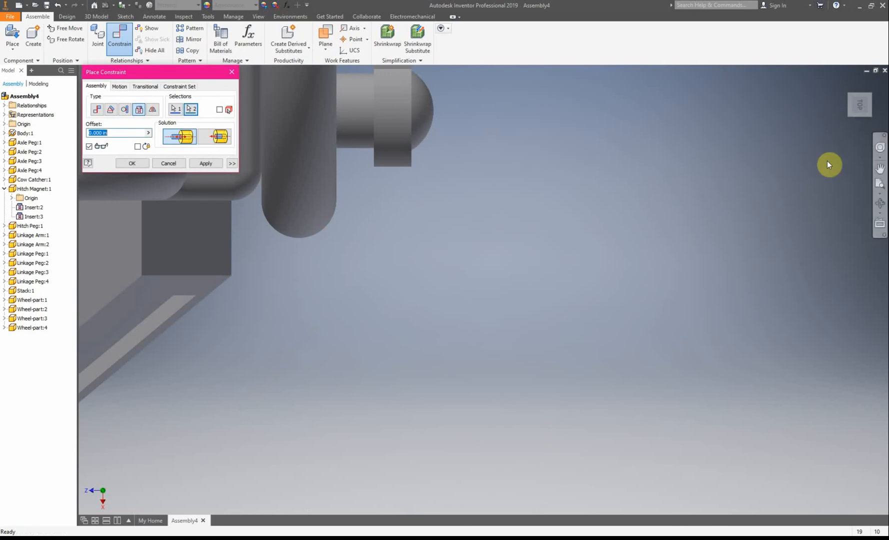
{"action": "left_click", "coordinate": [220, 165]}
{"action": "left_click", "coordinate": [846, 83]}
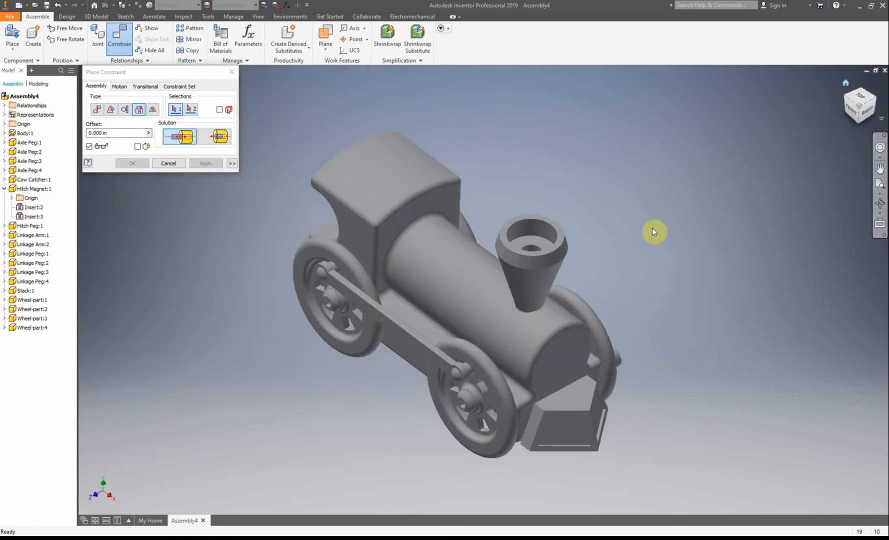
Finish constraining and rotate the cow catcher about its middle post to expose a lower corner hole in the body's front face
{"action": "left_click", "coordinate": [232, 71]}
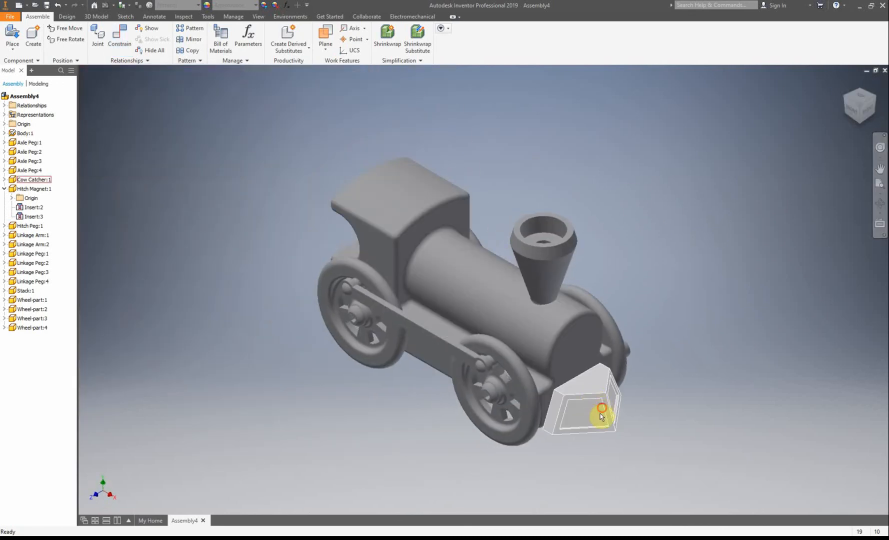
{"action": "left_click_drag", "start_coordinate": [601, 415], "coordinate": [605, 448]}
{"action": "left_click", "coordinate": [846, 97]}
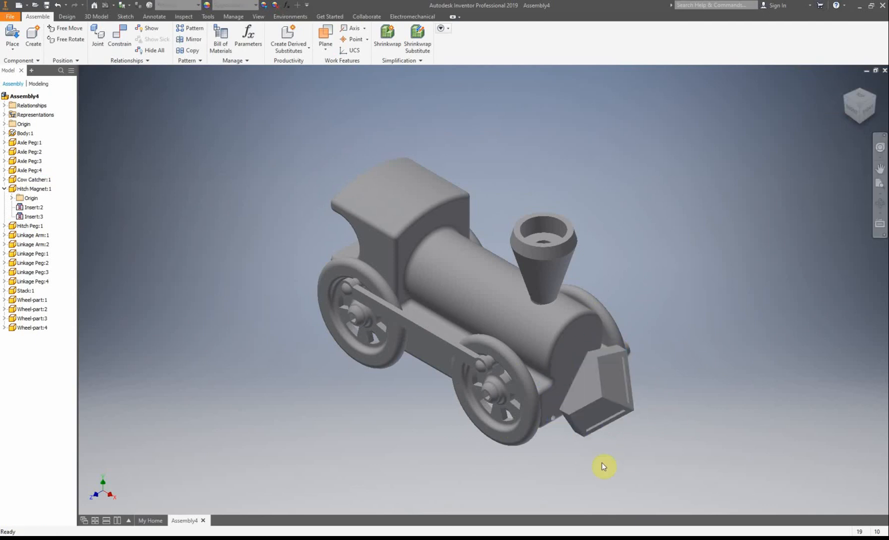
Constrain the exposed lower corner hole of the body to the base edge of the cow catcher's matching lower post with Insert
{"action": "scroll", "coordinate": [581, 461], "scroll_direction": "down", "scroll_amount": 5}
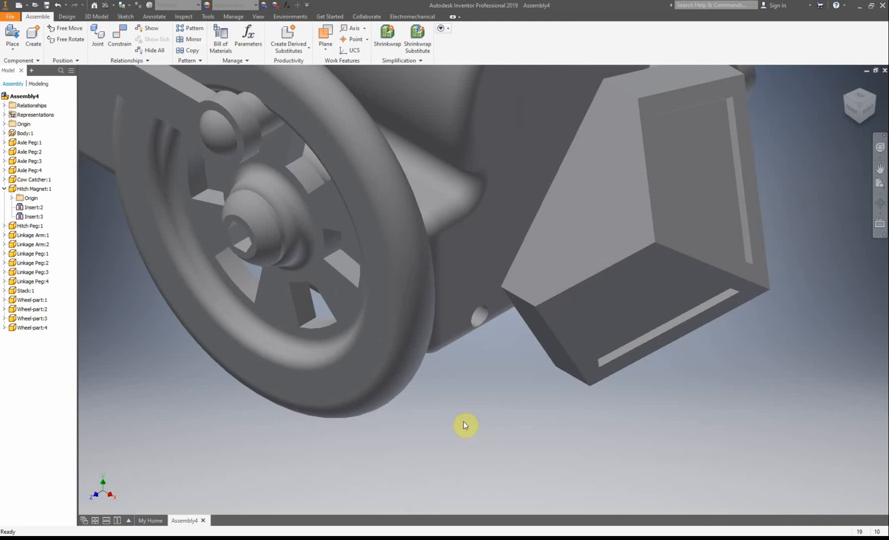
{"action": "left_click", "coordinate": [119, 36]}
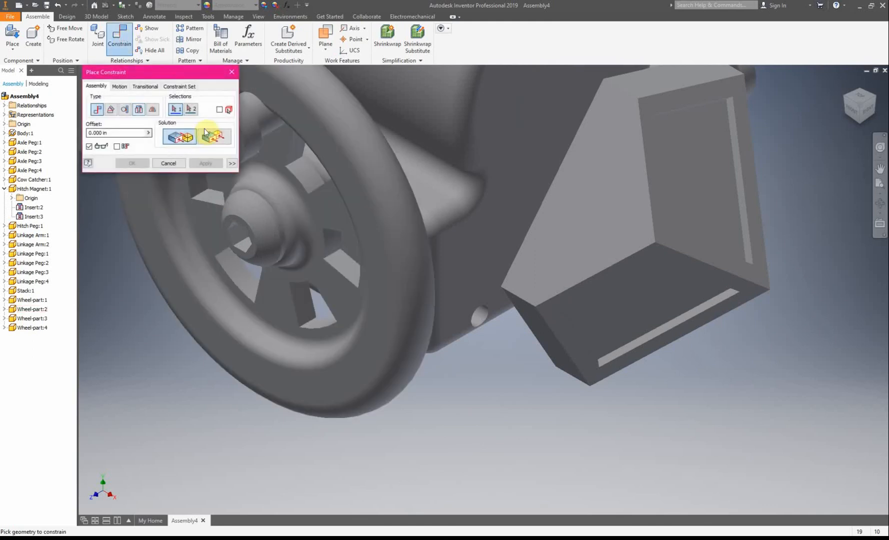
{"action": "left_click", "coordinate": [139, 109]}
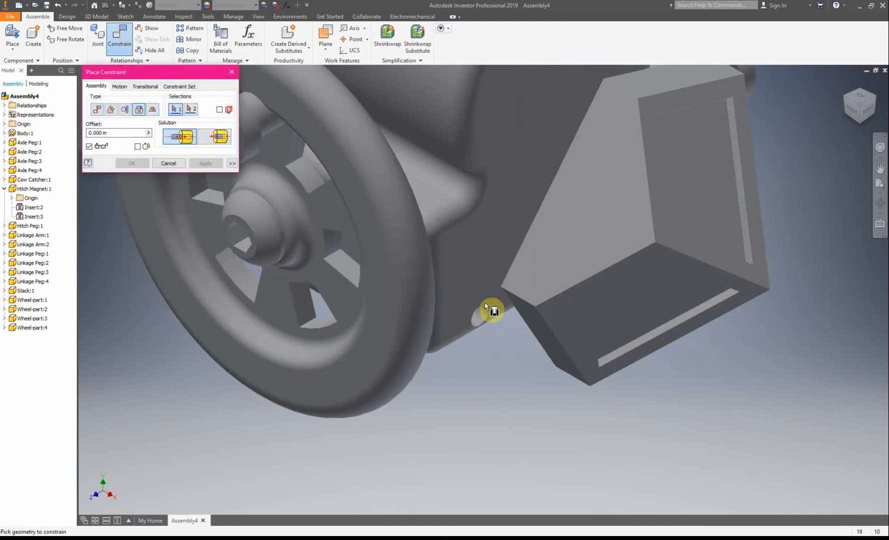
{"action": "left_click", "coordinate": [475, 312]}
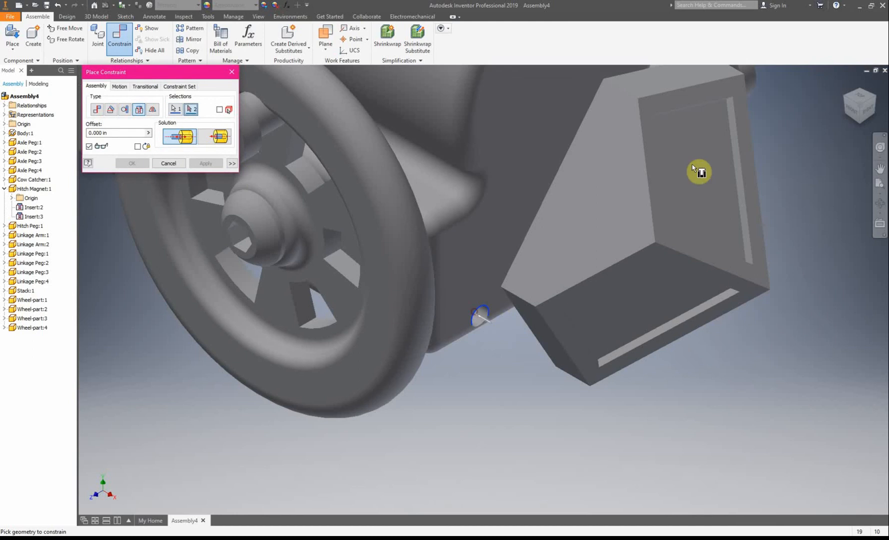
{"action": "left_click", "coordinate": [844, 112]}
{"action": "scroll", "coordinate": [578, 415], "scroll_direction": "down", "scroll_amount": 6}
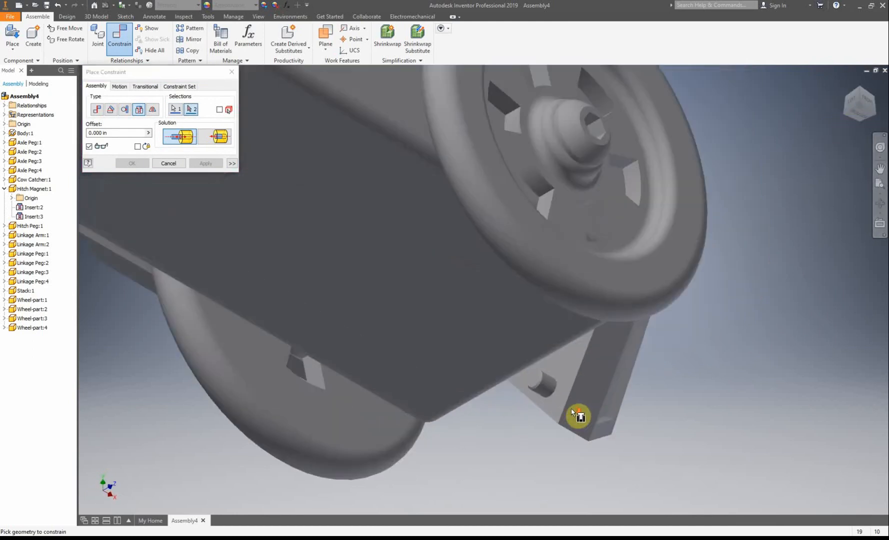
{"action": "left_click", "coordinate": [541, 381]}
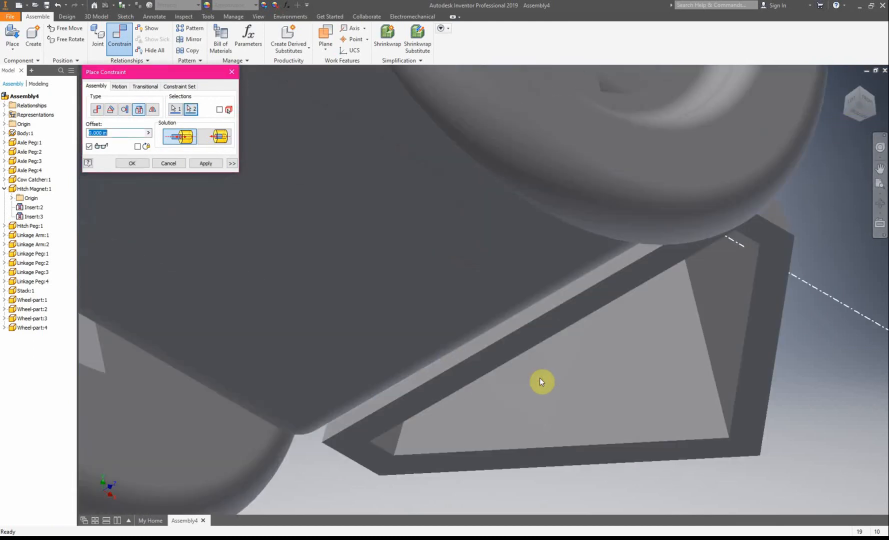
{"action": "left_click", "coordinate": [205, 164]}
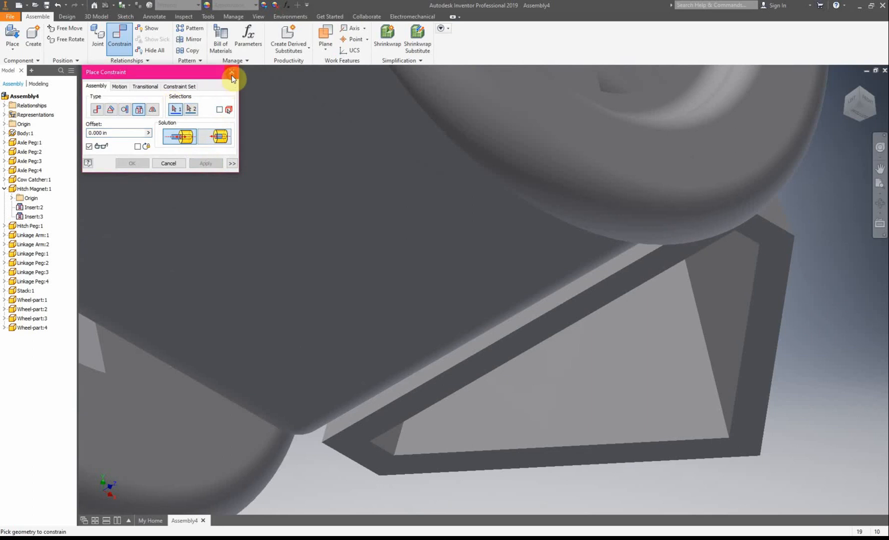
{"action": "left_click", "coordinate": [232, 71]}
{"action": "left_click", "coordinate": [876, 102]}
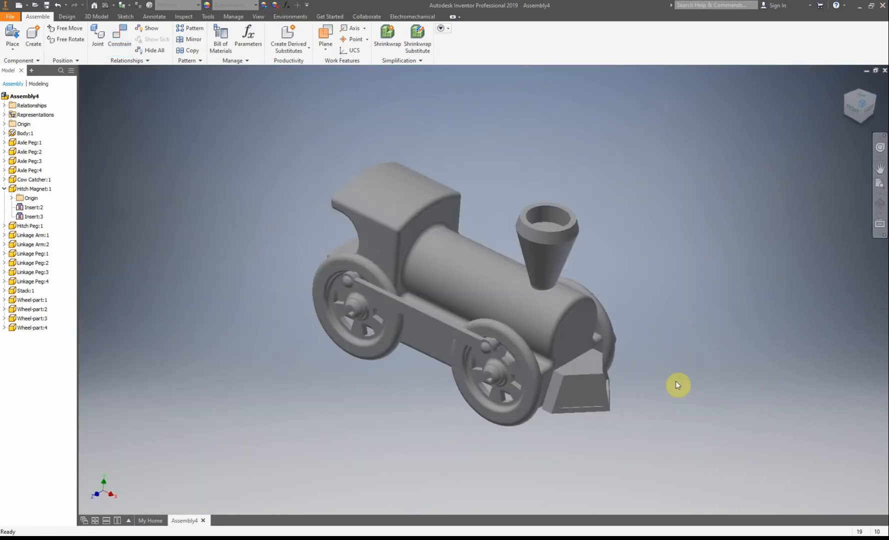
Examine the fit of the cow catcher against the body's front face up close and from above
{"action": "scroll", "coordinate": [612, 382], "scroll_direction": "up", "scroll_amount": 5}
{"action": "scroll", "coordinate": [611, 378], "scroll_direction": "up", "scroll_amount": 3}
{"action": "left_click", "coordinate": [469, 406]}
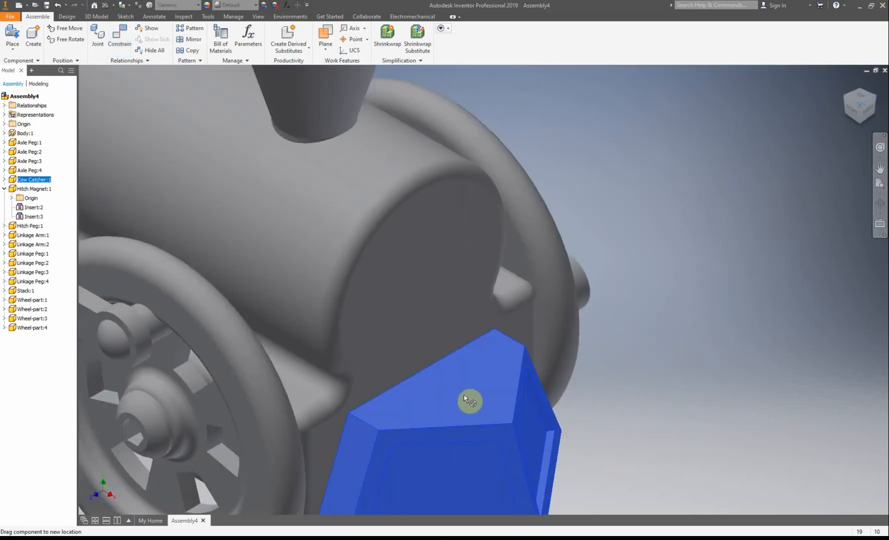
{"action": "left_click", "coordinate": [714, 306]}
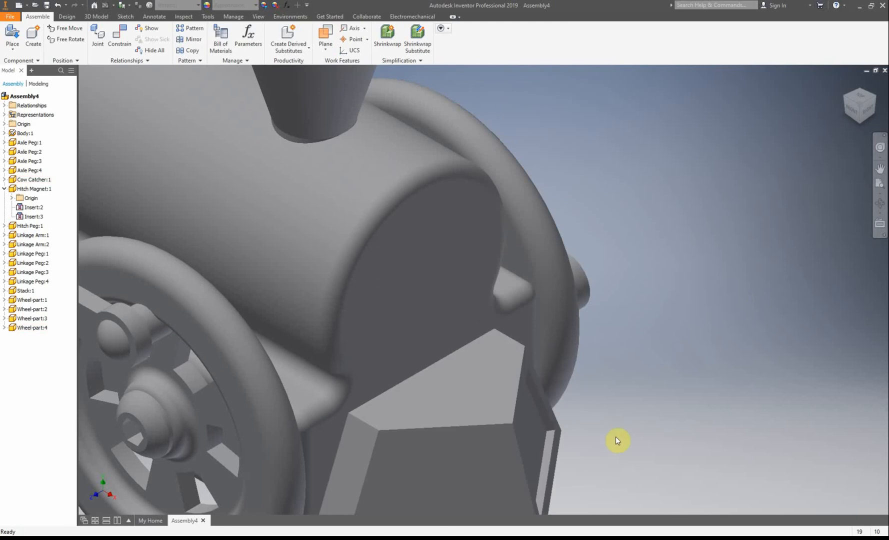
{"action": "scroll", "coordinate": [642, 362], "scroll_direction": "down", "scroll_amount": 3}
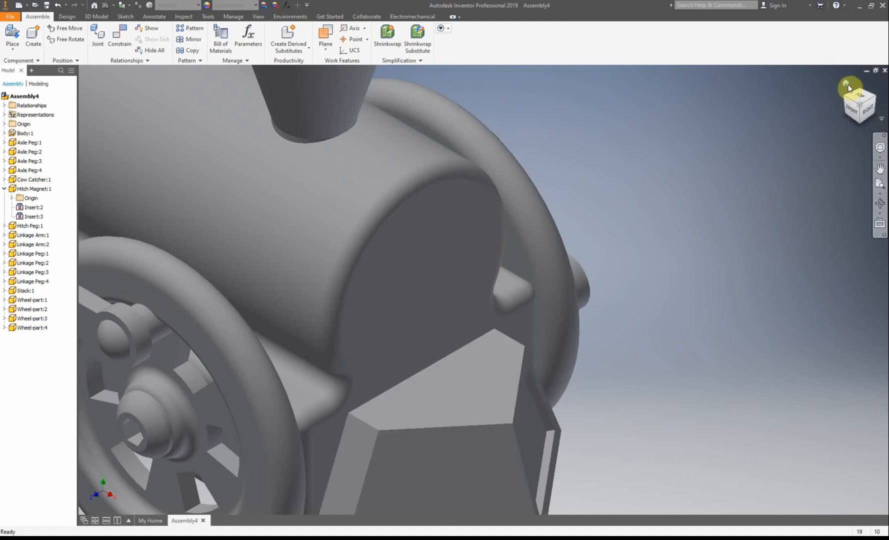
{"action": "scroll", "coordinate": [748, 256], "scroll_direction": "down", "scroll_amount": 2}
{"action": "scroll", "coordinate": [661, 388], "scroll_direction": "down", "scroll_amount": 3}
{"action": "scroll", "coordinate": [658, 397], "scroll_direction": "up", "scroll_amount": 3}
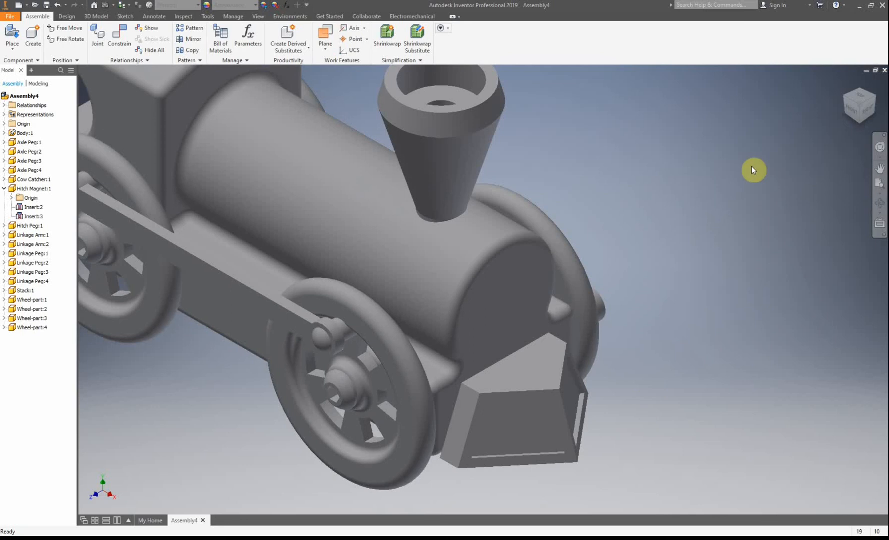
{"action": "left_click", "coordinate": [855, 98]}
{"action": "scroll", "coordinate": [611, 368], "scroll_direction": "up", "scroll_amount": 5}
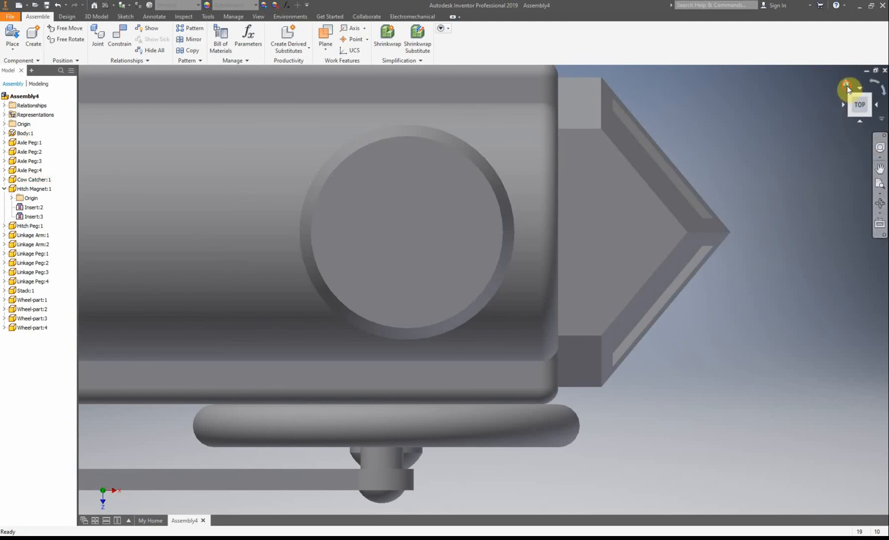
{"action": "left_click", "coordinate": [847, 88]}
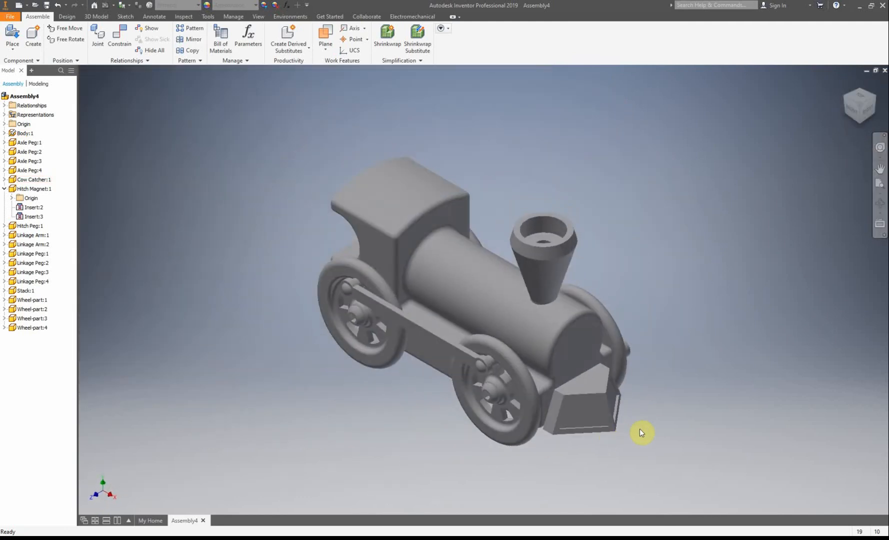
Delete the cow catcher's second Insert constraint, Insert:21, and rotate the part out of alignment about its middle post
{"action": "left_click", "coordinate": [582, 417]}
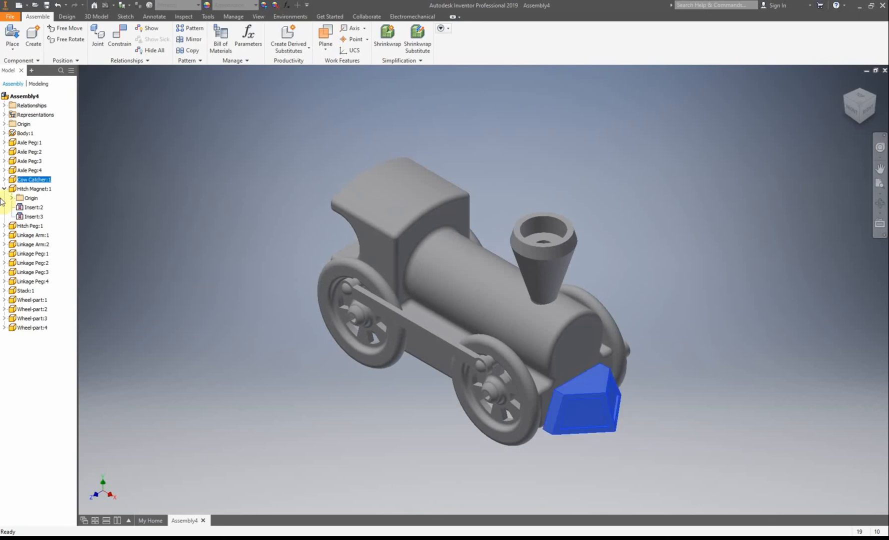
{"action": "left_click", "coordinate": [4, 179]}
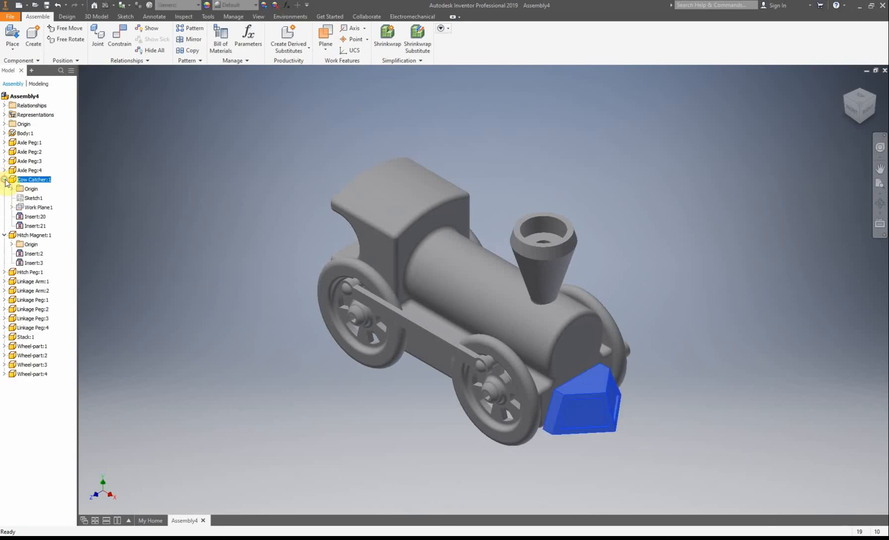
{"action": "right_click", "coordinate": [31, 229]}
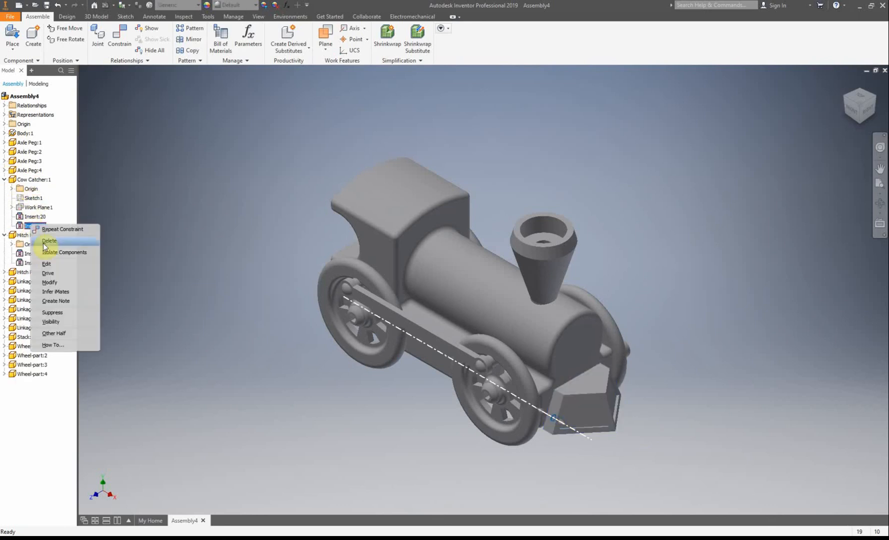
{"action": "left_click", "coordinate": [45, 246]}
{"action": "left_click_drag", "start_coordinate": [568, 395], "coordinate": [556, 417]}
{"action": "left_click", "coordinate": [715, 339]}
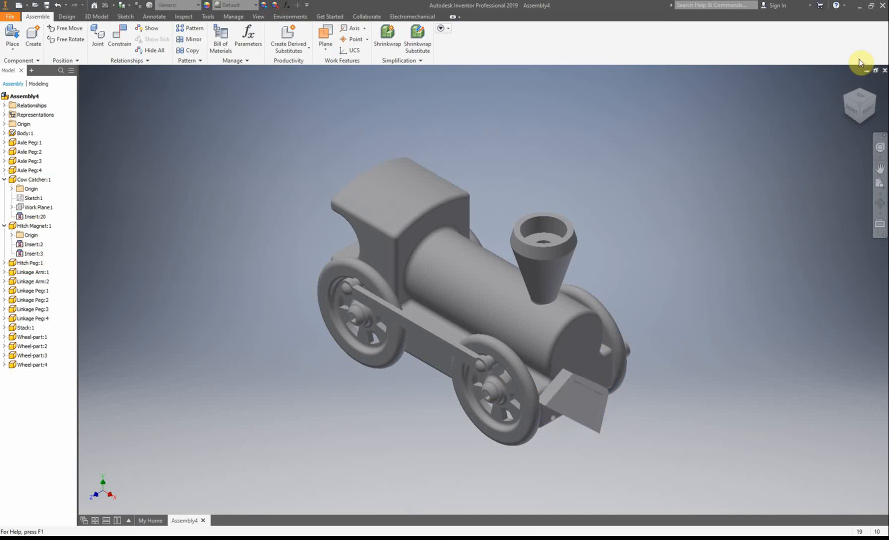
Constrain the cow catcher's bottom face to the body's underside with a Directed Angle of 0.00 deg
{"action": "left_click_drag", "start_coordinate": [859, 122], "coordinate": [621, 273]}
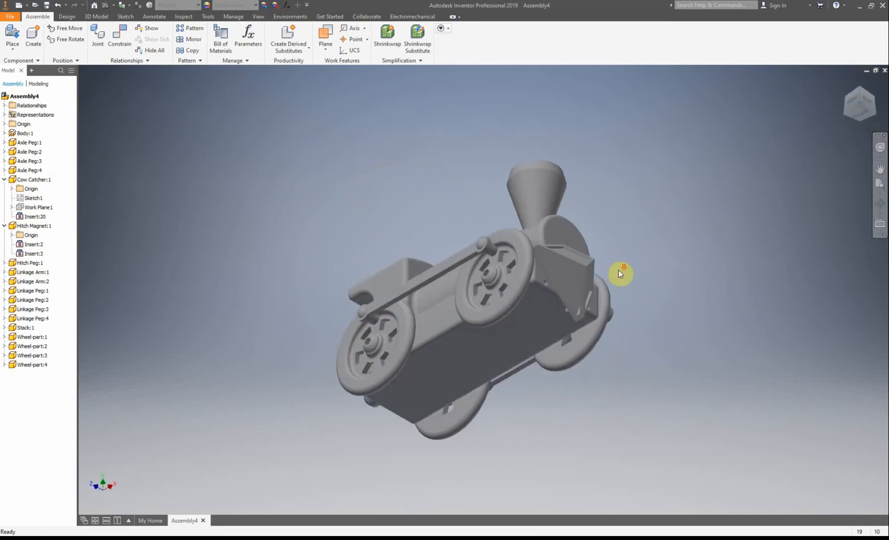
{"action": "scroll", "coordinate": [620, 274], "scroll_direction": "up", "scroll_amount": 5}
{"action": "left_click", "coordinate": [124, 38]}
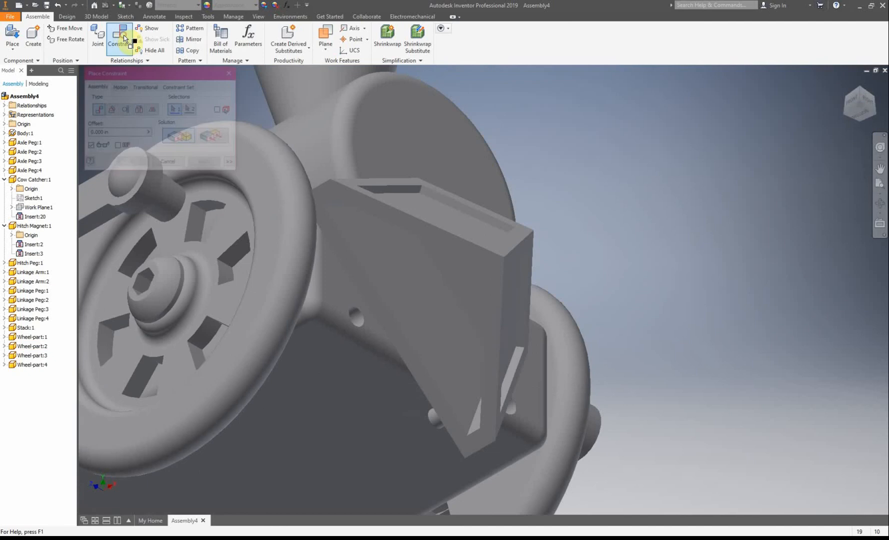
{"action": "left_click", "coordinate": [323, 416]}
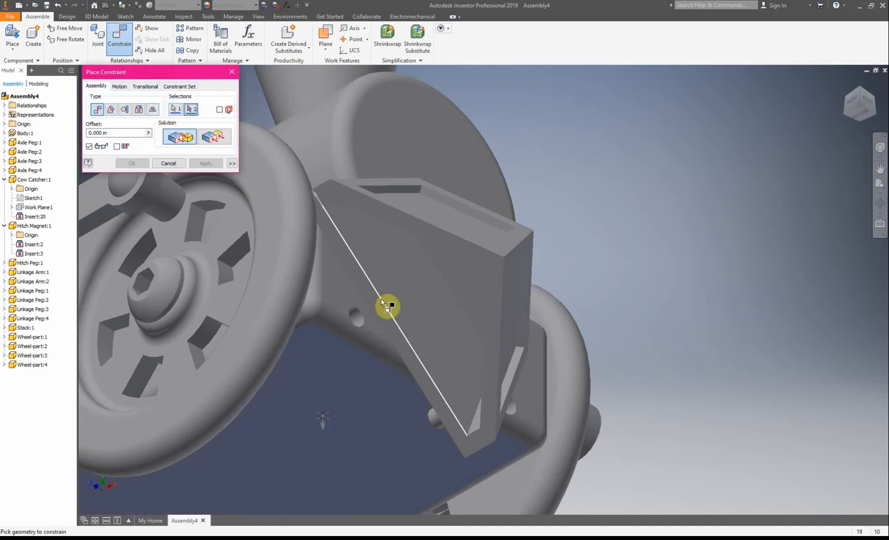
{"action": "left_click", "coordinate": [380, 306]}
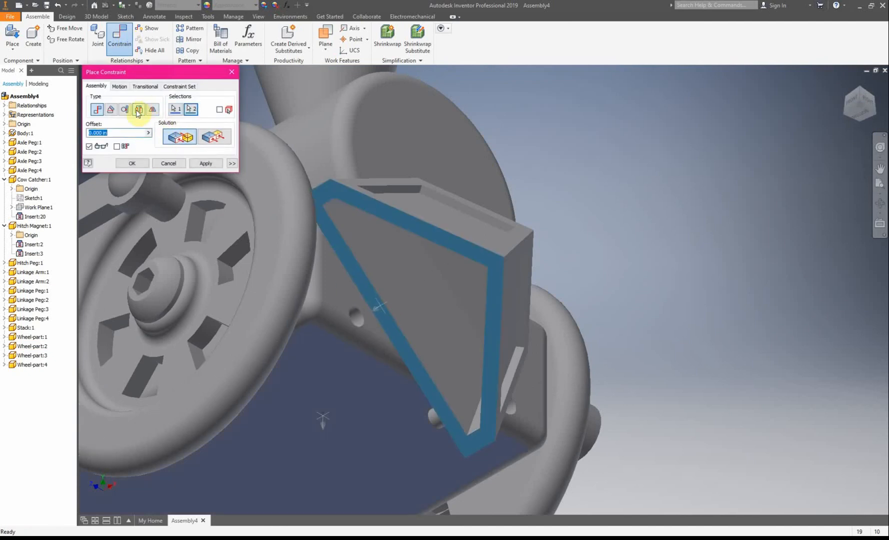
{"action": "left_click", "coordinate": [110, 110]}
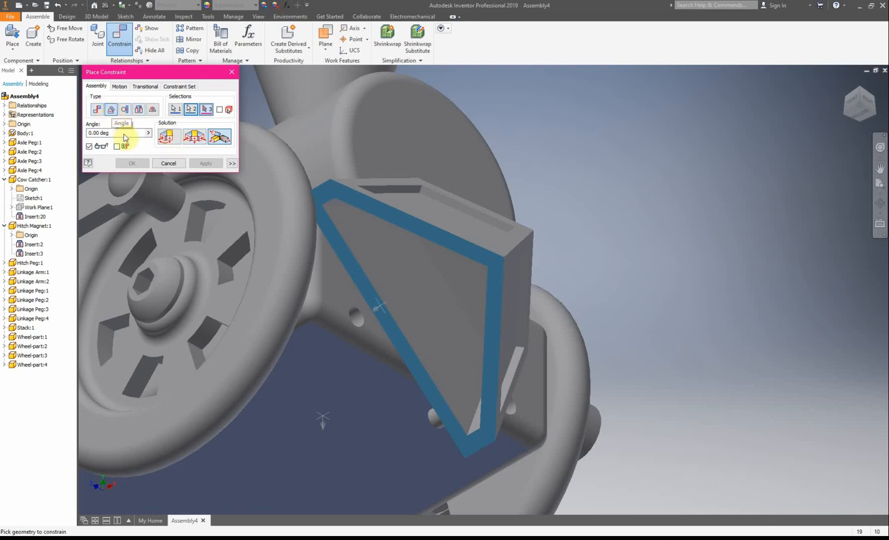
{"action": "left_click", "coordinate": [166, 138]}
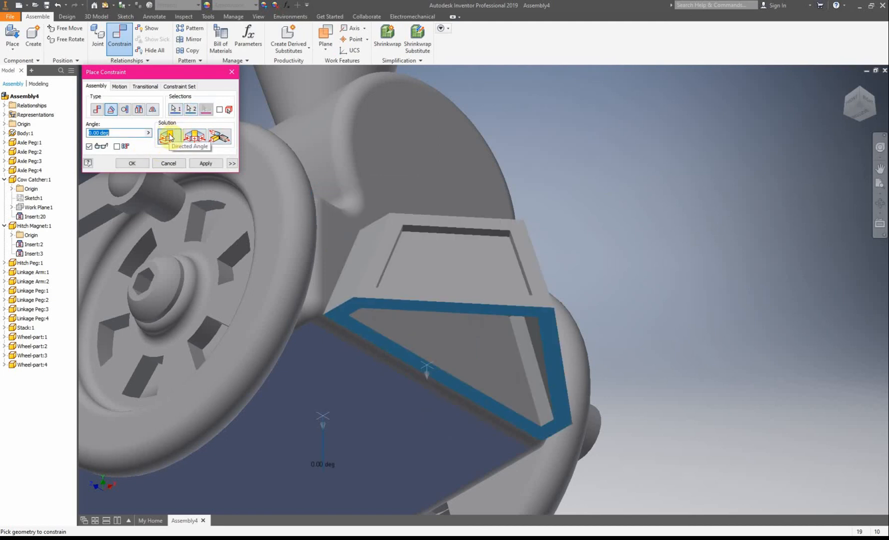
{"action": "left_click", "coordinate": [206, 163]}
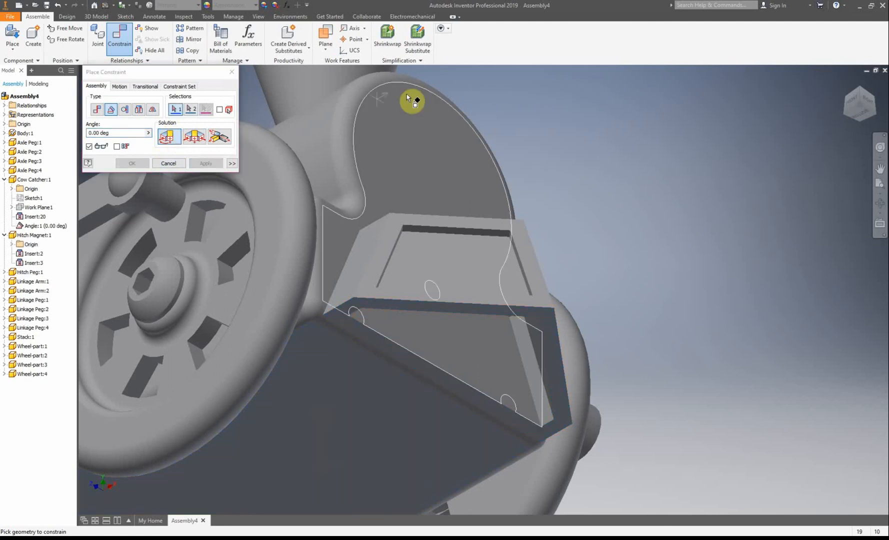
{"action": "left_click", "coordinate": [232, 71]}
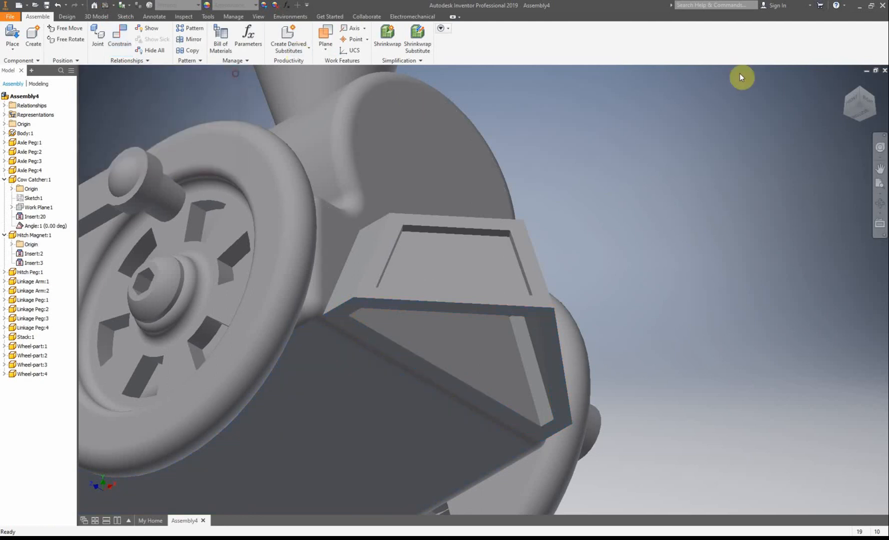
Test the cow catcher, stack and body for free movement, and turn the wheels and linkage by the rear linkage peg
{"action": "left_click", "coordinate": [861, 93]}
{"action": "left_click", "coordinate": [567, 408]}
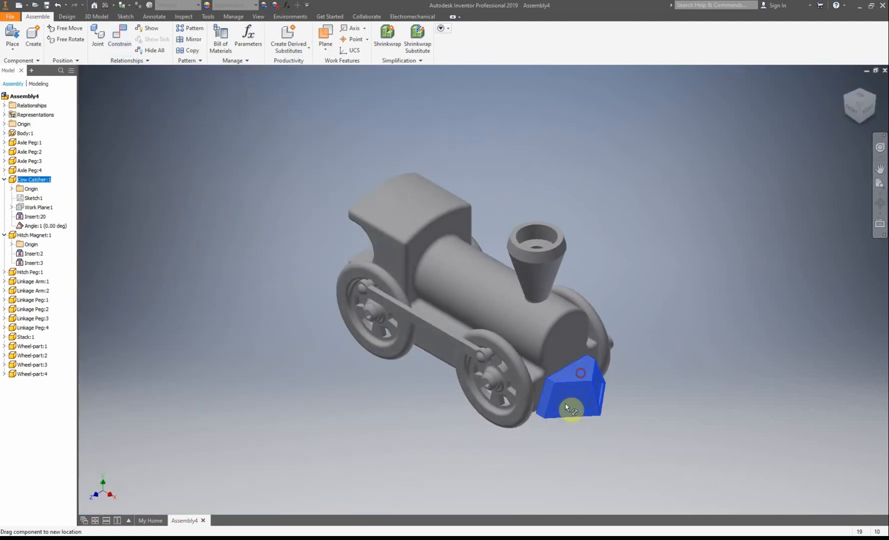
{"action": "left_click", "coordinate": [548, 265]}
{"action": "left_click", "coordinate": [445, 230]}
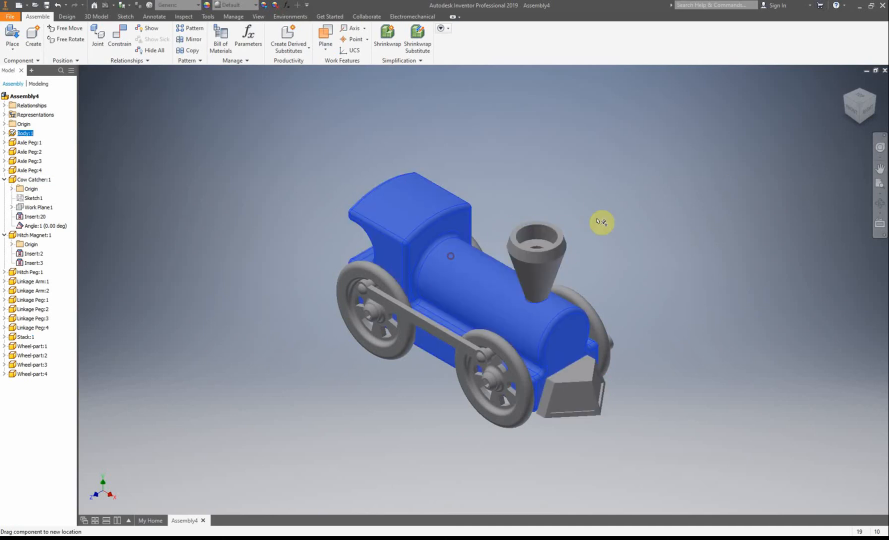
{"action": "left_click_drag", "start_coordinate": [369, 291], "coordinate": [479, 274]}
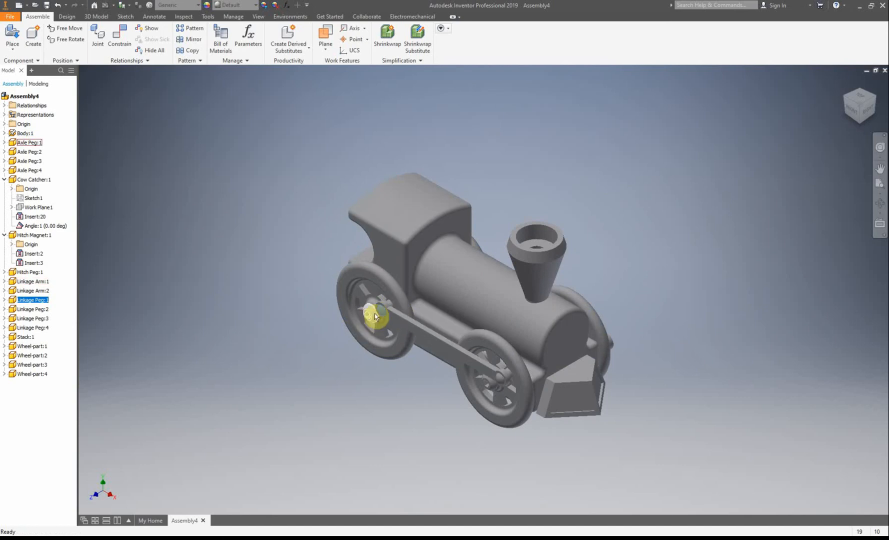
{"action": "left_click_drag", "start_coordinate": [373, 316], "coordinate": [371, 325]}
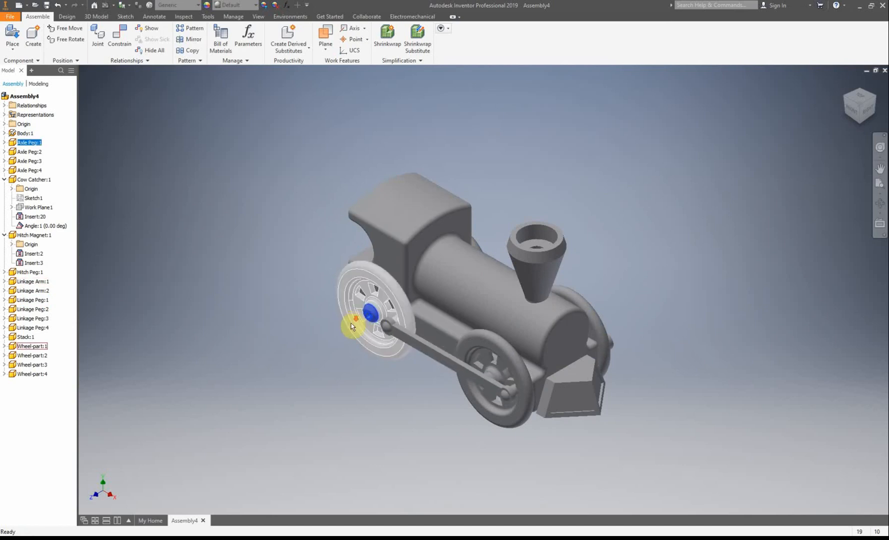
Inspect the rear axle peg's hex socket up close and test the peg for rotation in the wheel hub
{"action": "key", "text": "End"}
{"action": "left_click_drag", "start_coordinate": [519, 242], "coordinate": [545, 288]}
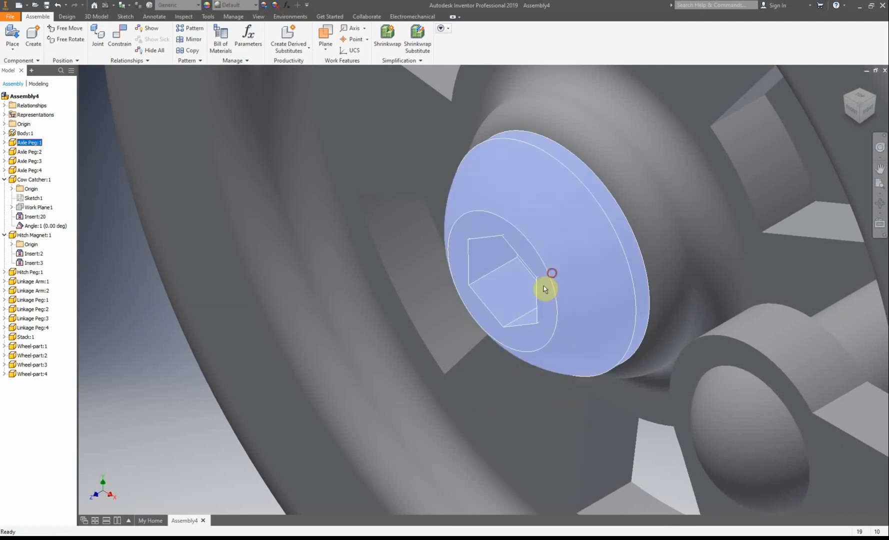
{"action": "left_click_drag", "start_coordinate": [615, 246], "coordinate": [697, 201]}
{"action": "scroll", "coordinate": [698, 202], "scroll_direction": "down", "scroll_amount": 6}
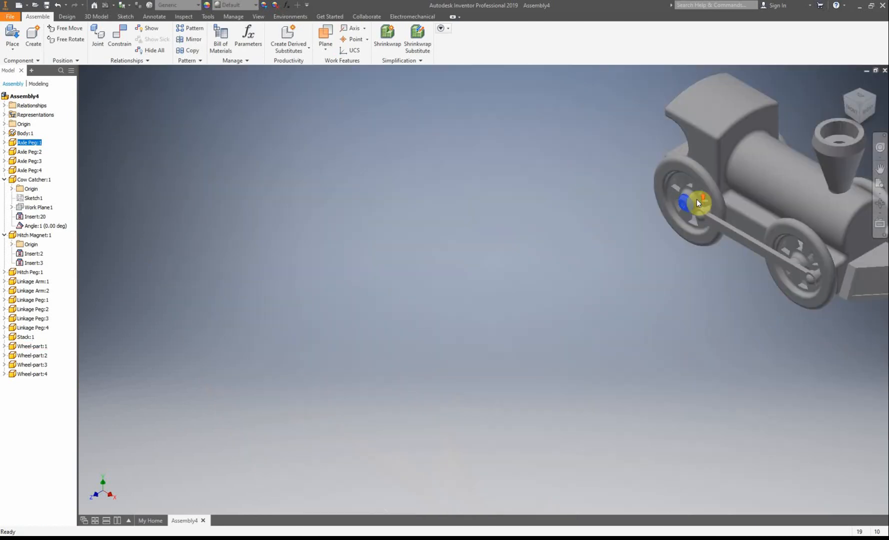
{"action": "left_click", "coordinate": [859, 106]}
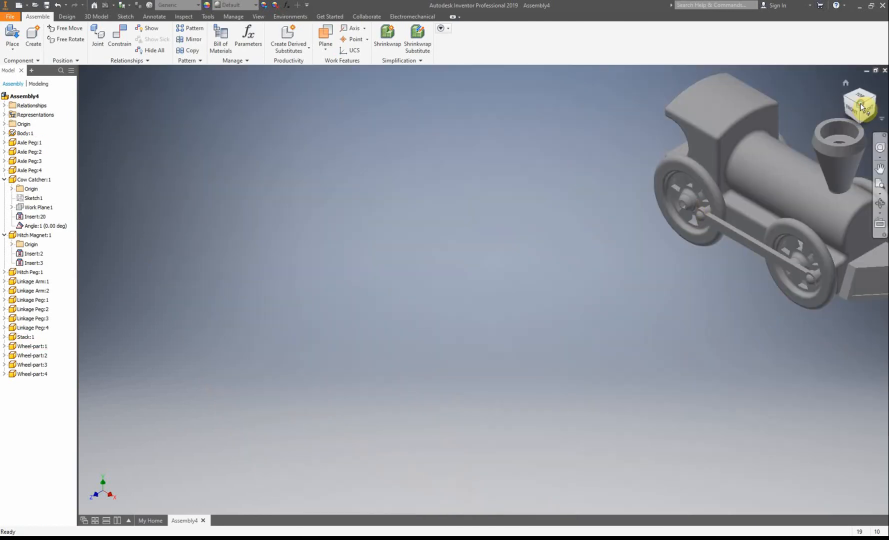
{"action": "key", "text": "F6"}
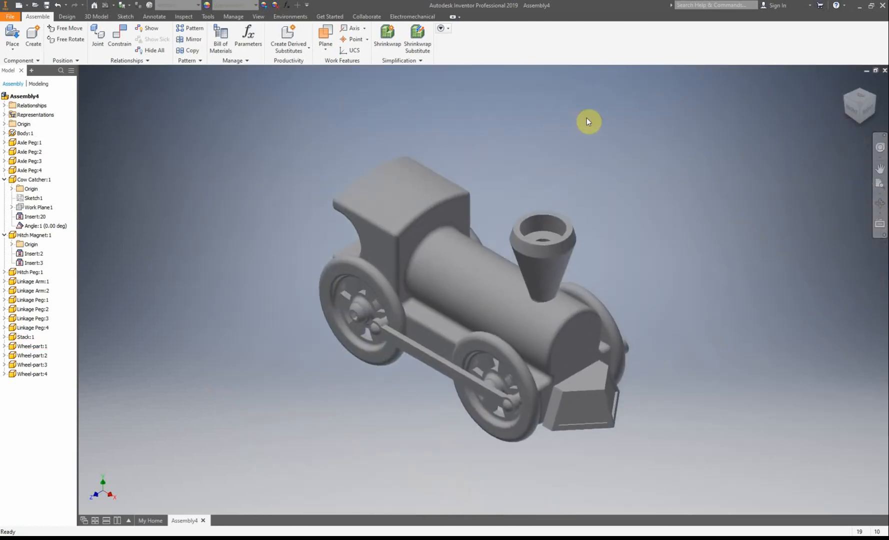
Examine the assembled train from each of its upper corners, ending in the home view
{"action": "left_click", "coordinate": [844, 97]}
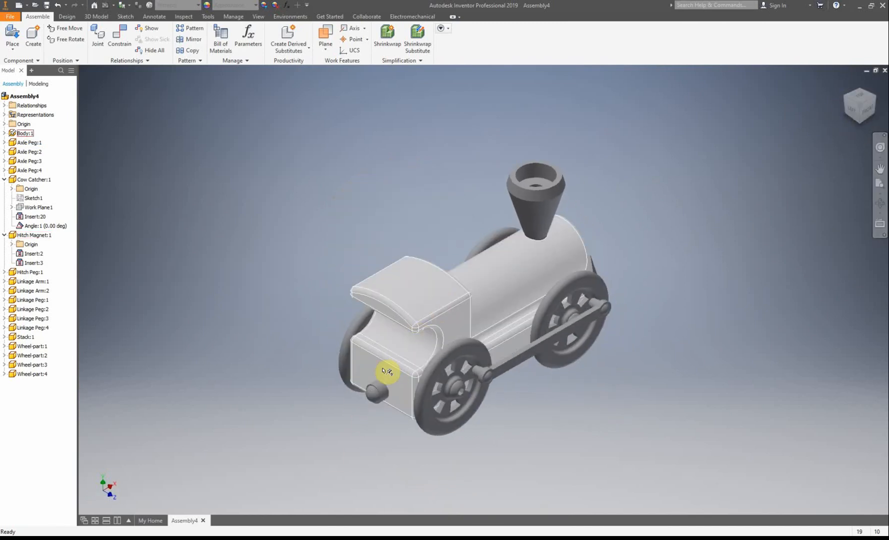
{"action": "left_click", "coordinate": [845, 98]}
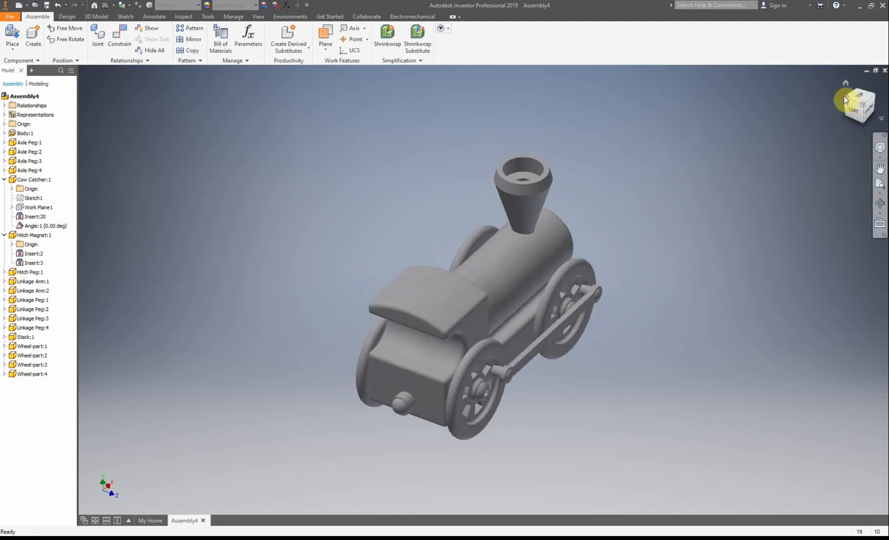
{"action": "left_click", "coordinate": [845, 97]}
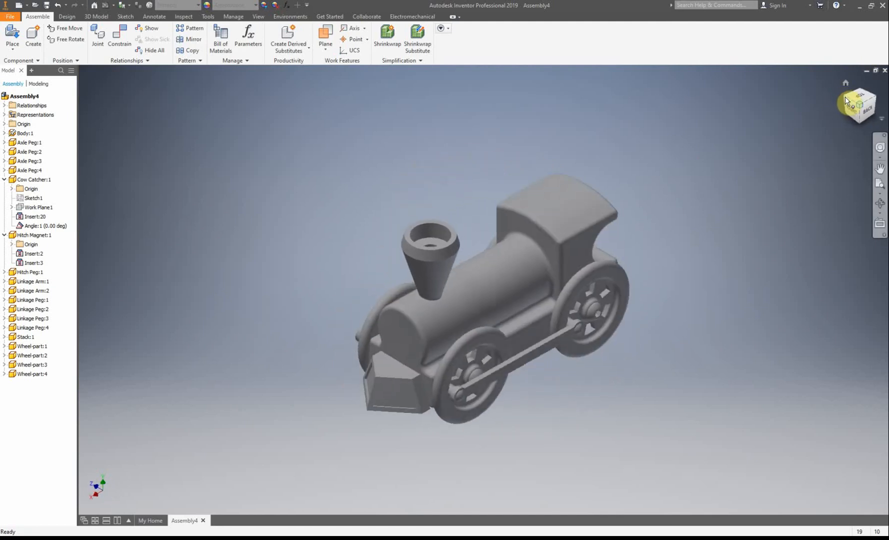
{"action": "left_click", "coordinate": [845, 96]}
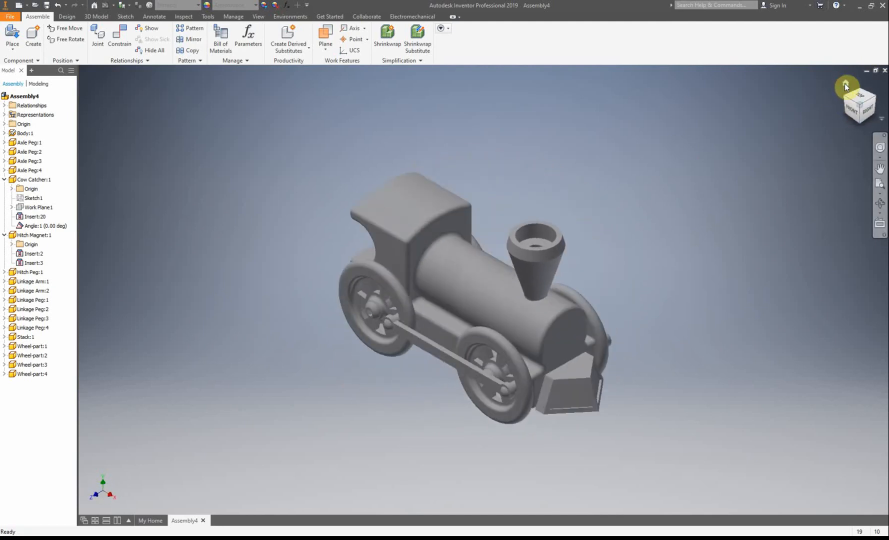
{"action": "left_click", "coordinate": [845, 86]}
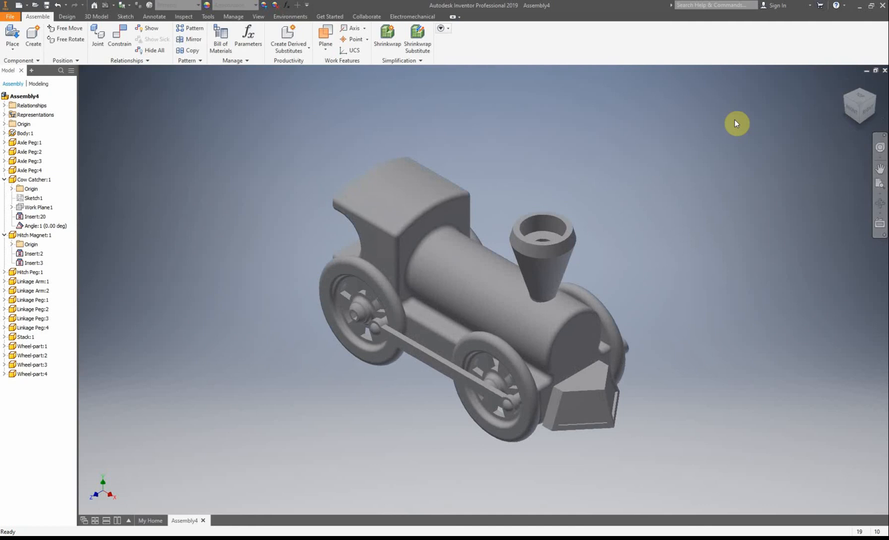